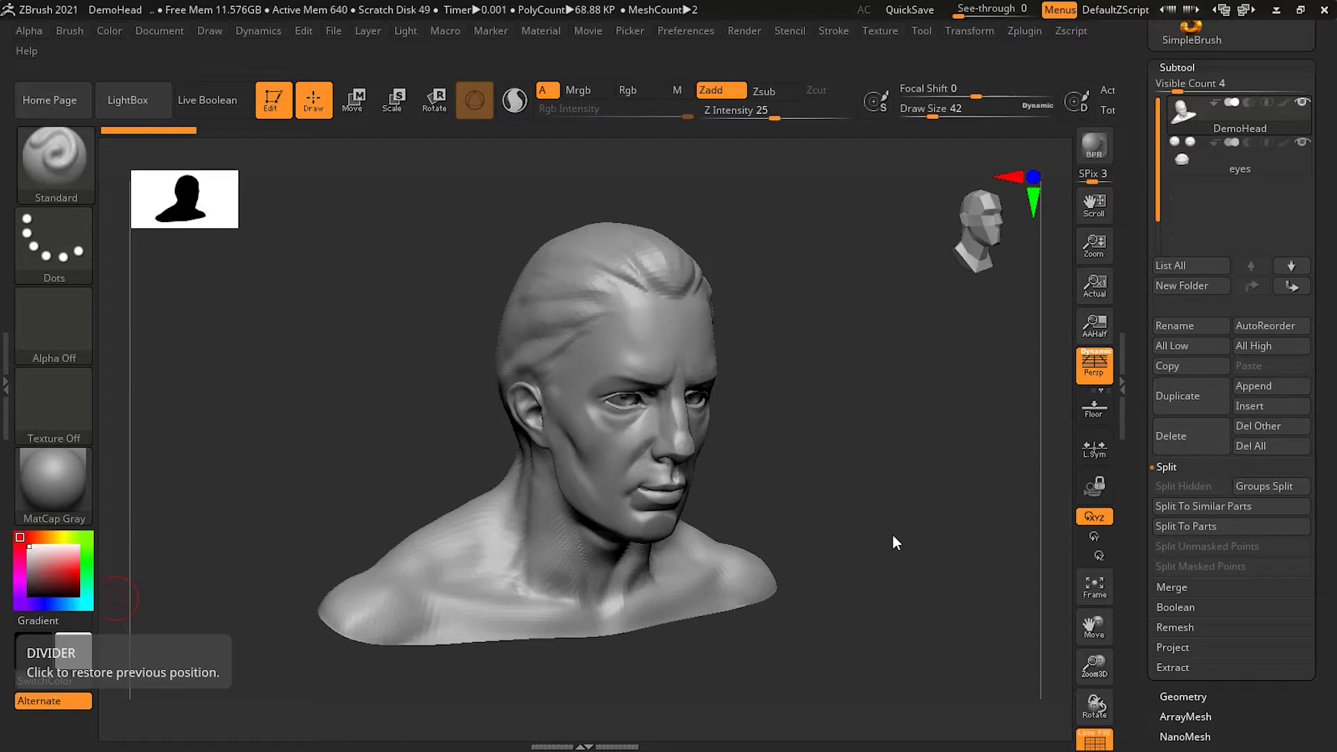
Append a Cone3D mesh as a new subtool to the DemoHead bust
drag(769, 475, 863, 470)
drag(783, 498, 824, 486)
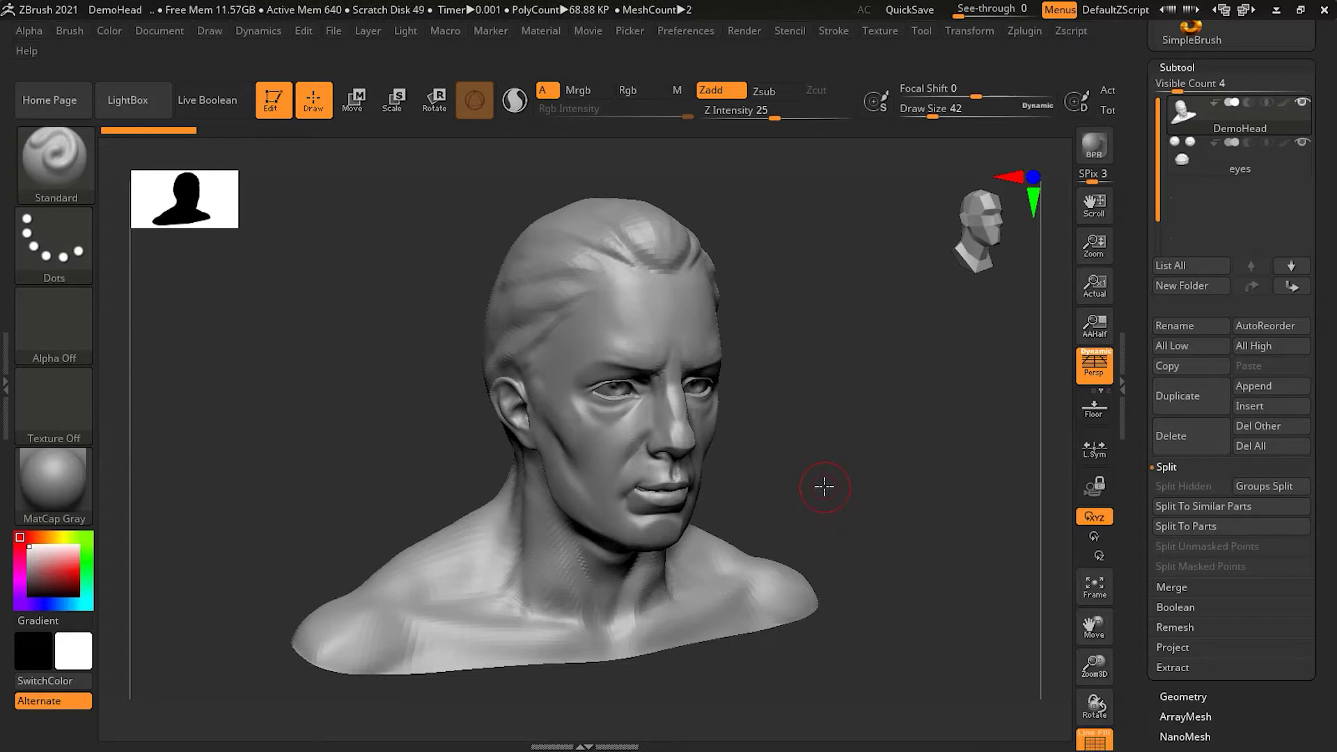
drag(819, 480, 797, 477)
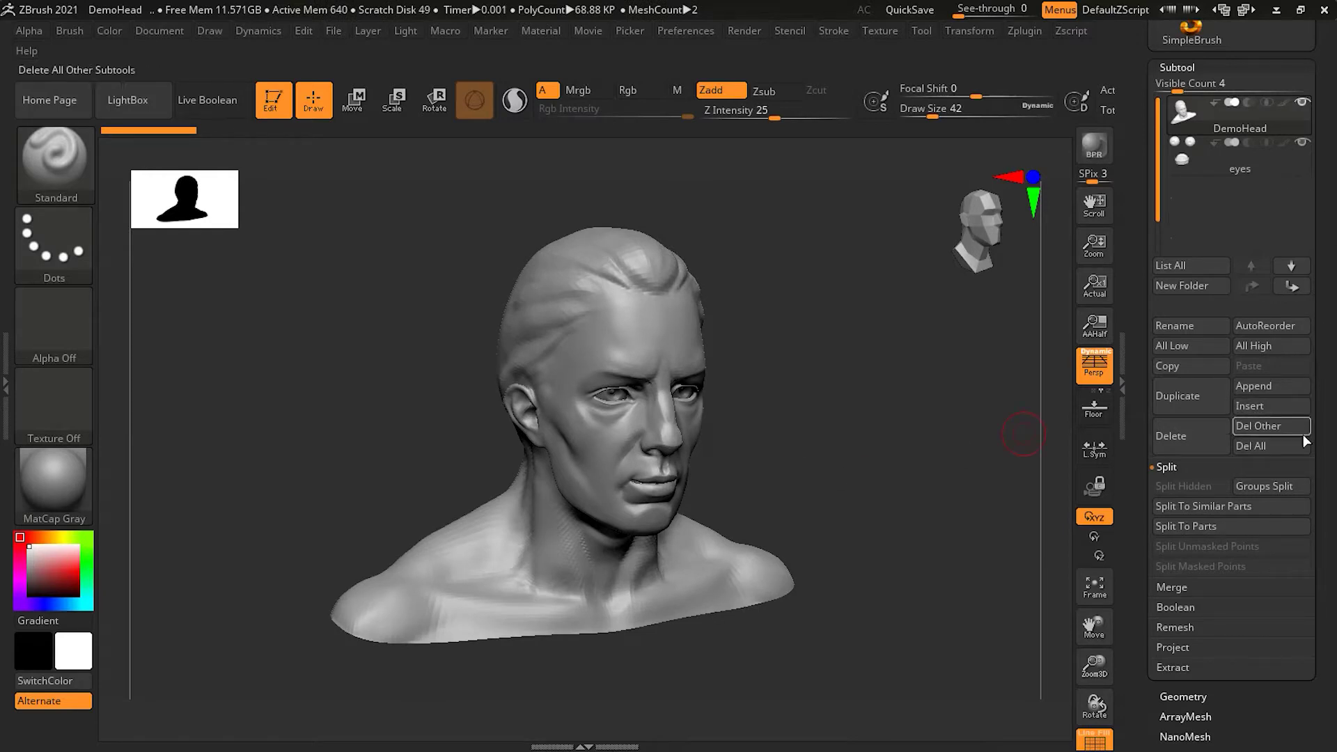
click(1282, 384)
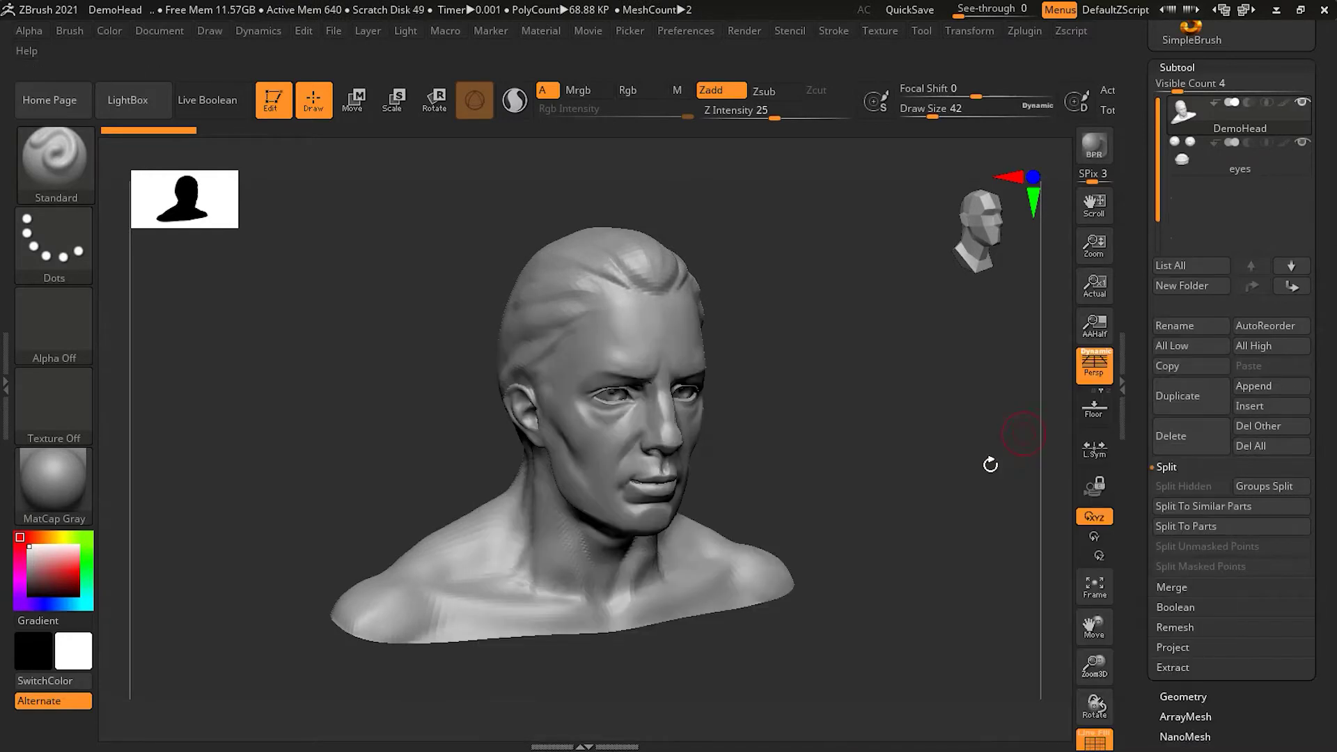
click(1289, 388)
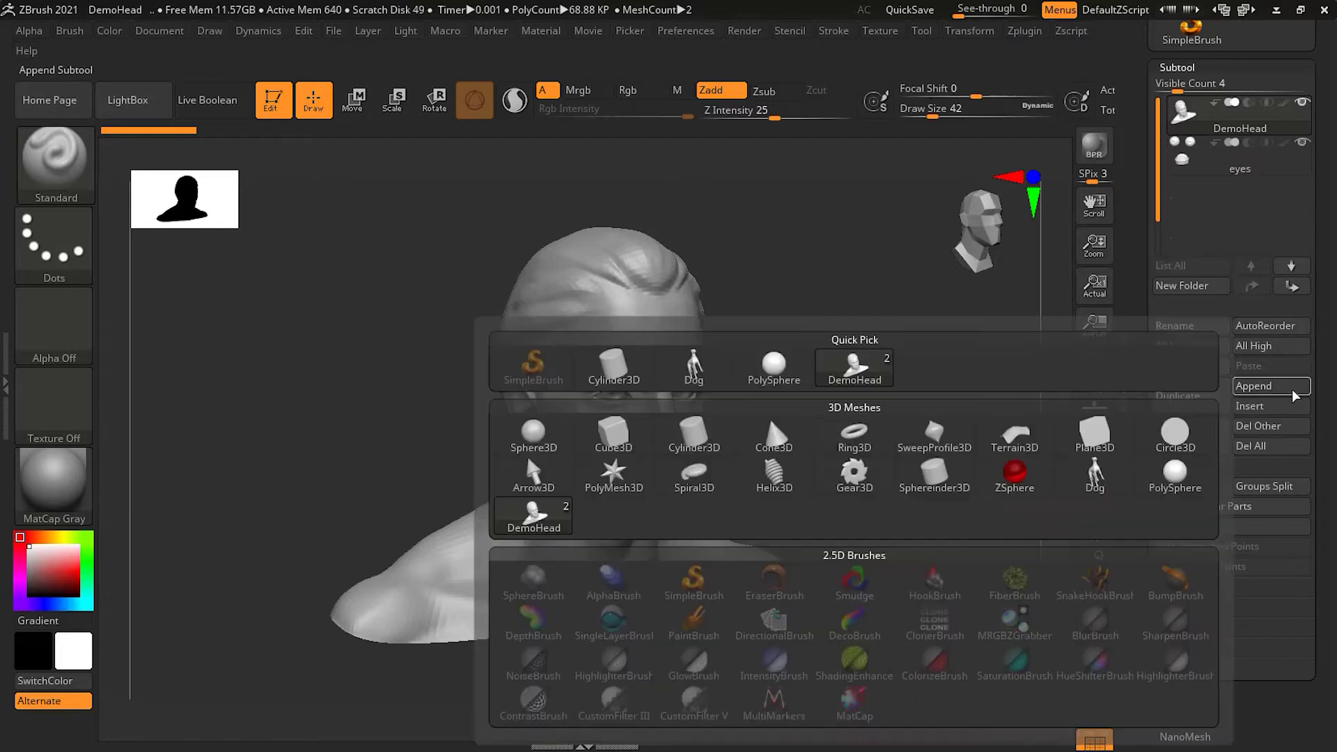
click(785, 446)
ctrl+right_drag(922, 444, 874, 443)
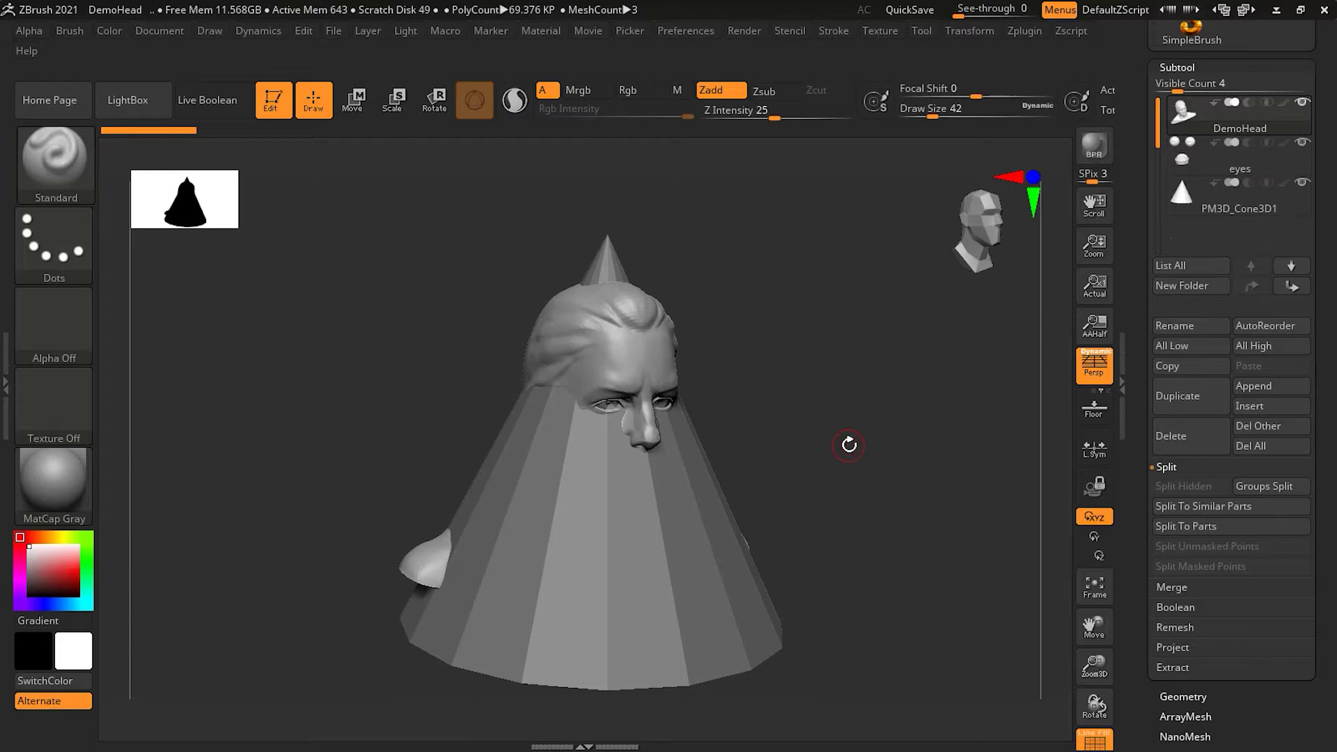
Select the cone subtool and scale it down uniformly until it is smaller than the head
key(r)
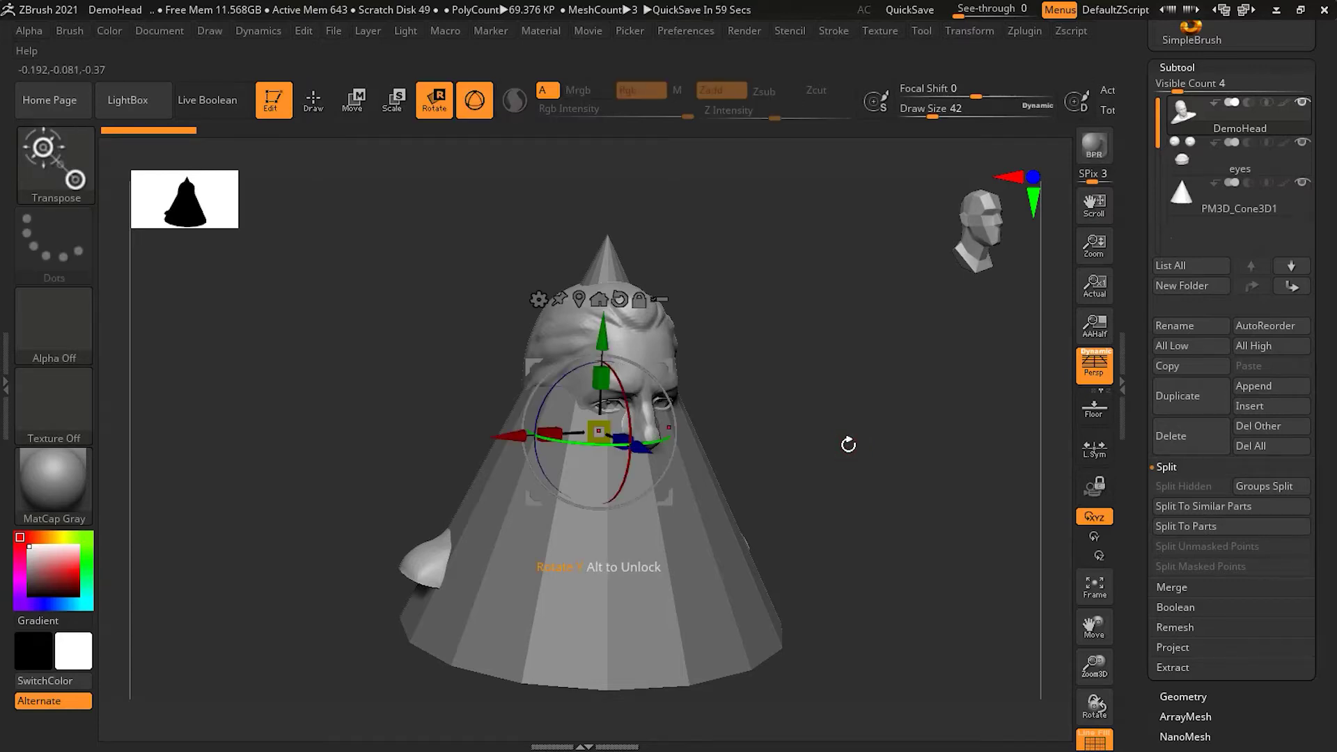
key(e)
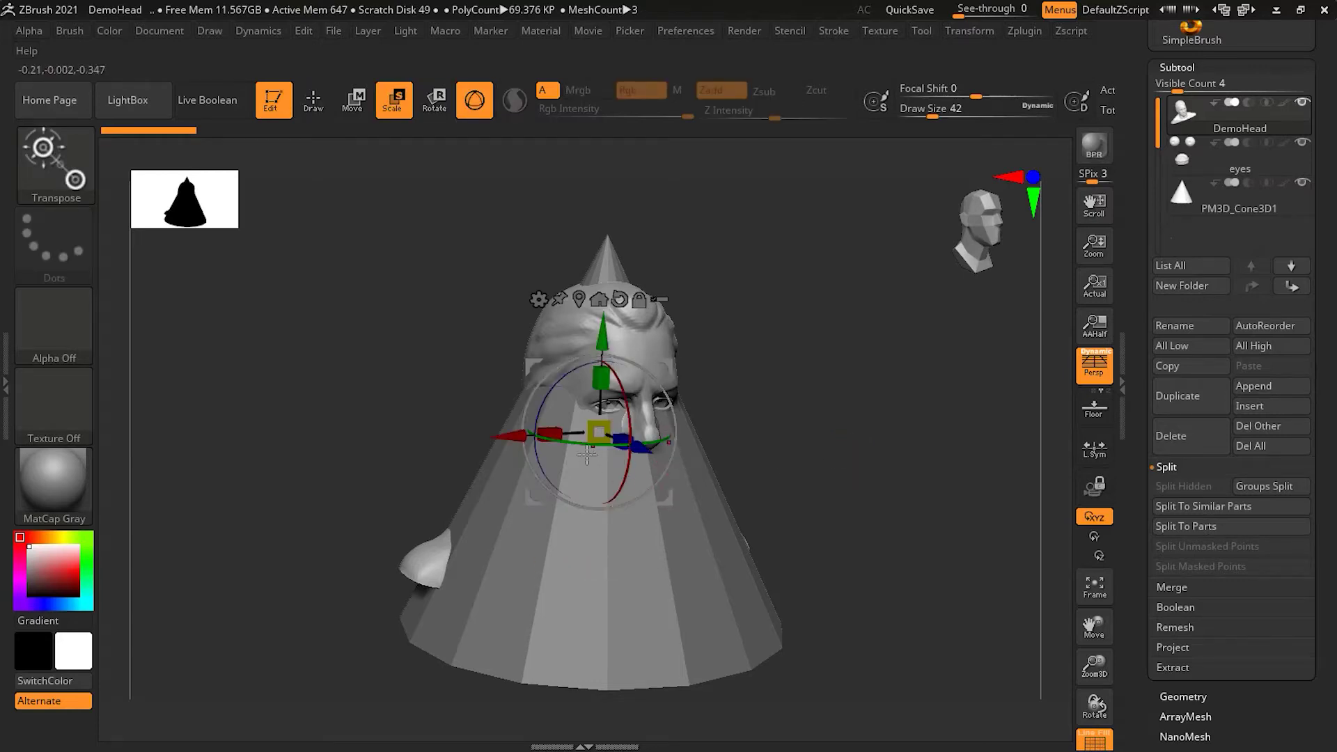
drag(596, 433, 514, 480)
click(1220, 193)
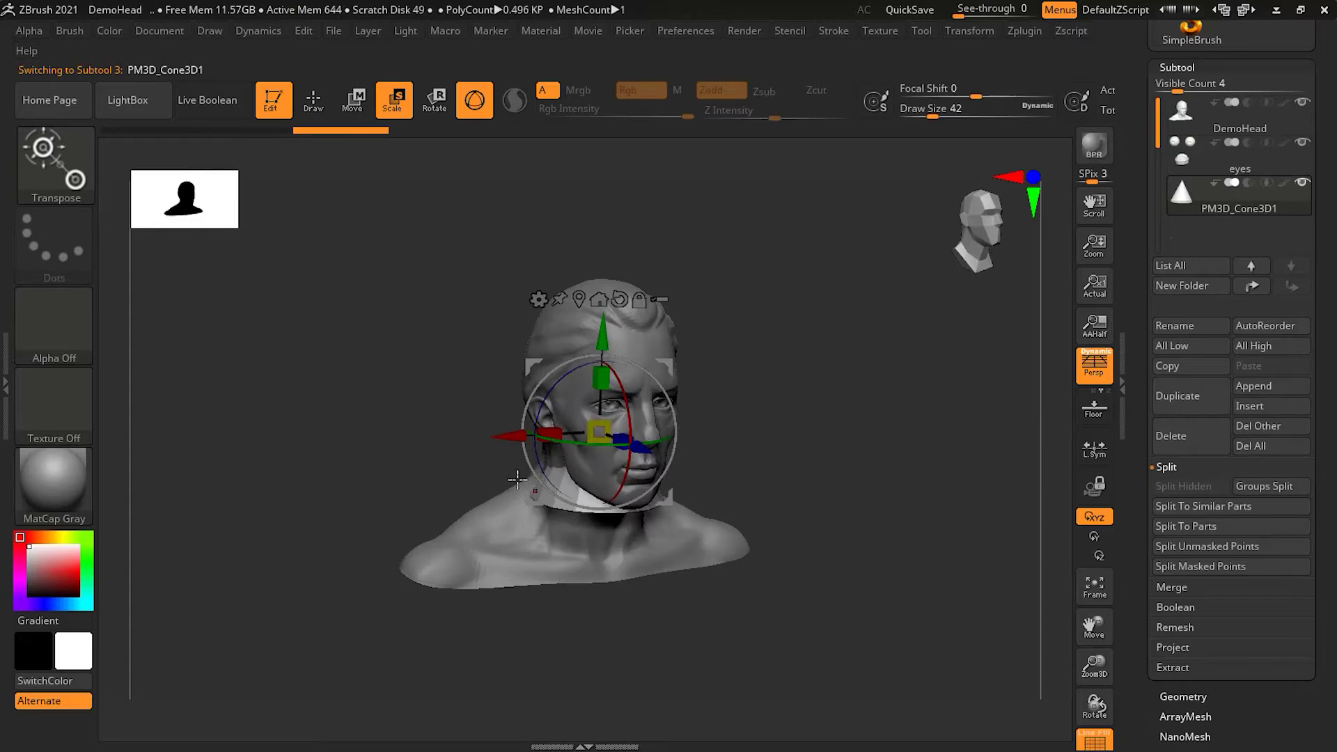
mouse_move(599, 432)
mouse_down()
mouse_move(578, 474)
mouse_move(623, 439)
mouse_up()
Hide the DemoHead and eyes subtools to isolate the cone, and return to draw mode
click(1303, 105)
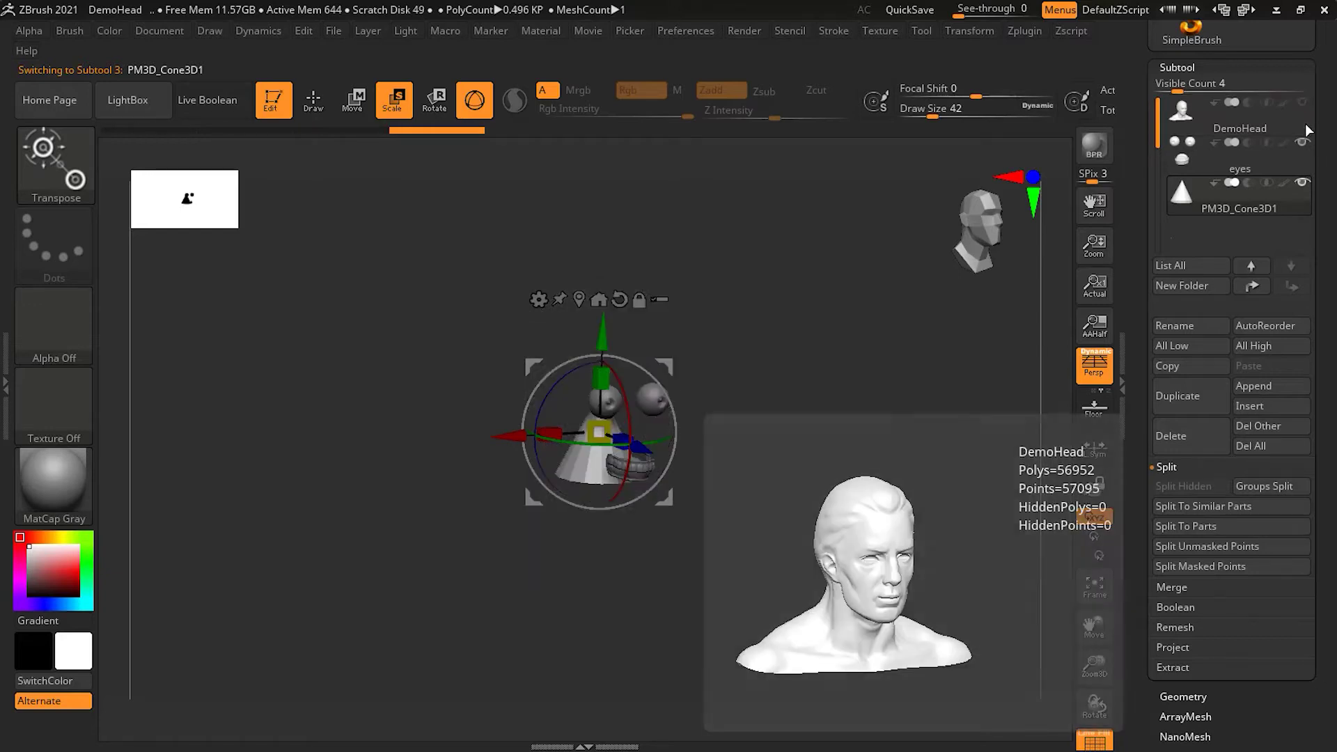
click(1302, 142)
click(314, 103)
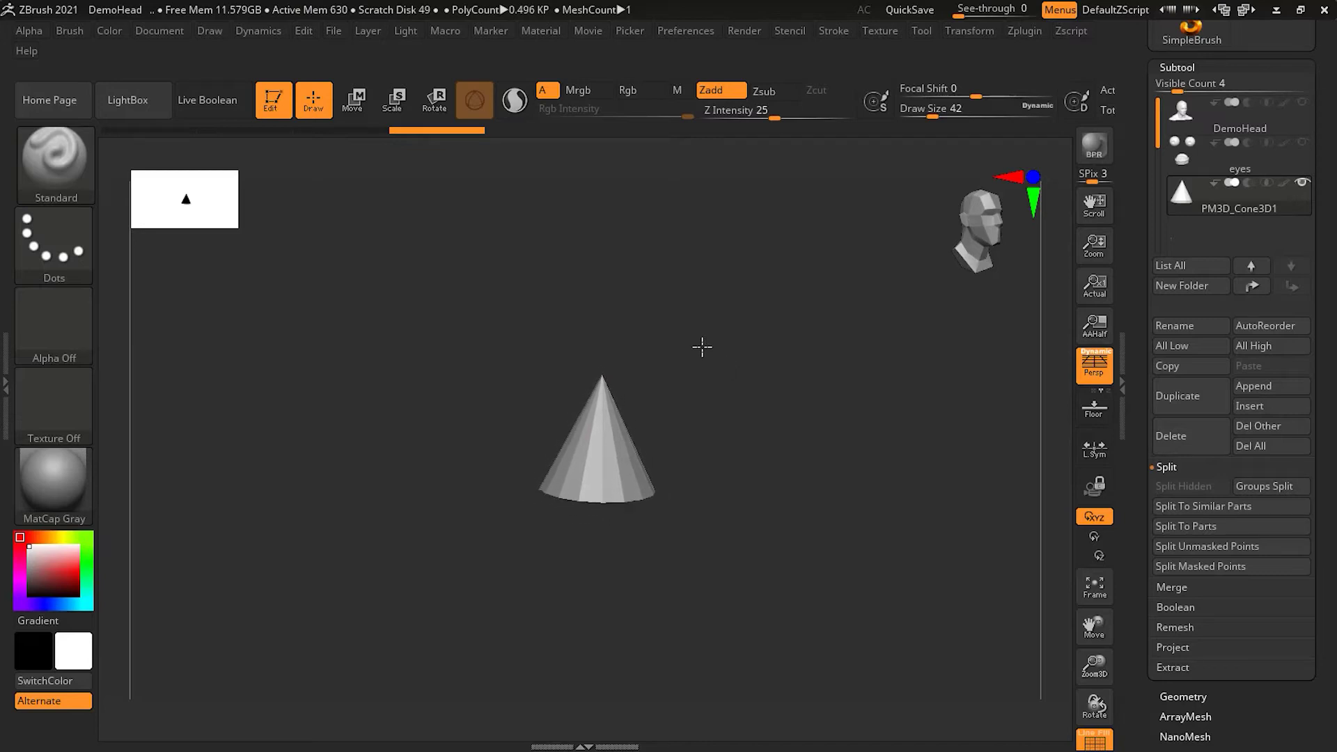
Subdivide the cone three times to smooth its faceted surface
mouse_move(787, 409)
shift+mouse_down()
mouse_move(773, 388)
mouse_move(871, 386)
mouse_move(810, 417)
shift+mouse_up()
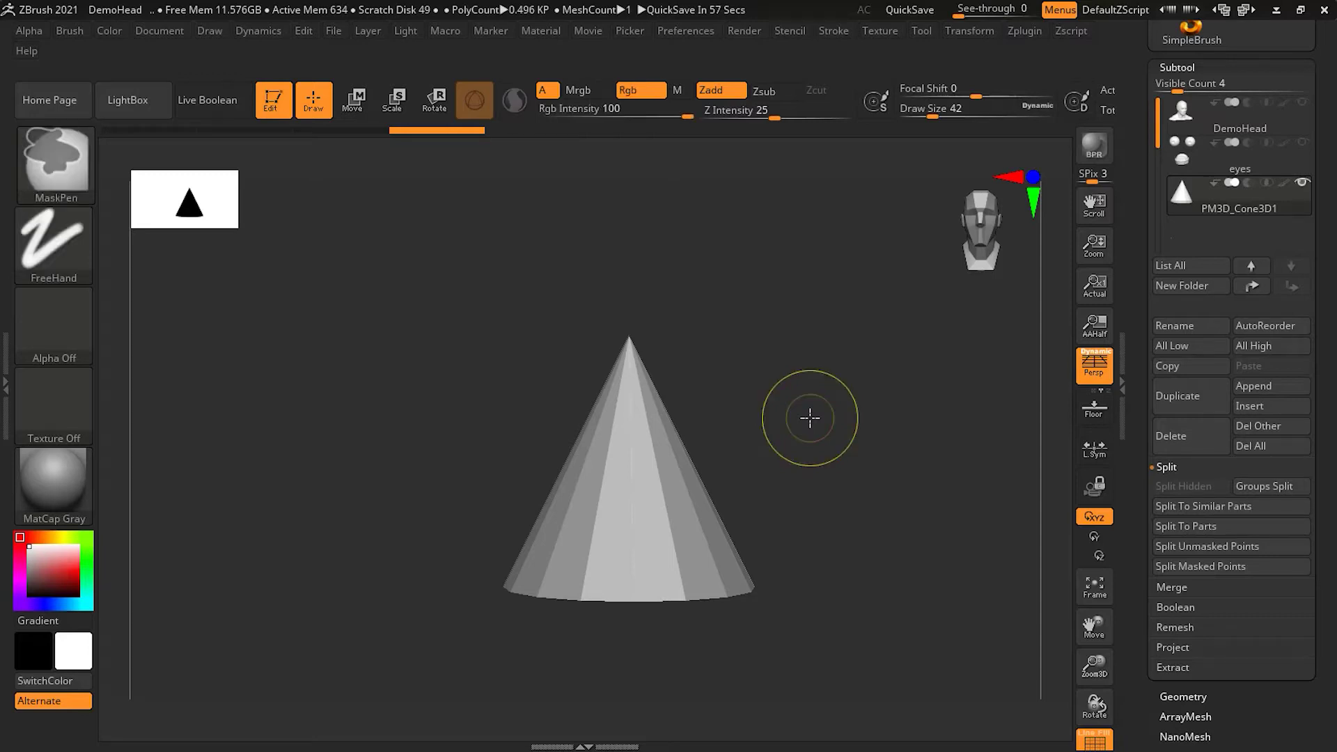
key(ctrl+d)
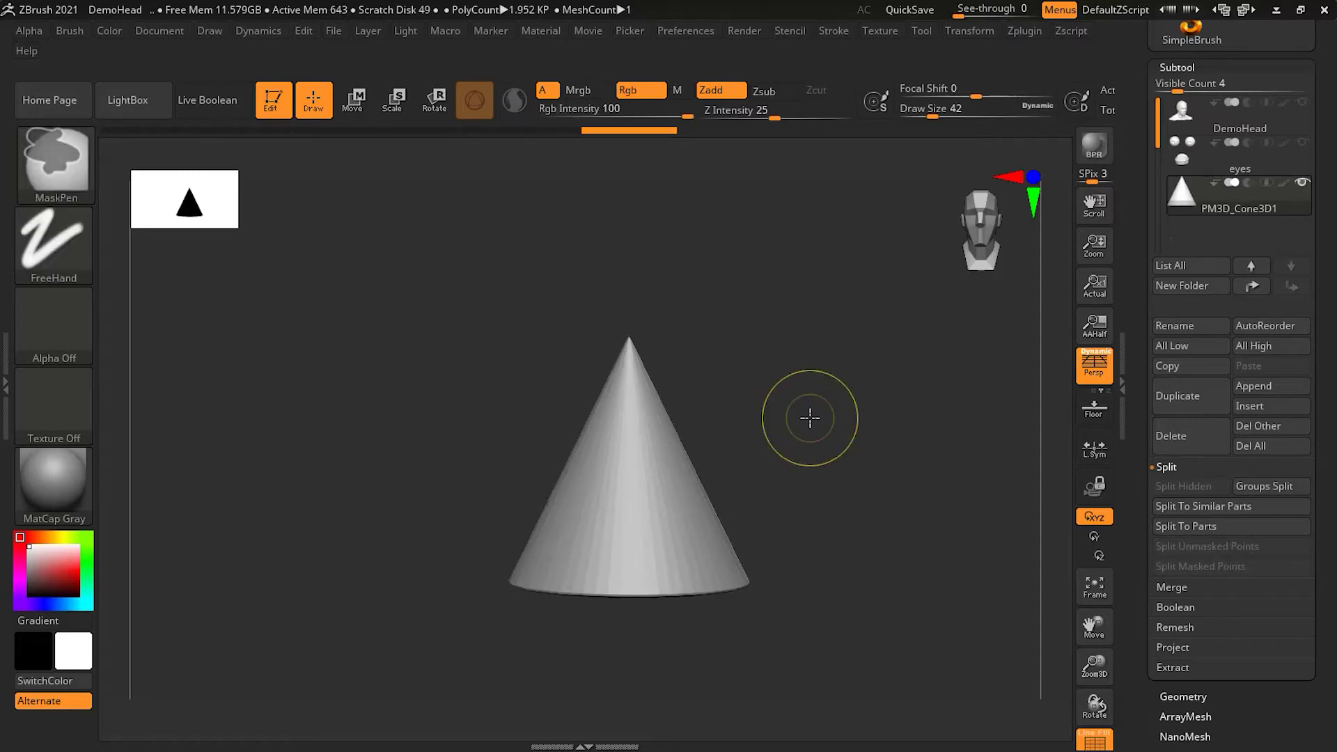
key(ctrl+d)
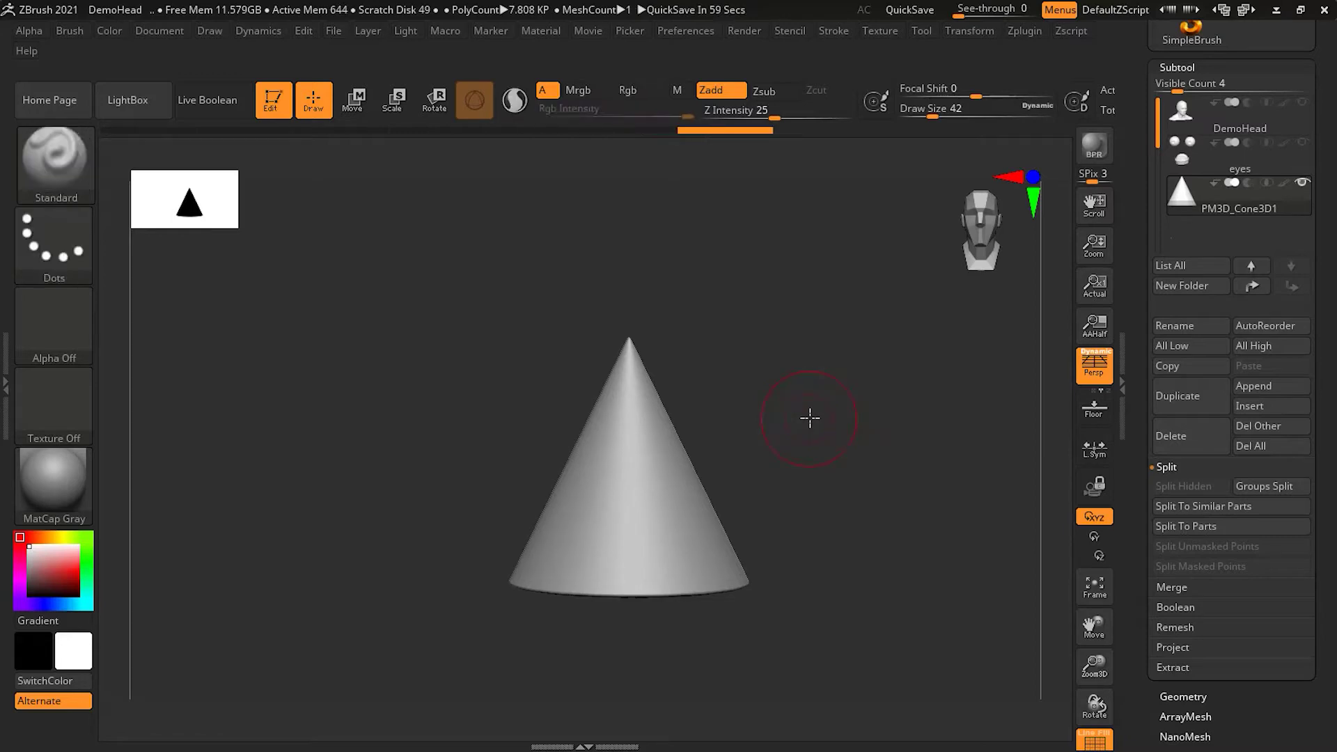
key(ctrl+d)
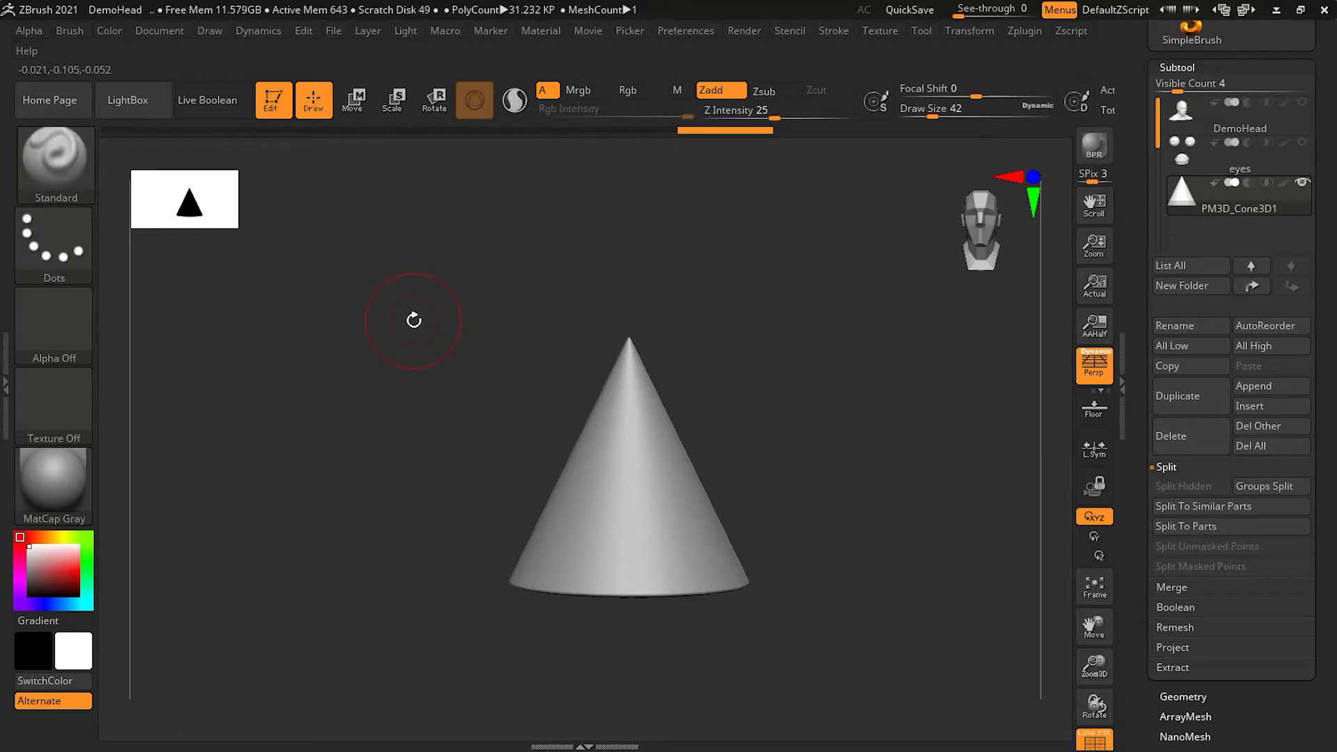
Bend the cone sideways into a curved horn using the Move brush at draw size 306, locking the camera only for the stroke
key(b)
key(m)
key(v)
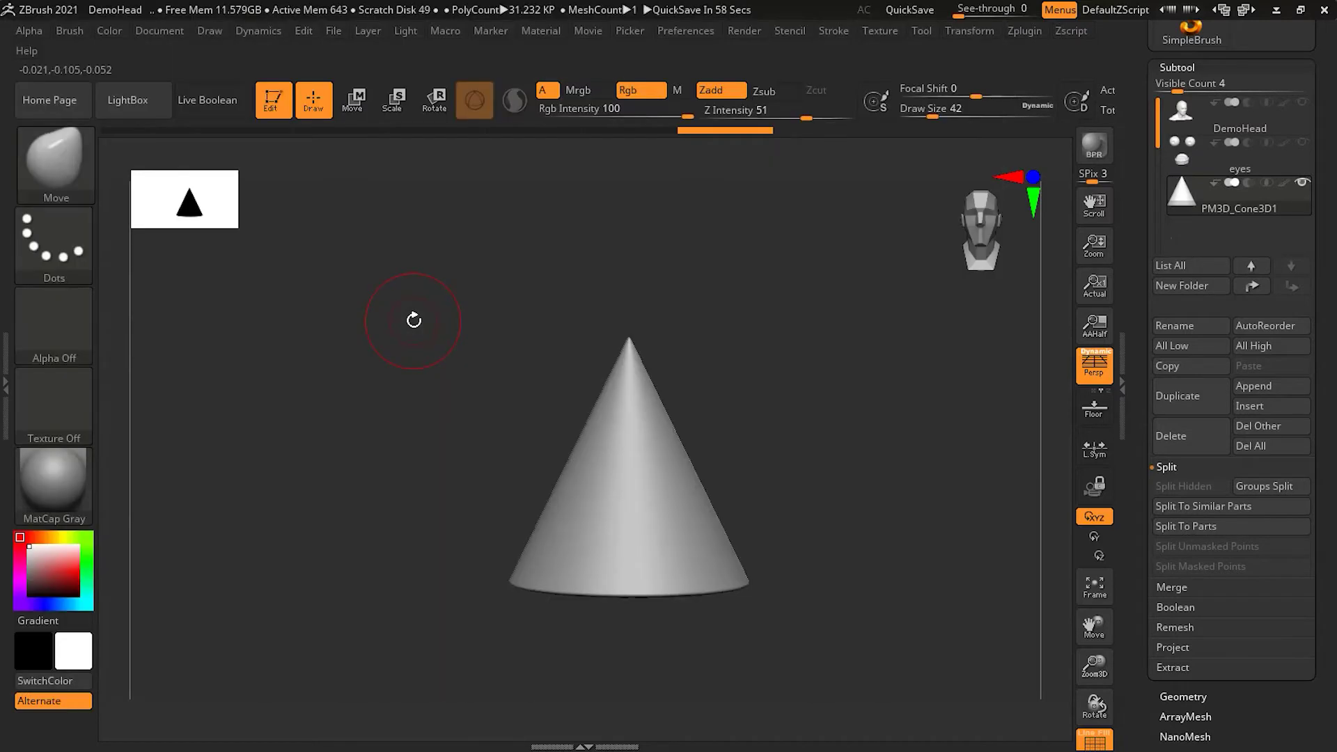
key(bracketright)
key(bracketright)
key(bracketright)
key(bracketright)
key(bracketright)
key(bracketright)
key(bracketright)
key(bracketright)
key(bracketright)
key(bracketright)
key(bracketright)
key(bracketright)
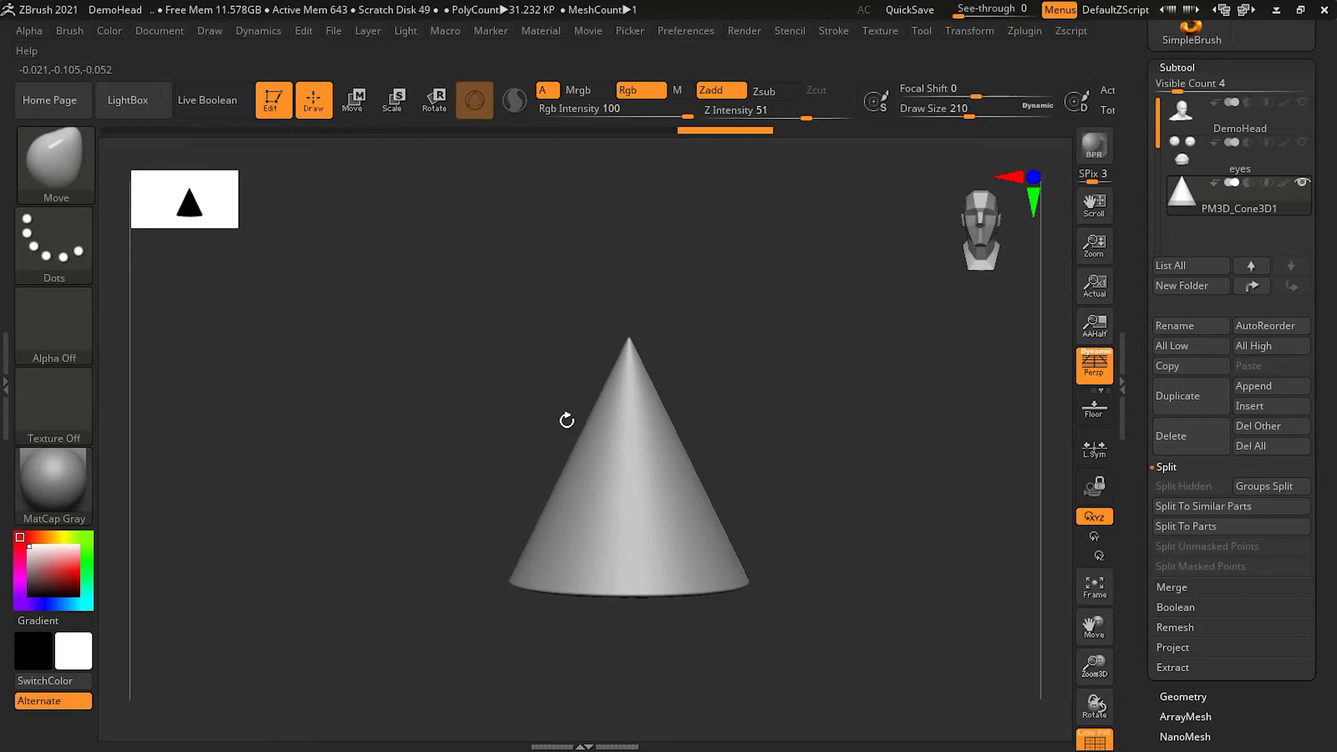
key(bracketright)
key(bracketright)
key(bracketright)
key(bracketright)
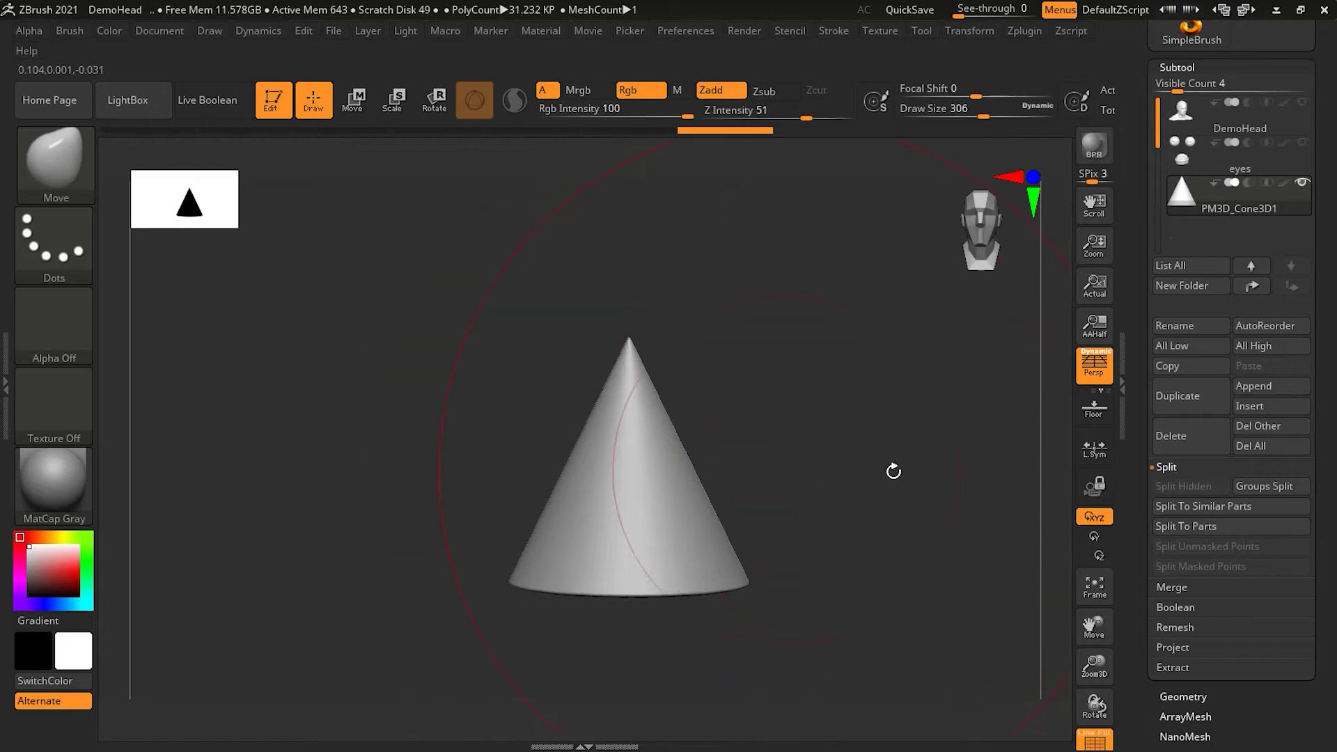
click(1097, 495)
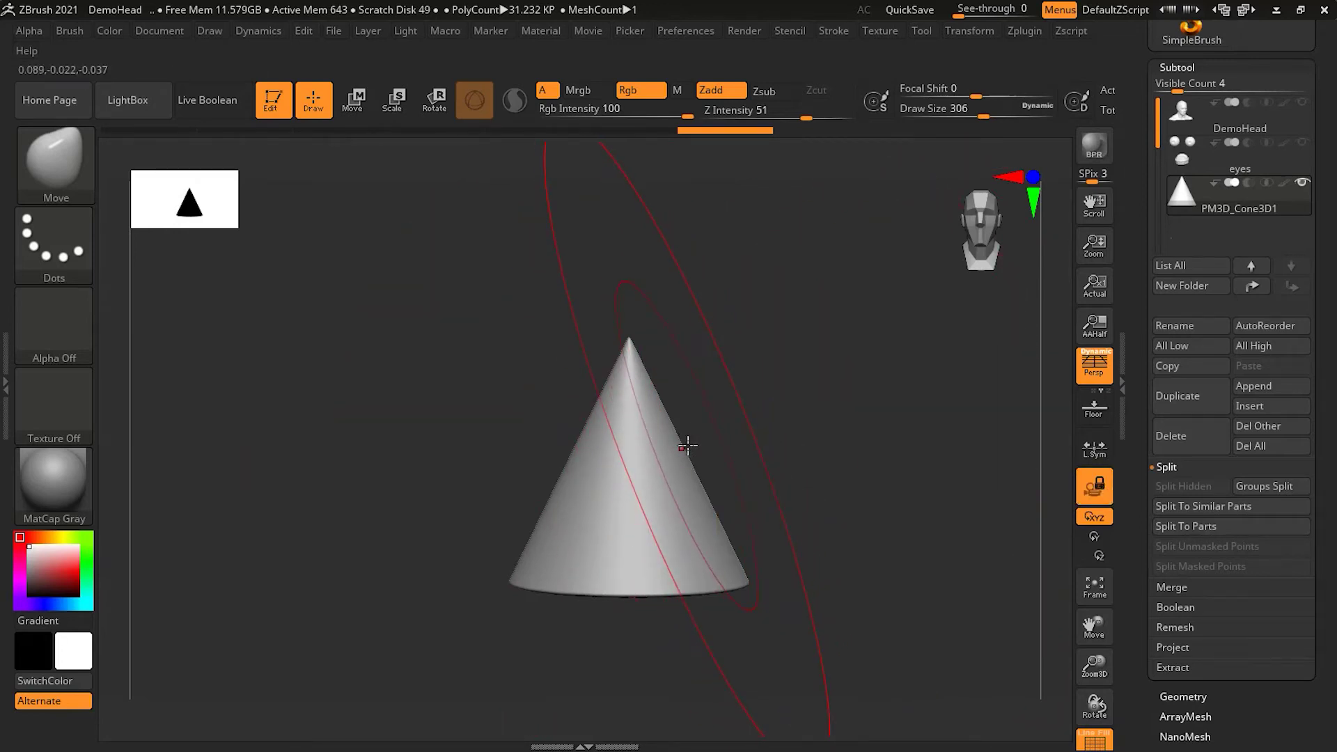
mouse_move(683, 443)
mouse_down()
mouse_move(254, 450)
mouse_move(298, 447)
mouse_up()
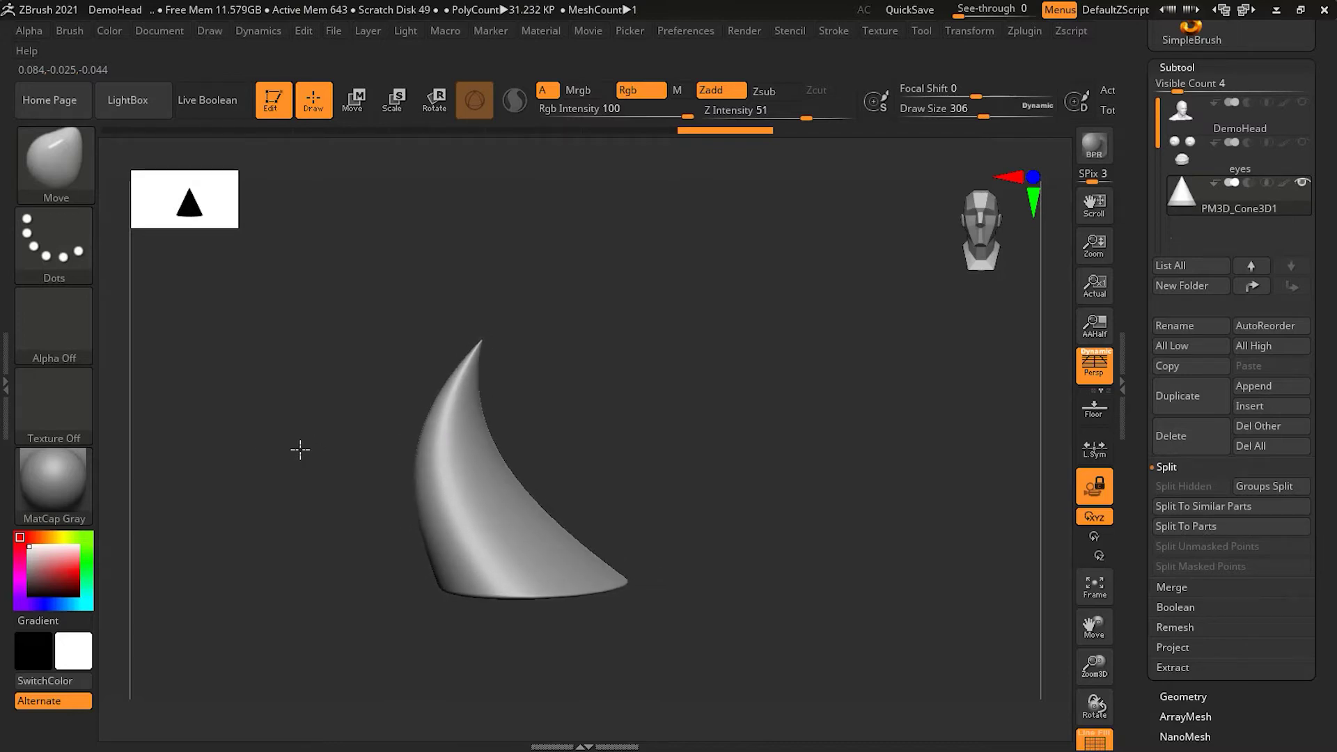
click(1093, 485)
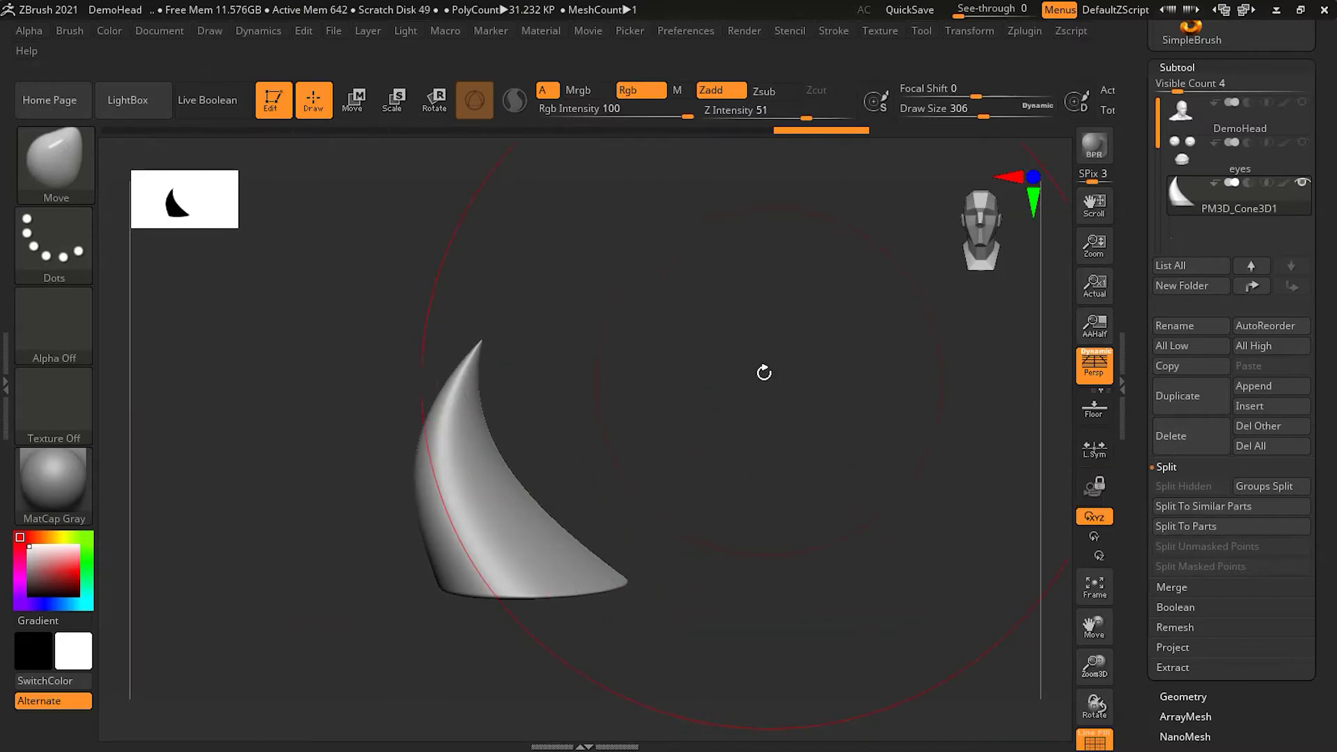
Set the brush draw size to 42 and narrow the horn along Z to a factor of about 0.43
key(bracketleft)
key(bracketleft)
key(bracketleft)
key(bracketleft)
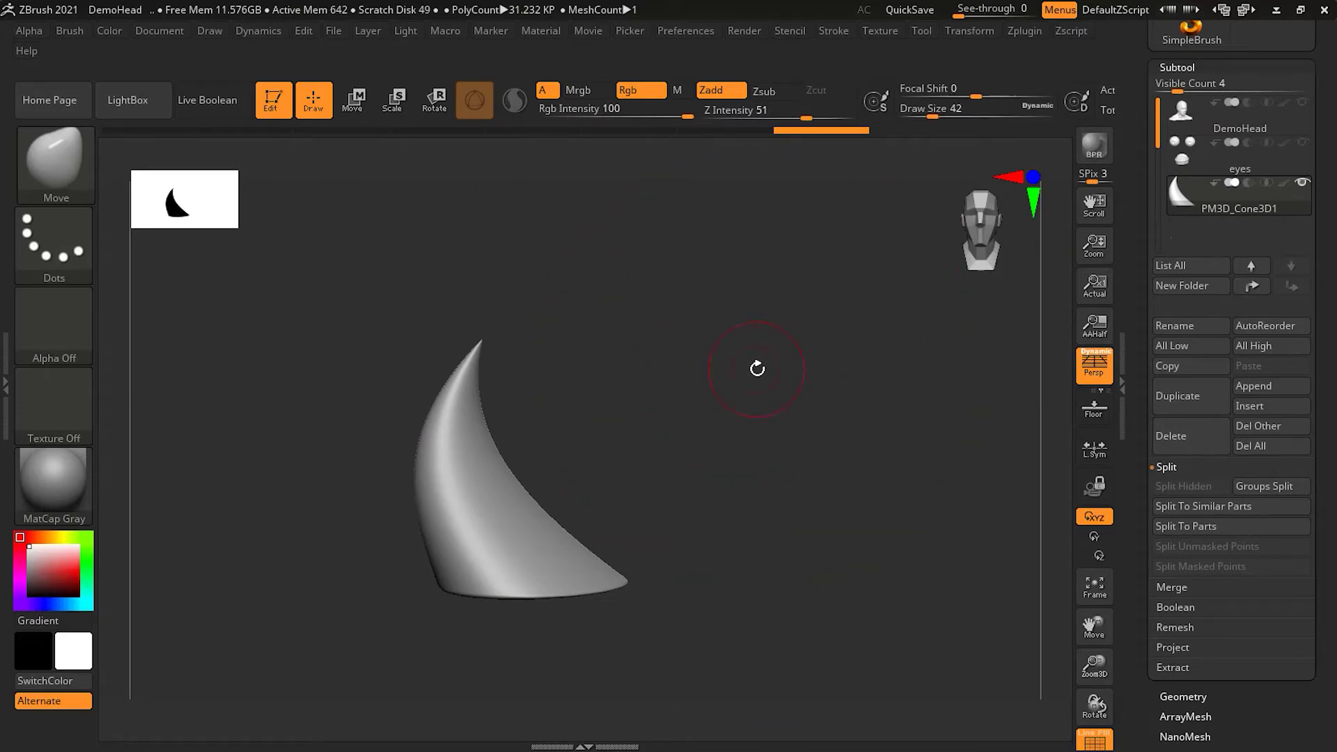
drag(773, 449, 801, 436)
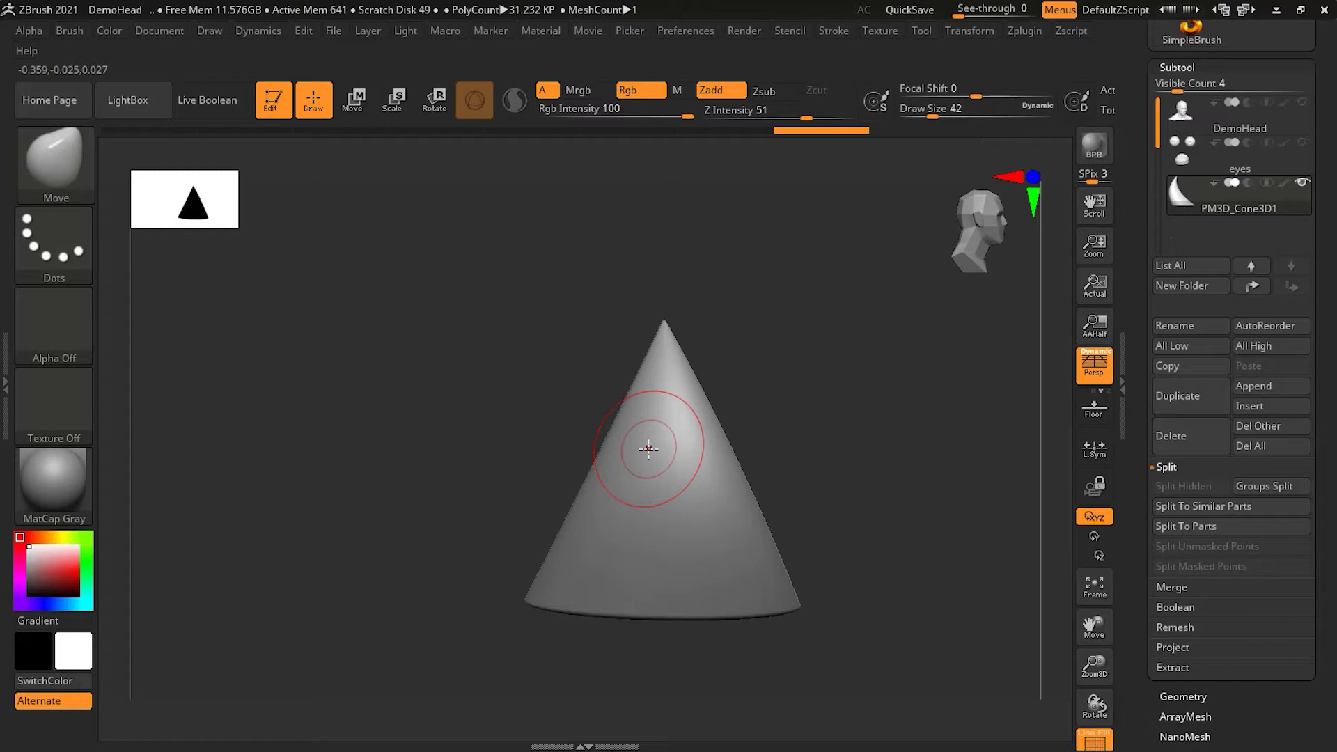
key(e)
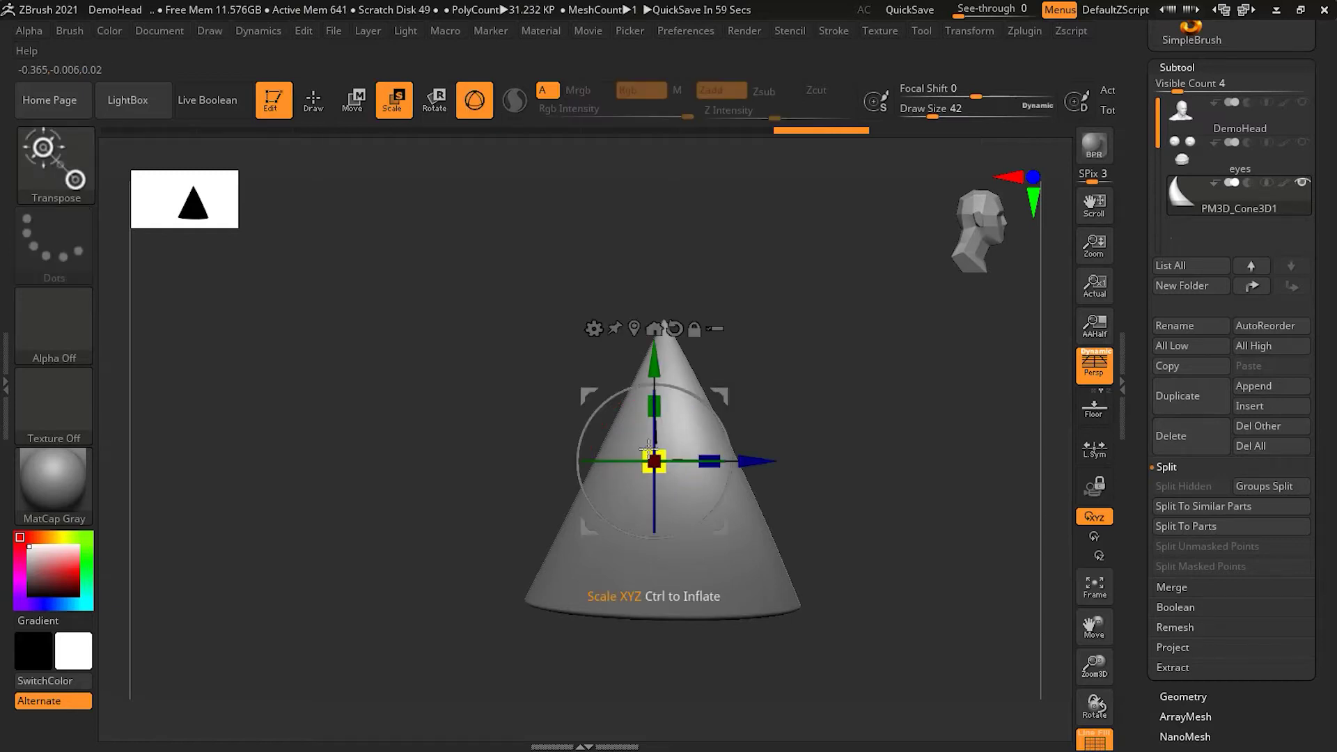
key(r)
key(e)
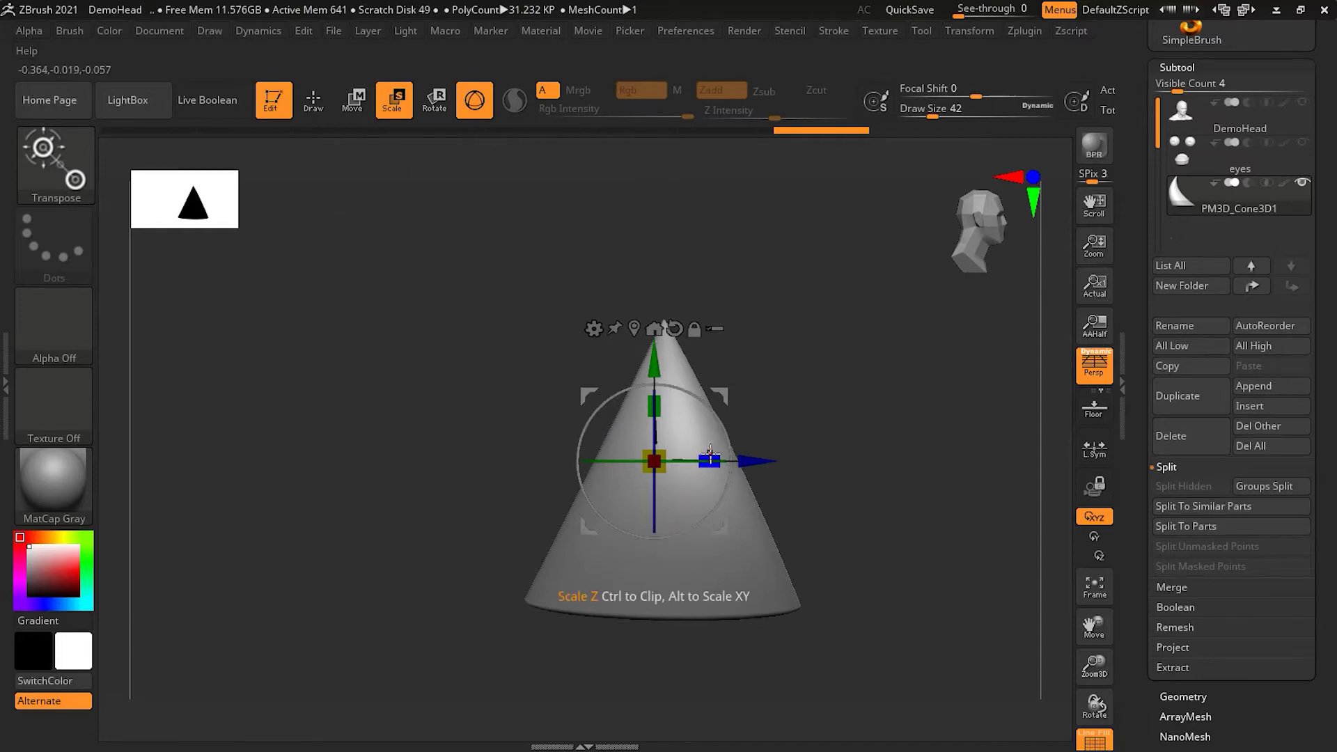
drag(711, 454, 654, 449)
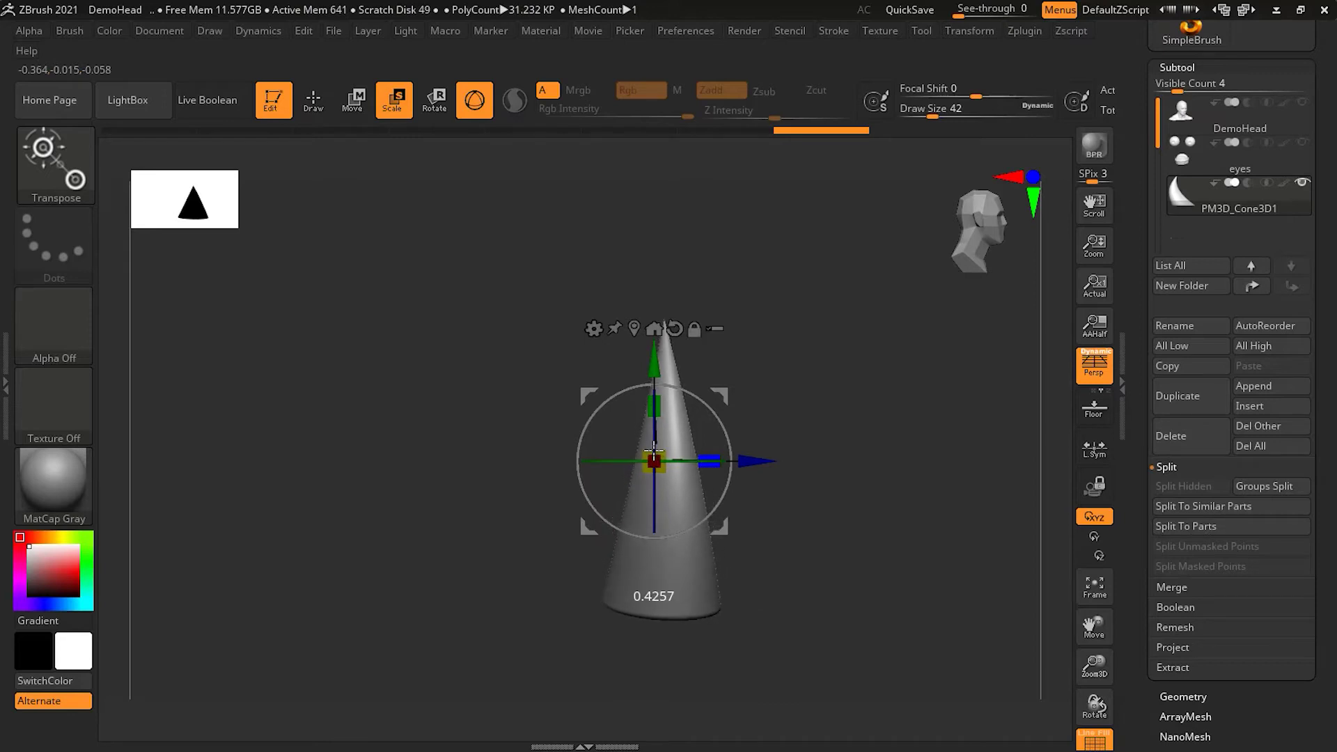
key(q)
Pull in the horn's protruding base corner and adjust its inner curve using the Move brush at draw size 174
mouse_move(859, 412)
mouse_down()
mouse_move(770, 478)
mouse_move(766, 454)
mouse_up()
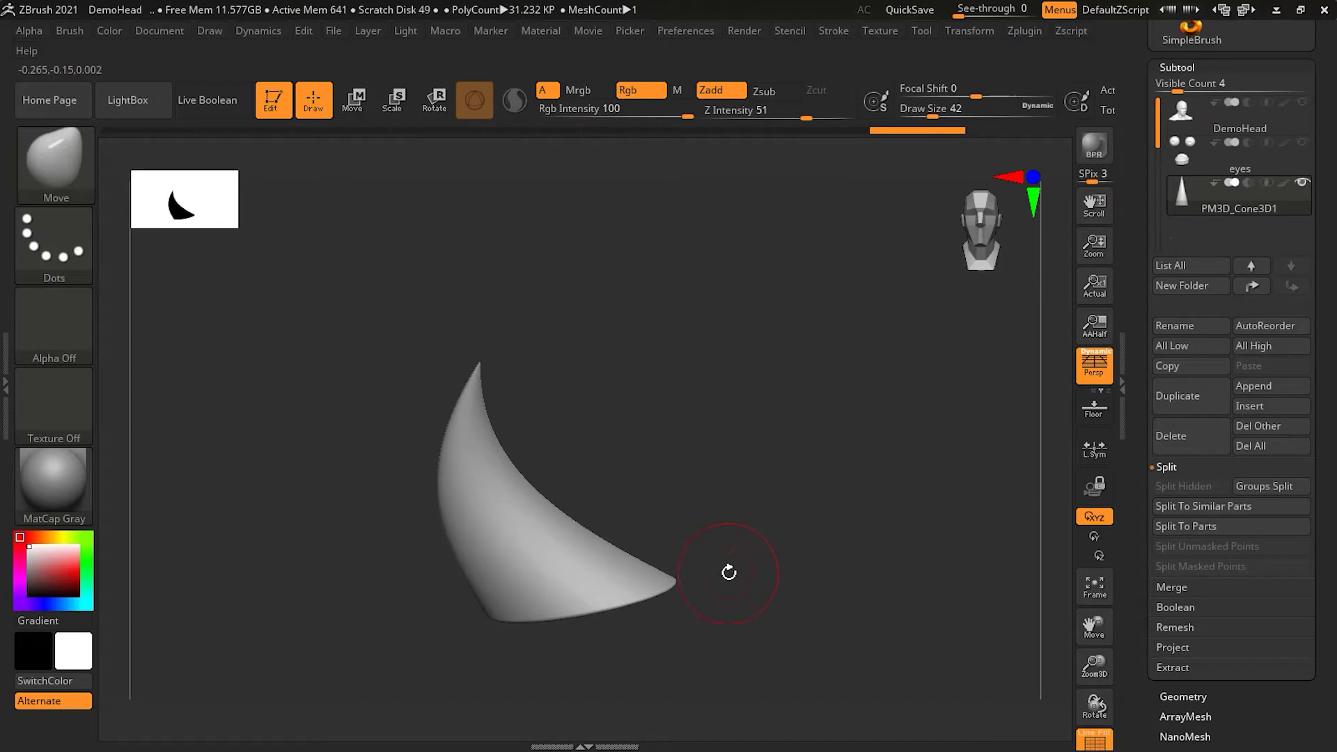
key(bracketright)
key(bracketright)
key(bracketright)
key(bracketright)
key(bracketright)
key(bracketright)
key(bracketright)
key(bracketright)
mouse_move(670, 581)
mouse_down()
mouse_move(600, 588)
mouse_move(610, 582)
mouse_up()
drag(522, 476, 513, 481)
Try pushing in the horn's base edge and inner curve with smaller Move brush sizes, and undo the last three strokes
drag(745, 447, 886, 662)
drag(891, 461, 806, 471)
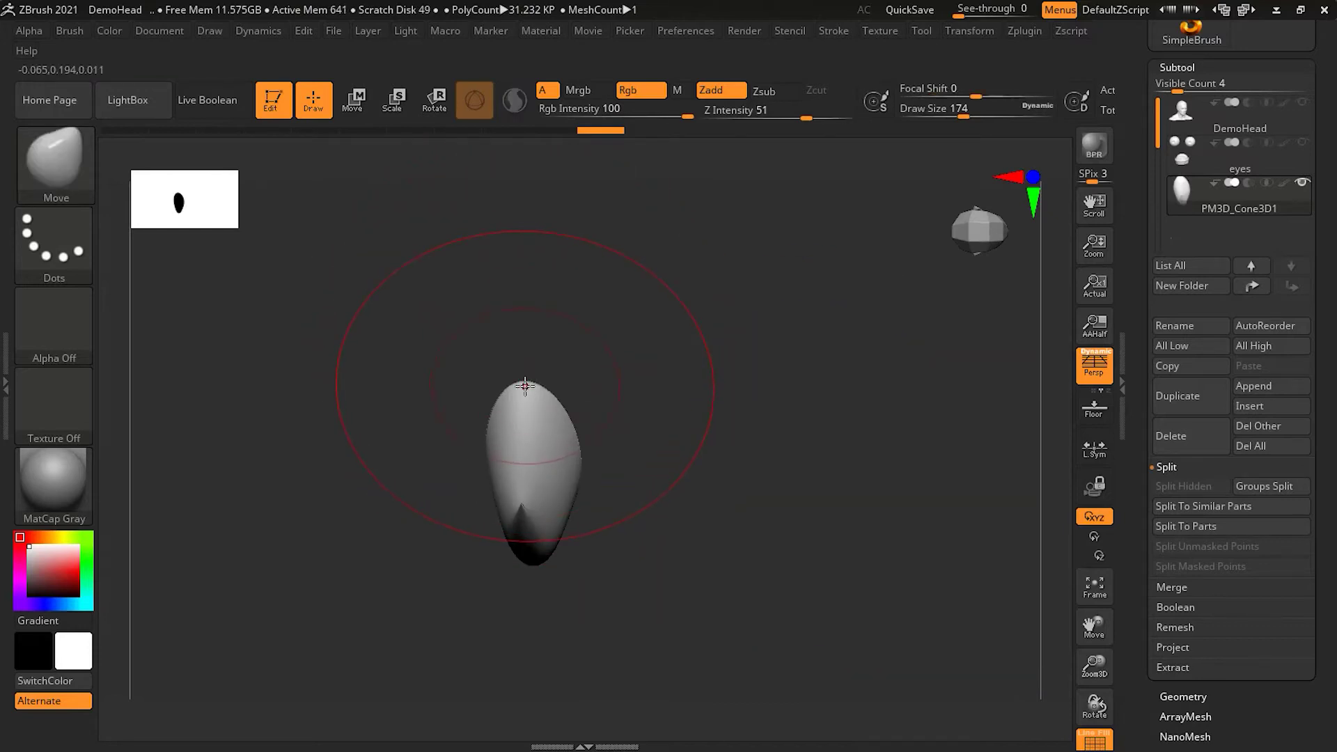
drag(524, 387, 528, 433)
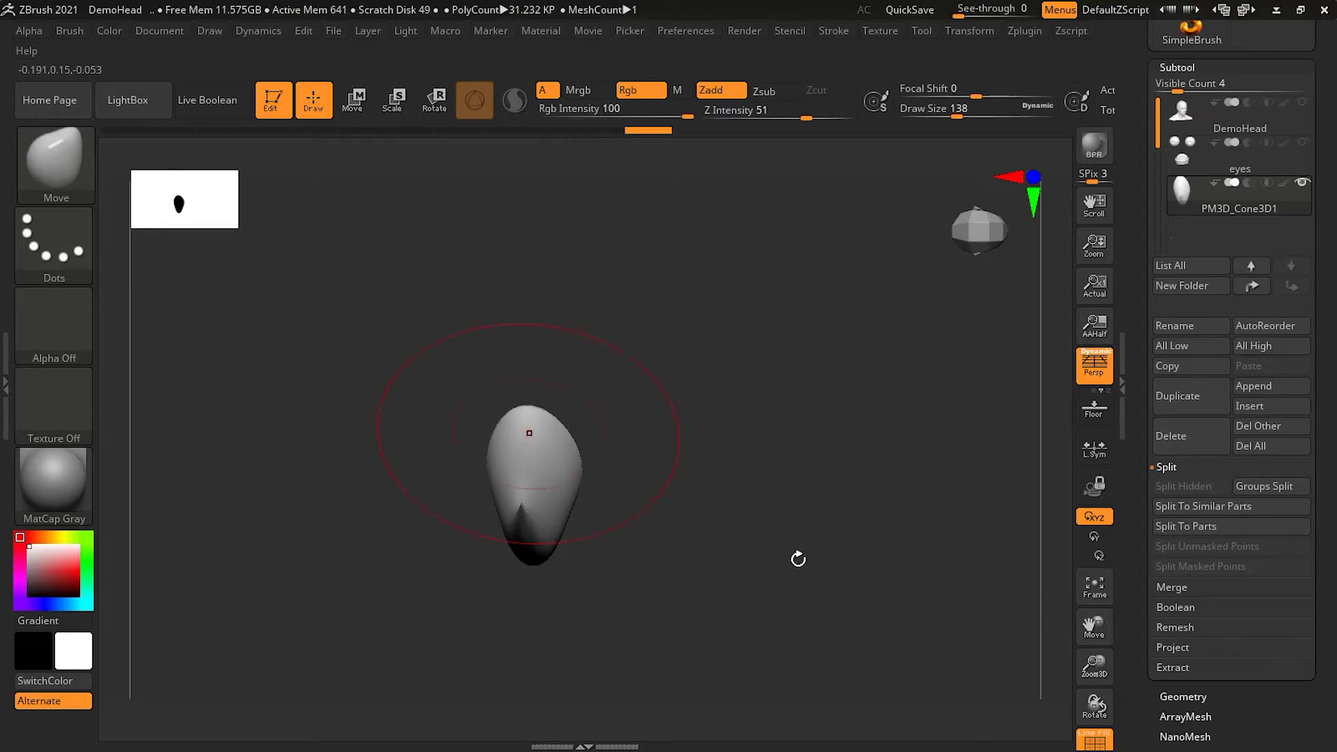
drag(812, 570, 761, 567)
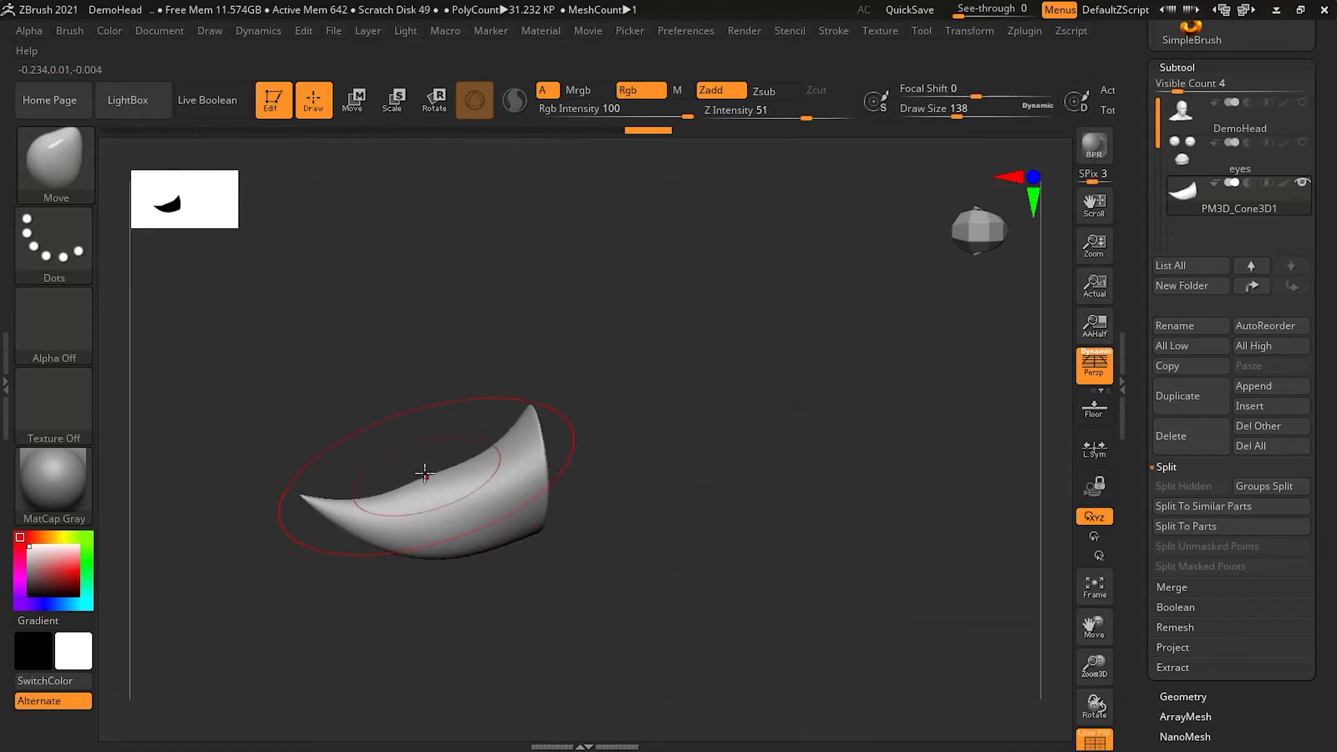
key(bracketleft)
key(bracketleft)
drag(426, 473, 435, 509)
key(ctrl+z)
key(ctrl+z)
key(ctrl+z)
Turn the horn to a slightly raised front view and choose the IMM Toon insert brush
mouse_move(752, 519)
mouse_down()
mouse_move(845, 525)
mouse_move(741, 521)
mouse_up()
mouse_move(840, 487)
mouse_down()
mouse_move(803, 499)
mouse_move(776, 561)
mouse_move(779, 689)
mouse_move(711, 605)
mouse_move(800, 612)
mouse_move(871, 513)
mouse_move(910, 501)
mouse_move(845, 514)
mouse_move(898, 501)
mouse_move(895, 471)
mouse_up()
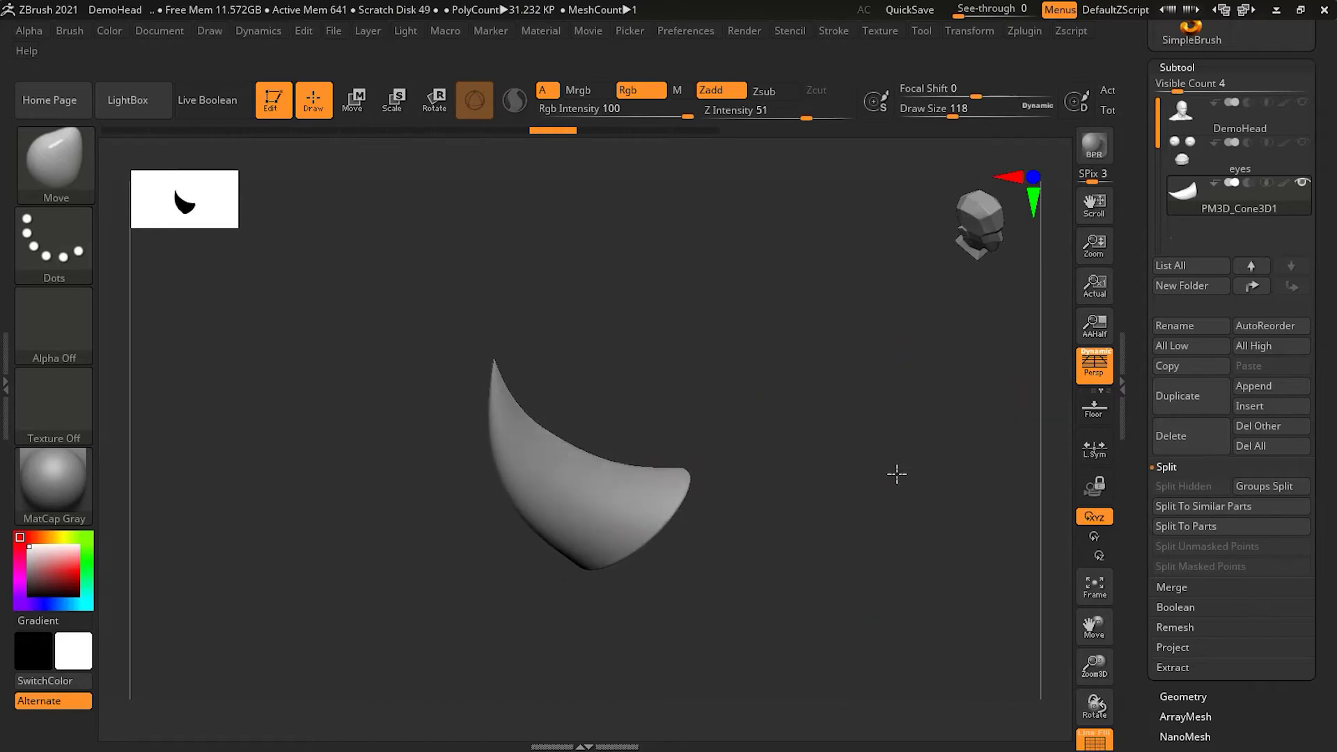
click(56, 163)
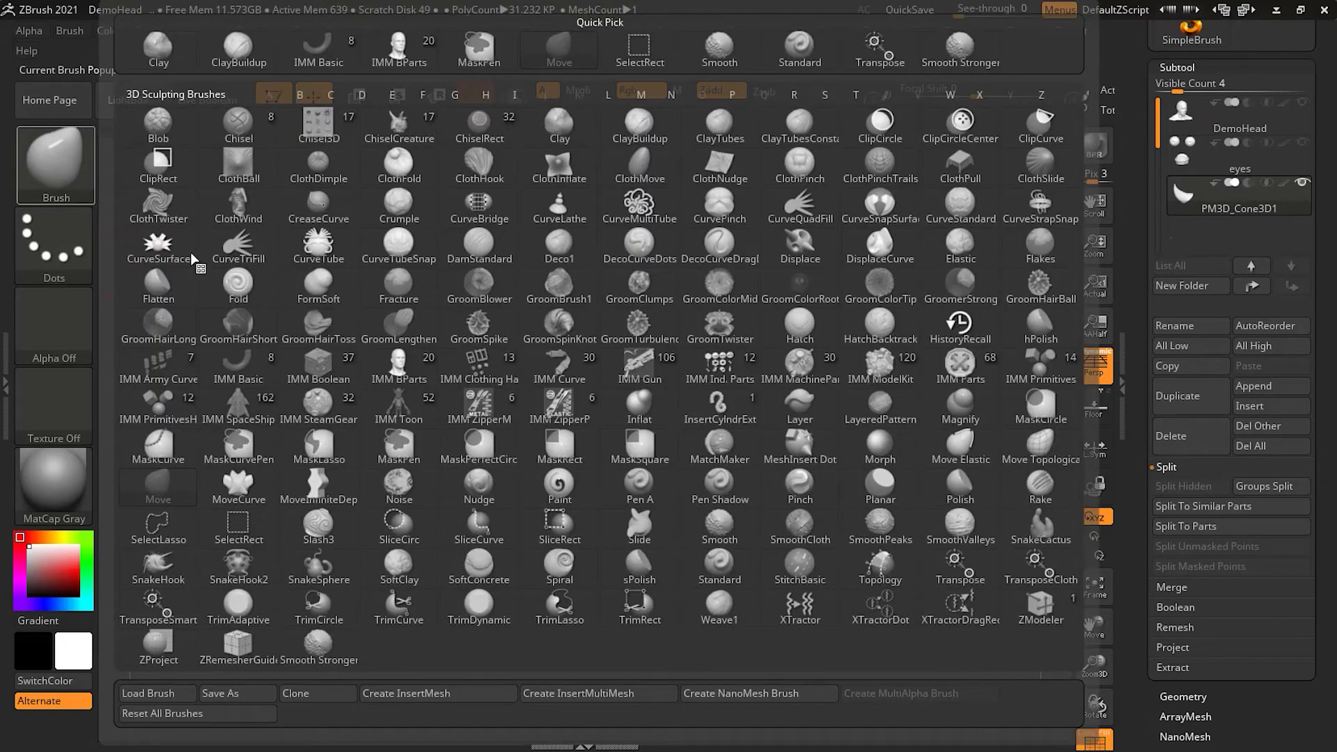
click(410, 408)
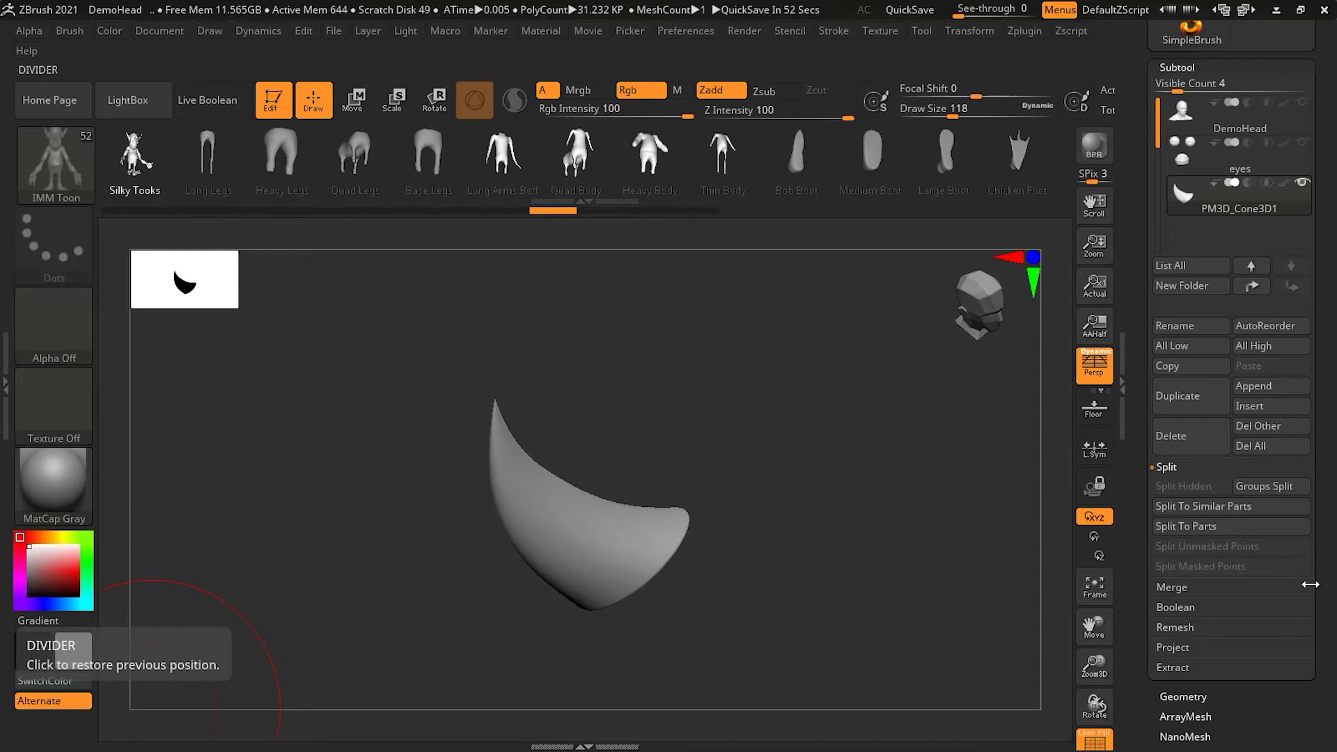
Rename the cone subtool as "Devil Horn"
click(1184, 325)
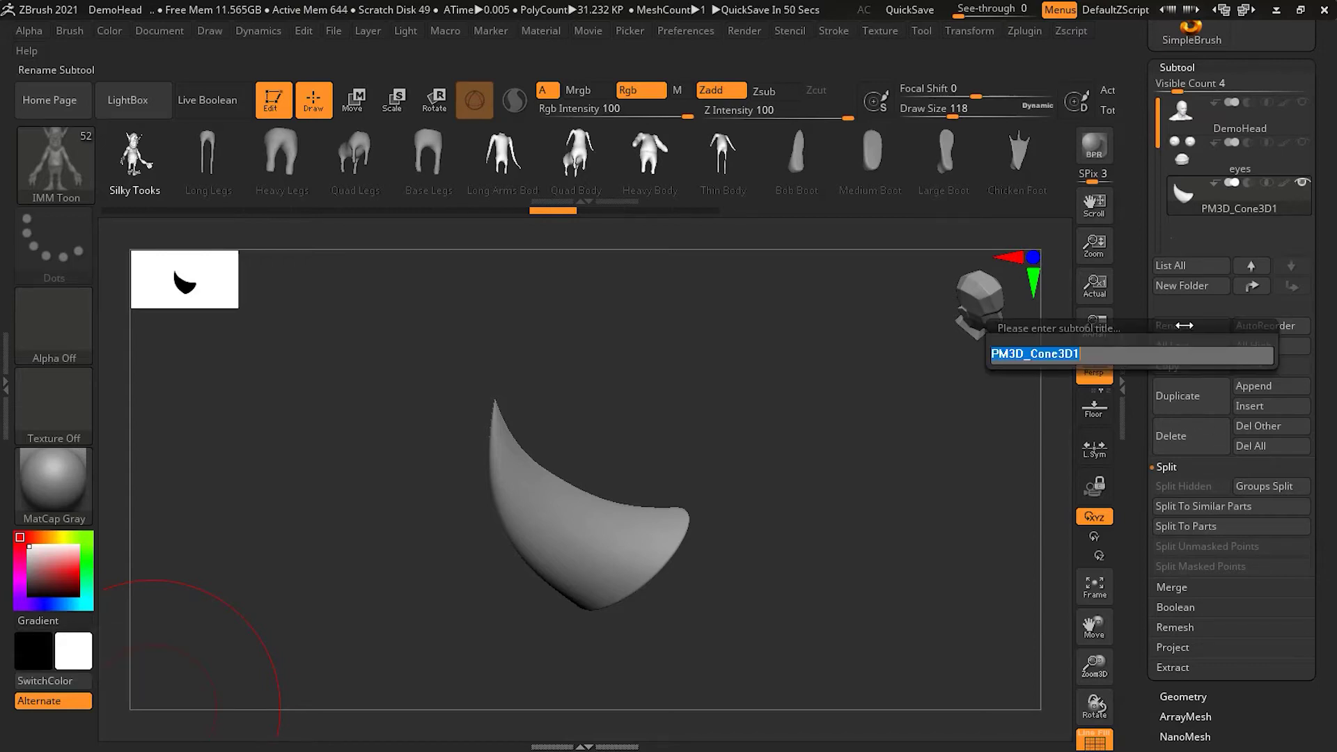
key(BackSpace)
text(Hor)
text(n)
key(Home)
text(Devil)
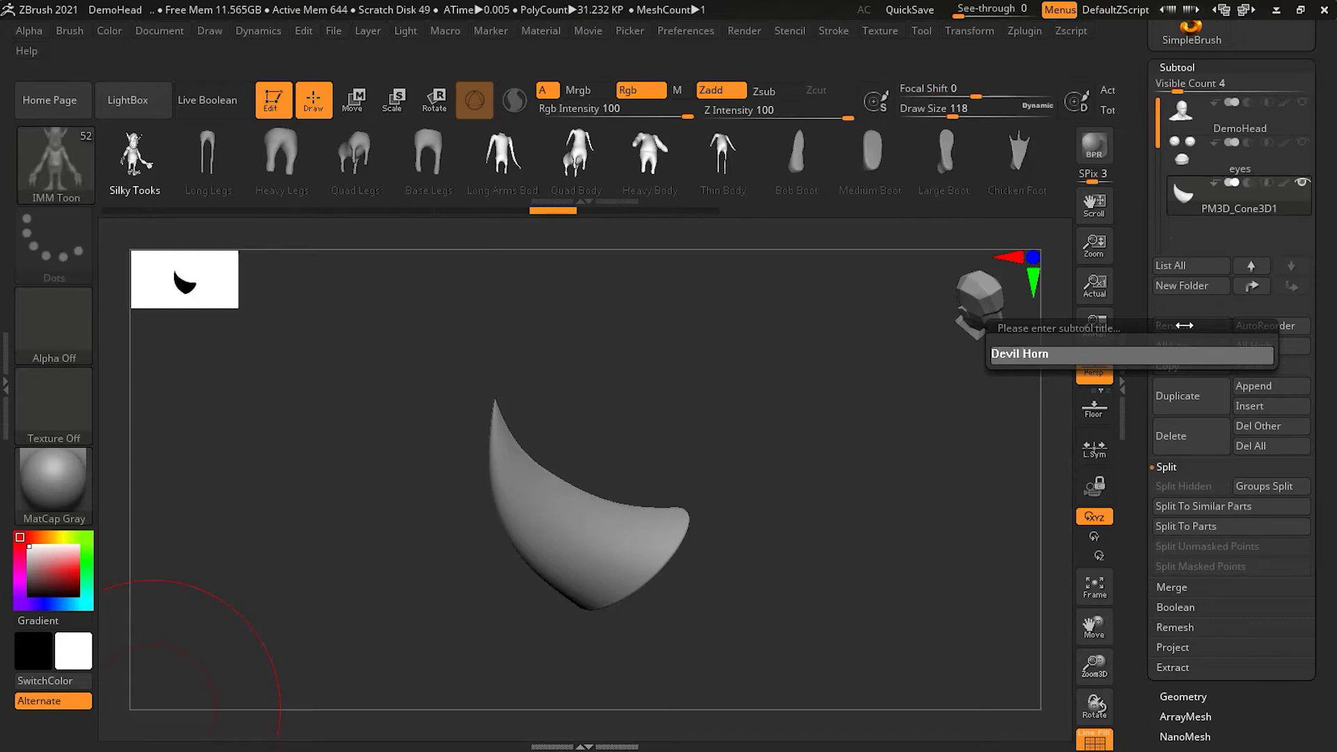
key(Return)
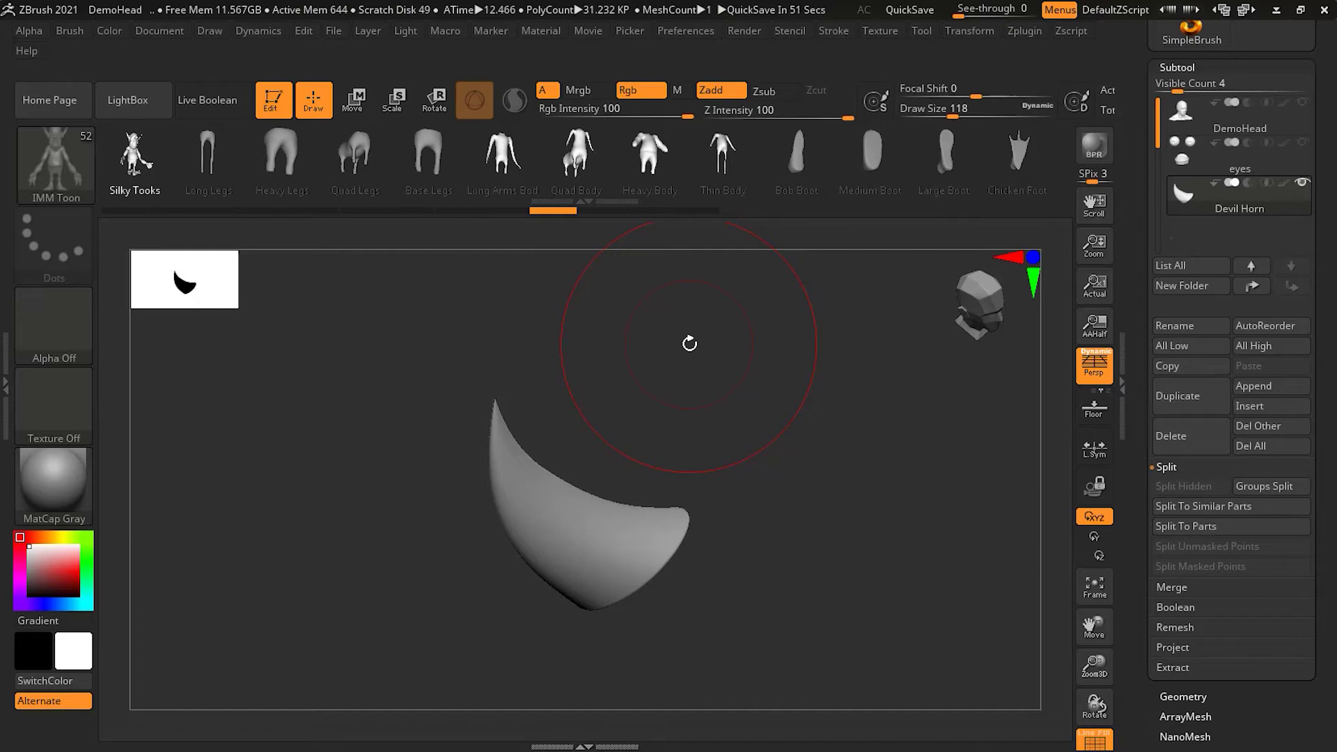
Create a new InsertMesh brush from the Devil Horn subtool instead of appending it to the current brush
click(74, 33)
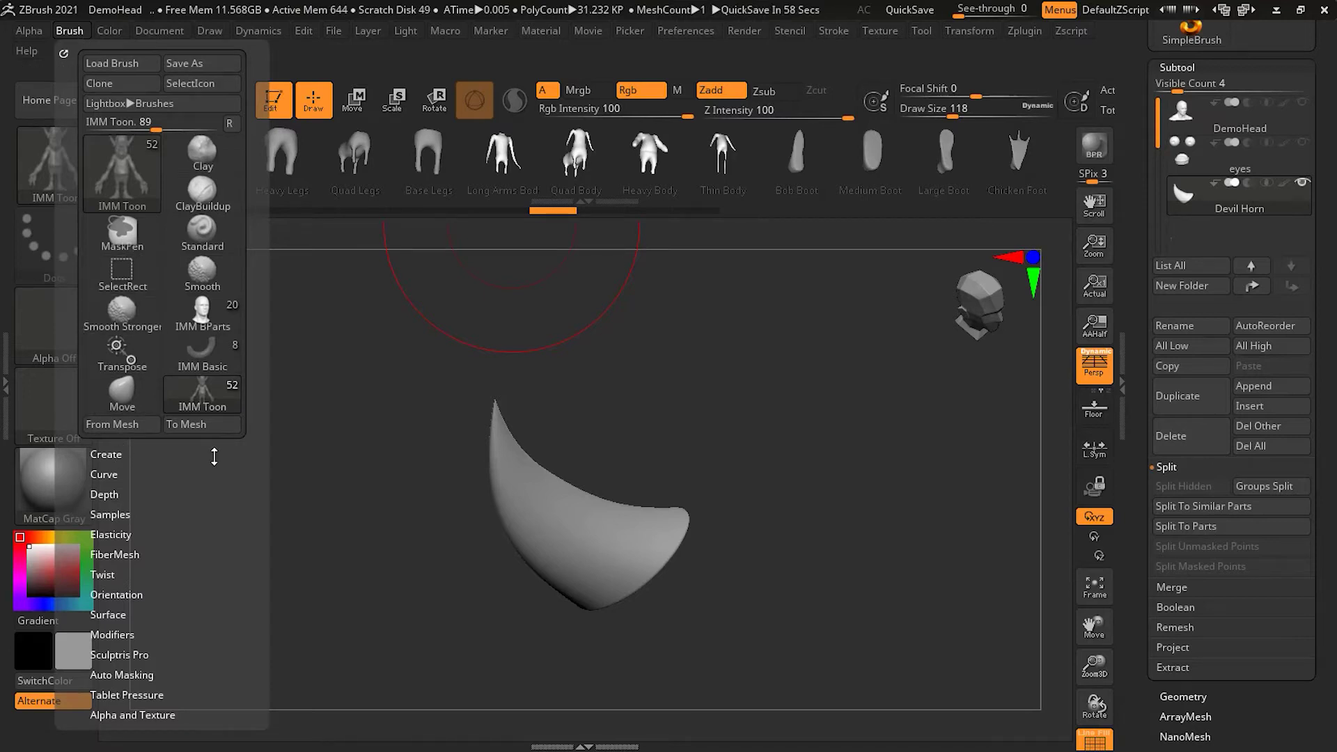
click(75, 31)
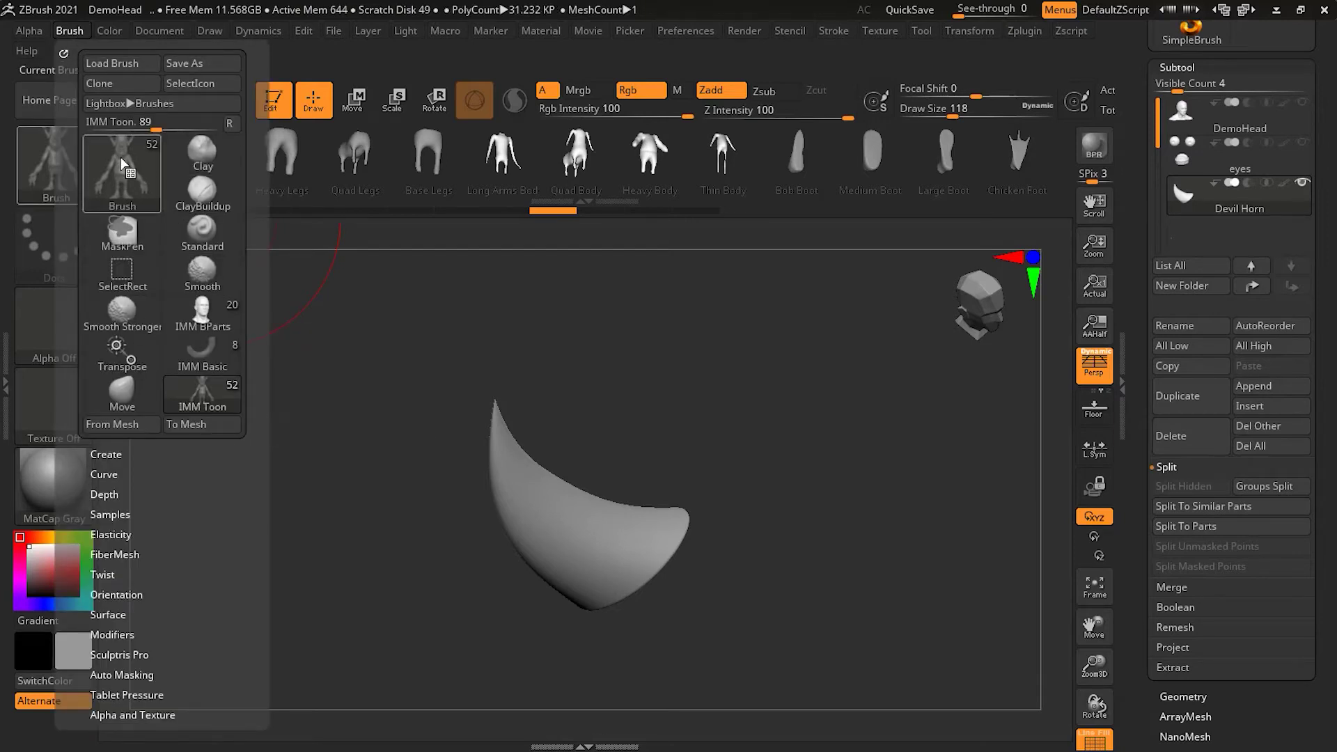
click(118, 455)
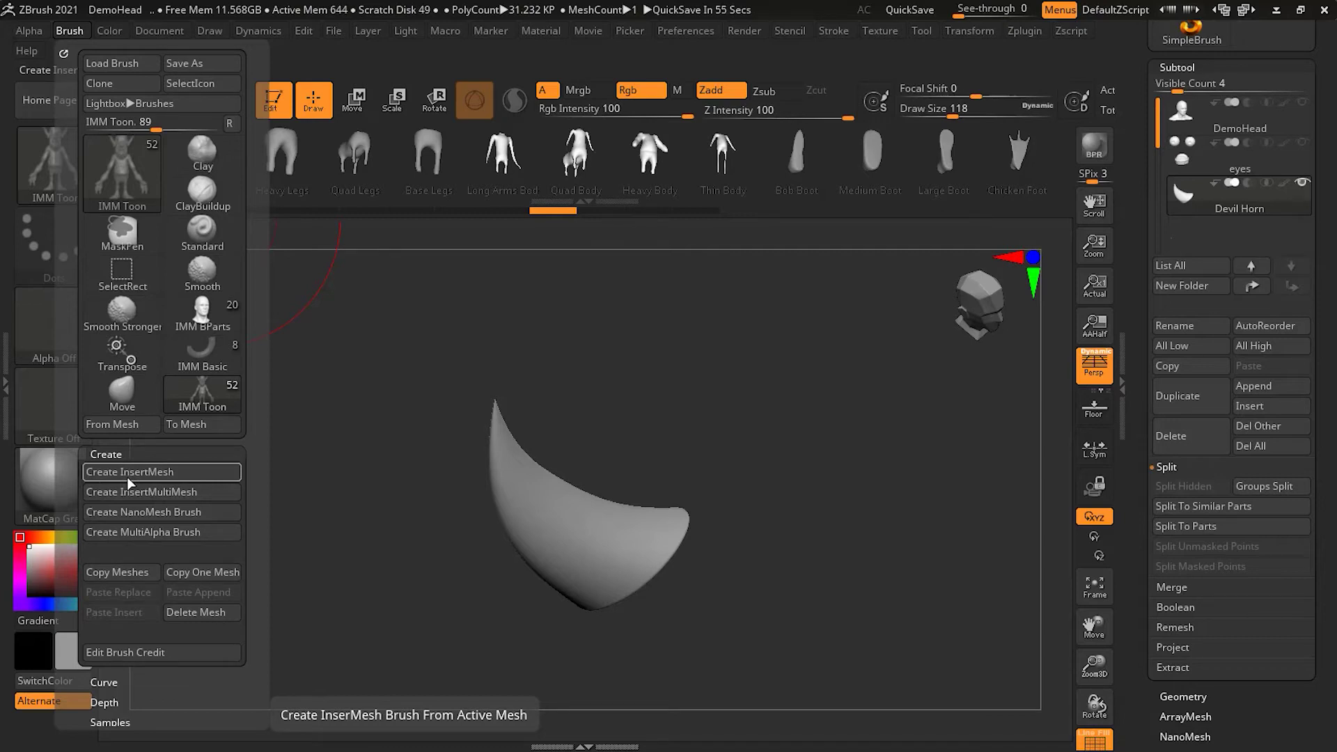
click(129, 473)
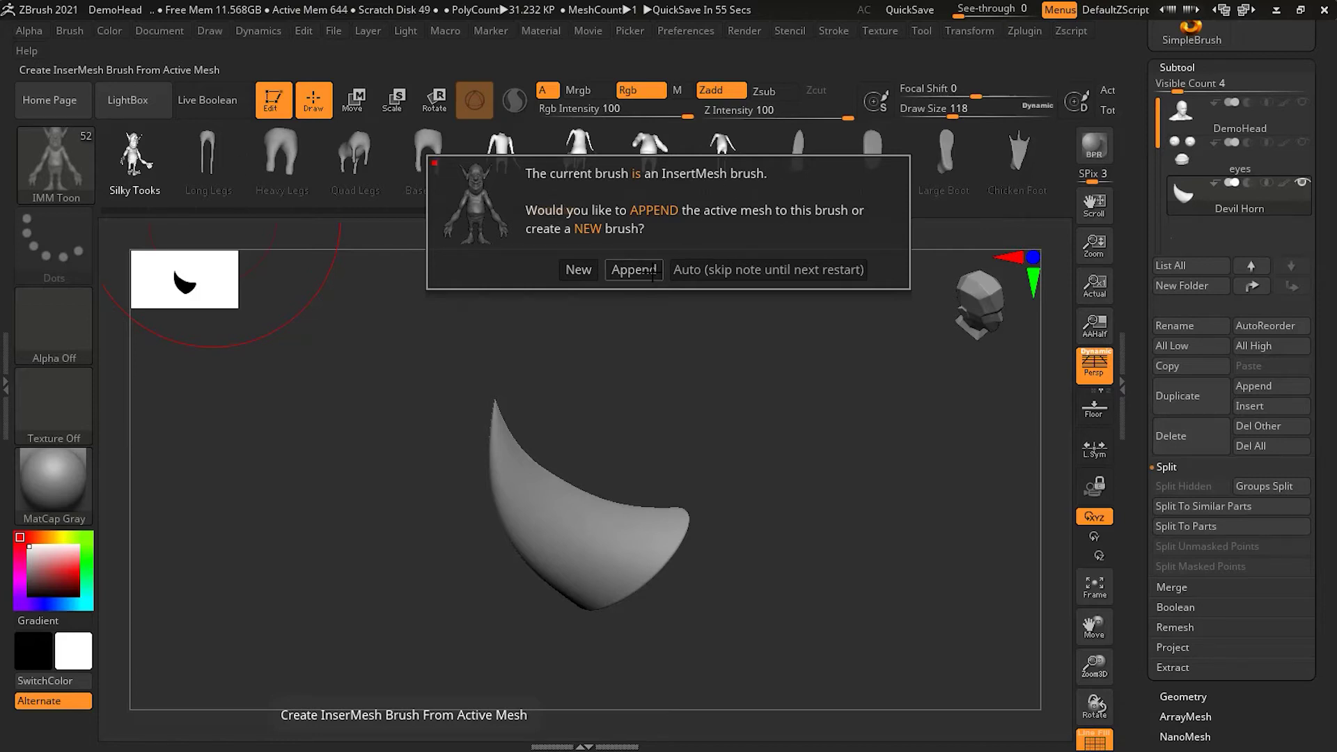
click(578, 270)
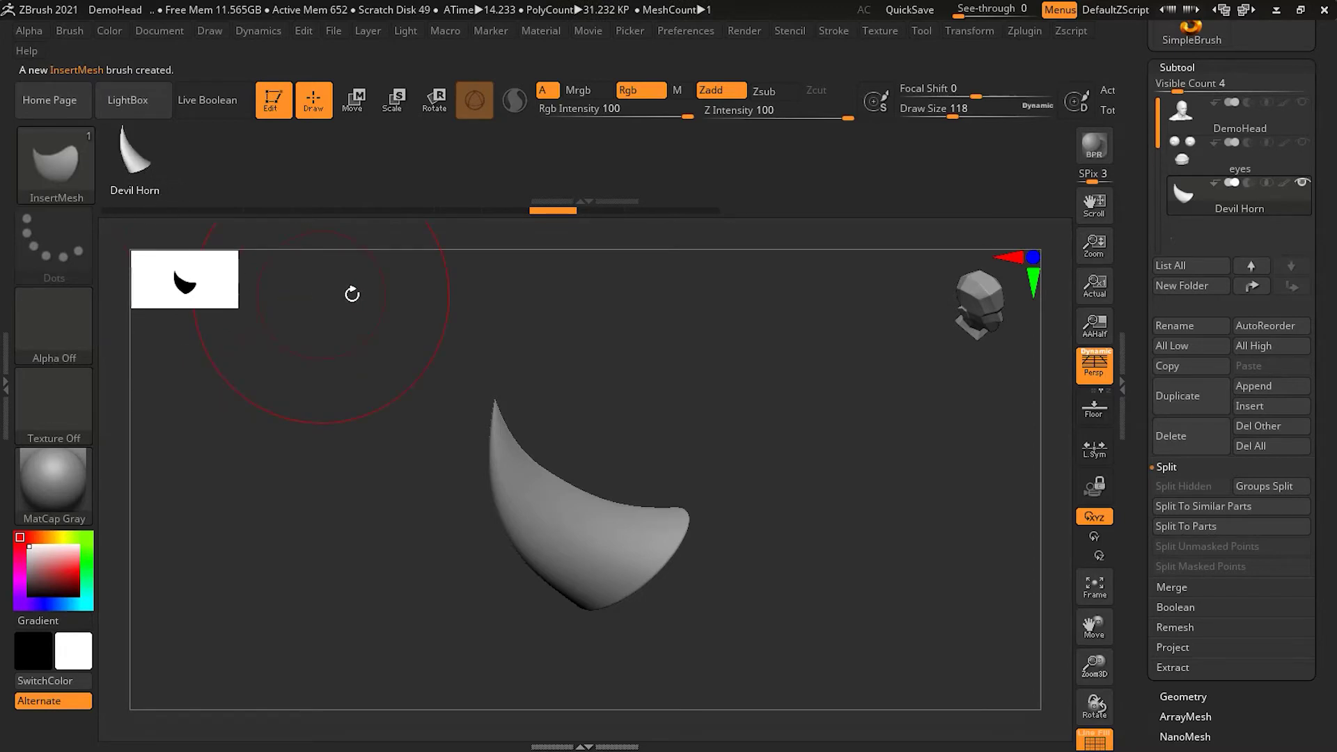
Delete the Devil Horn subtool permanently and turn on the DemoHead subtool's visibility
mouse_move(1302, 187)
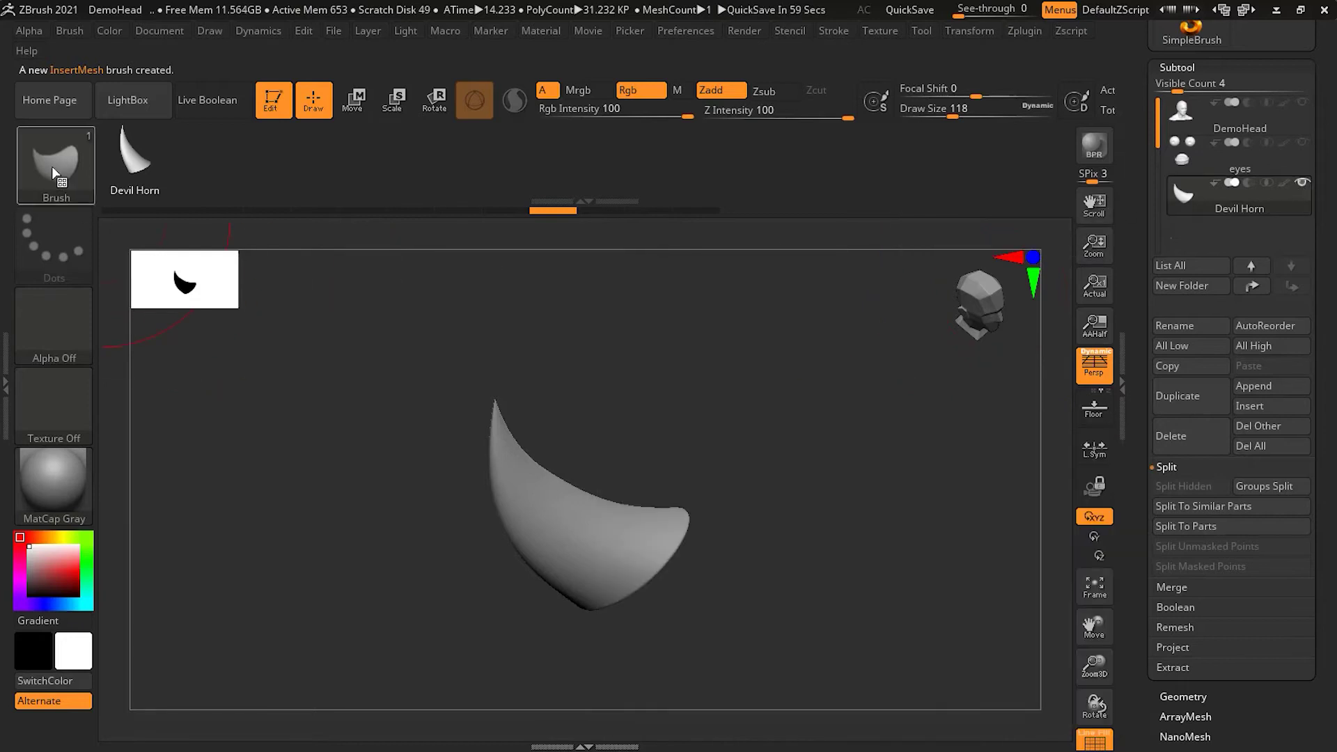
click(53, 167)
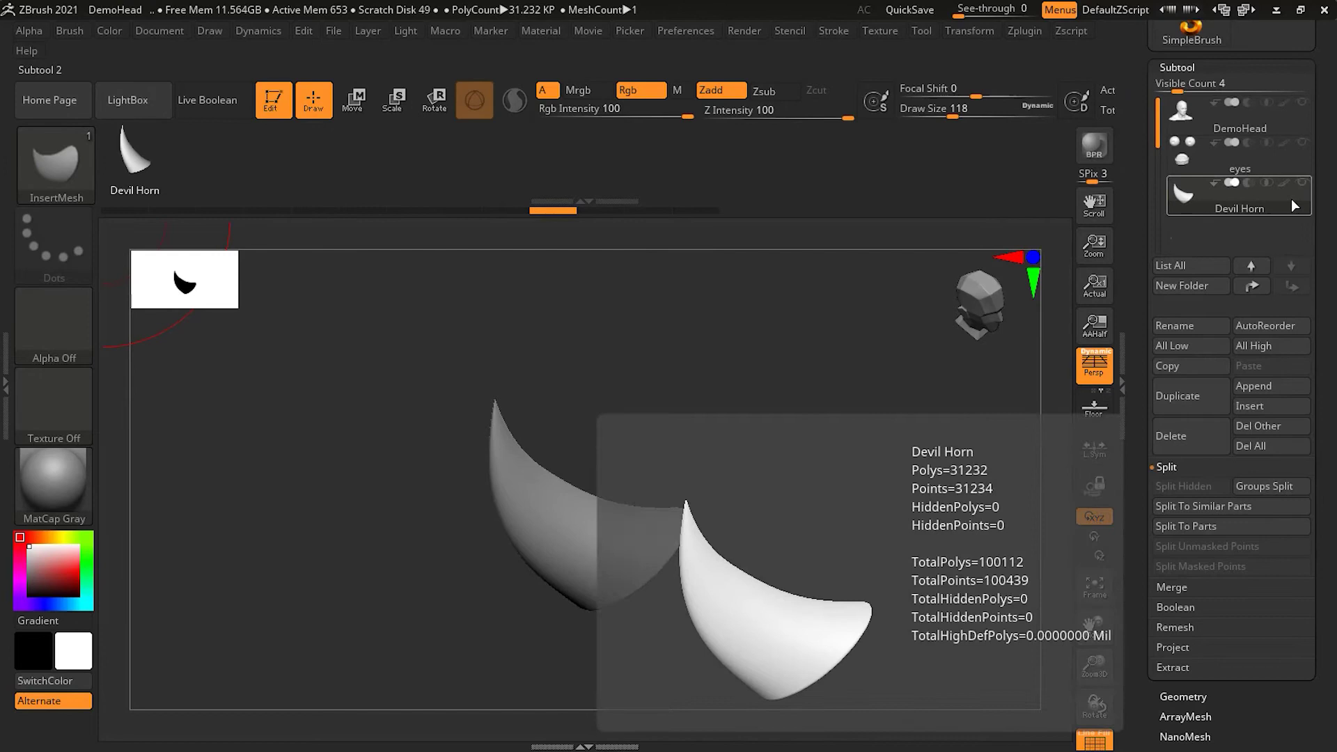
click(1214, 437)
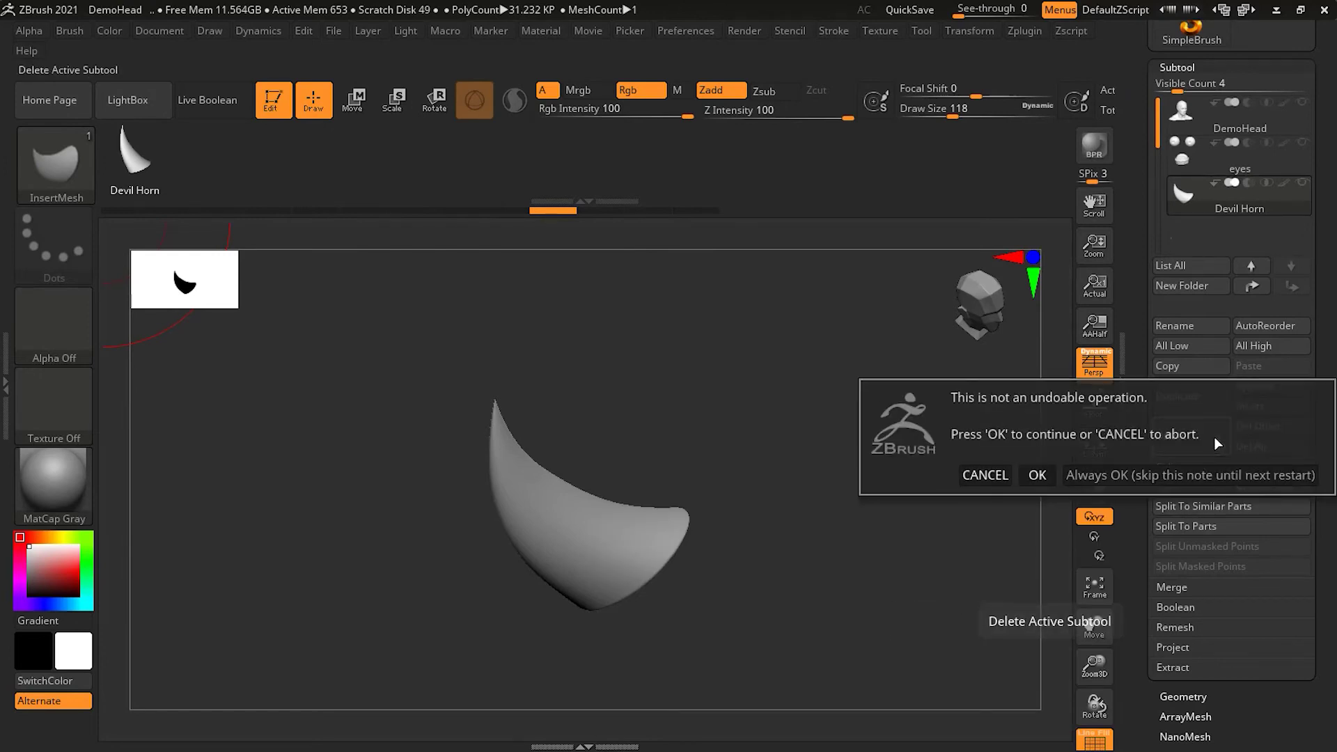
click(1027, 475)
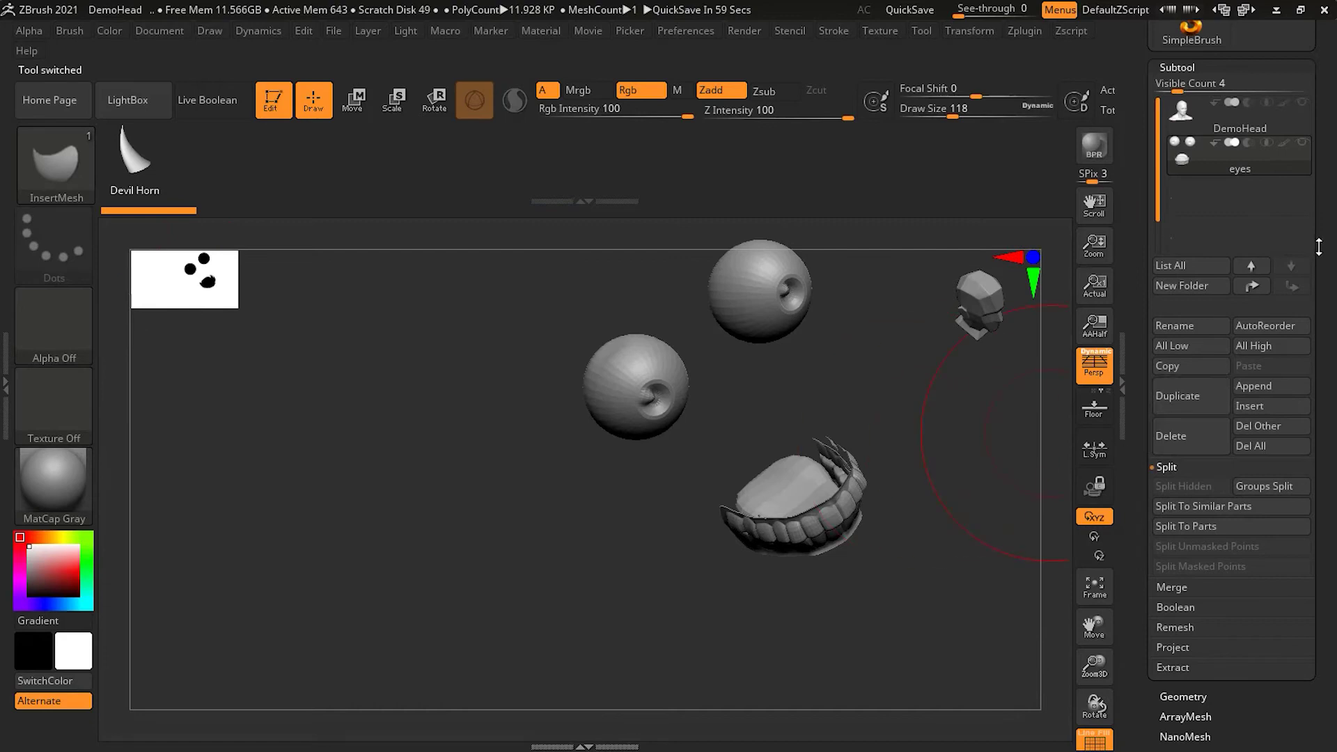
click(1301, 102)
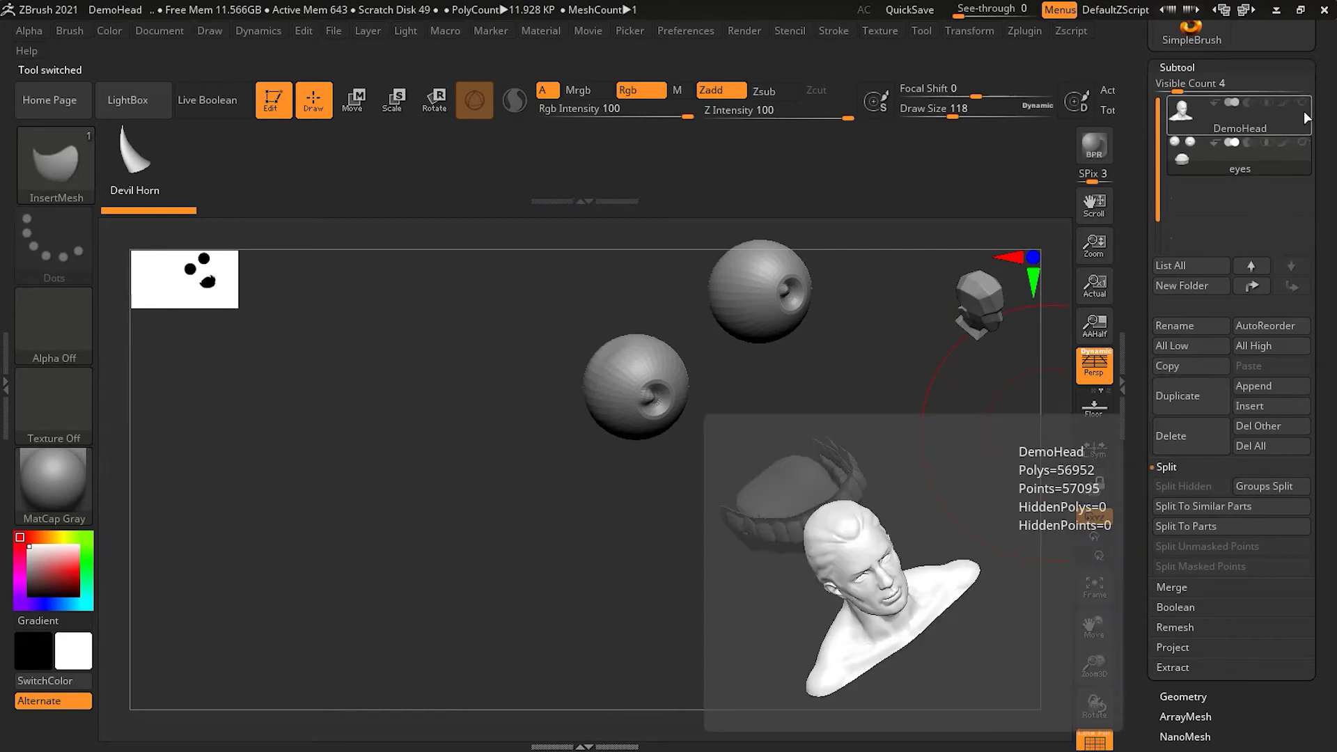
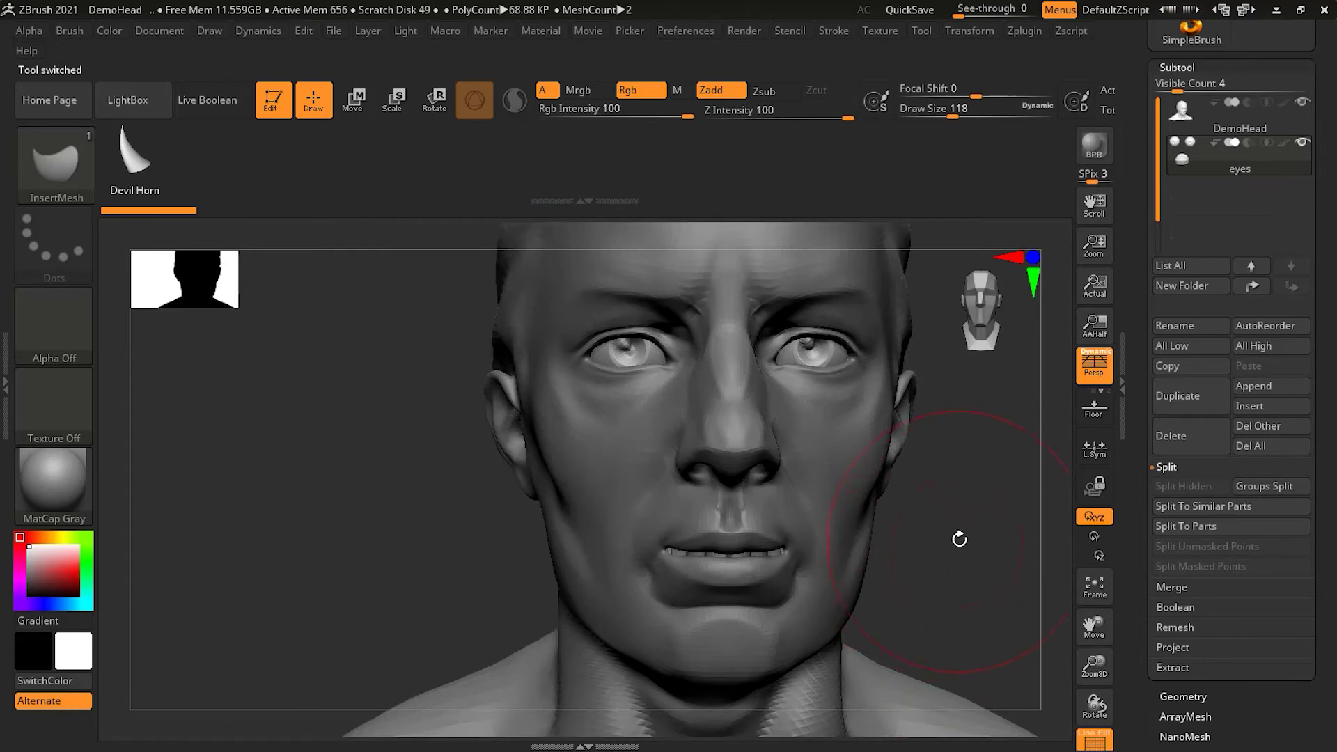
Lower the eyes subtool to its lowest subdivision level and delete its higher subdivision levels
alt+drag(869, 504, 915, 542)
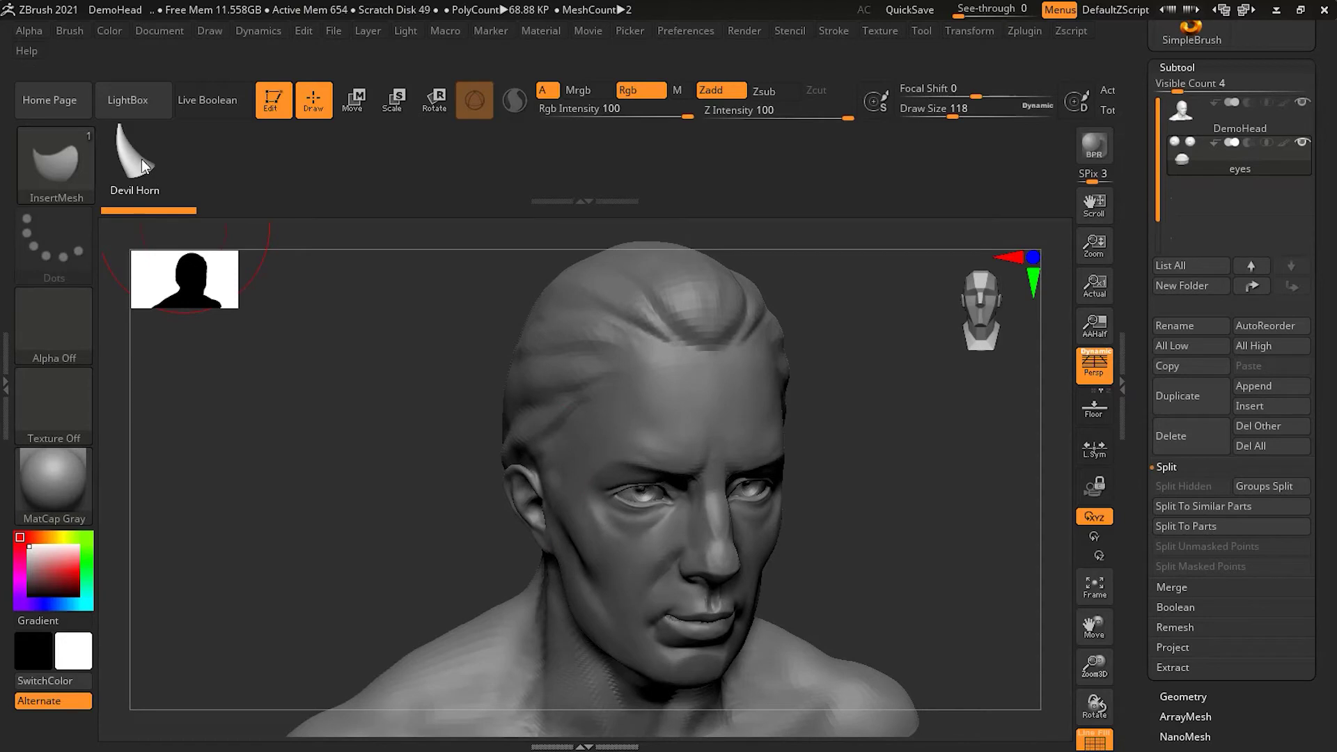
drag(595, 416, 622, 437)
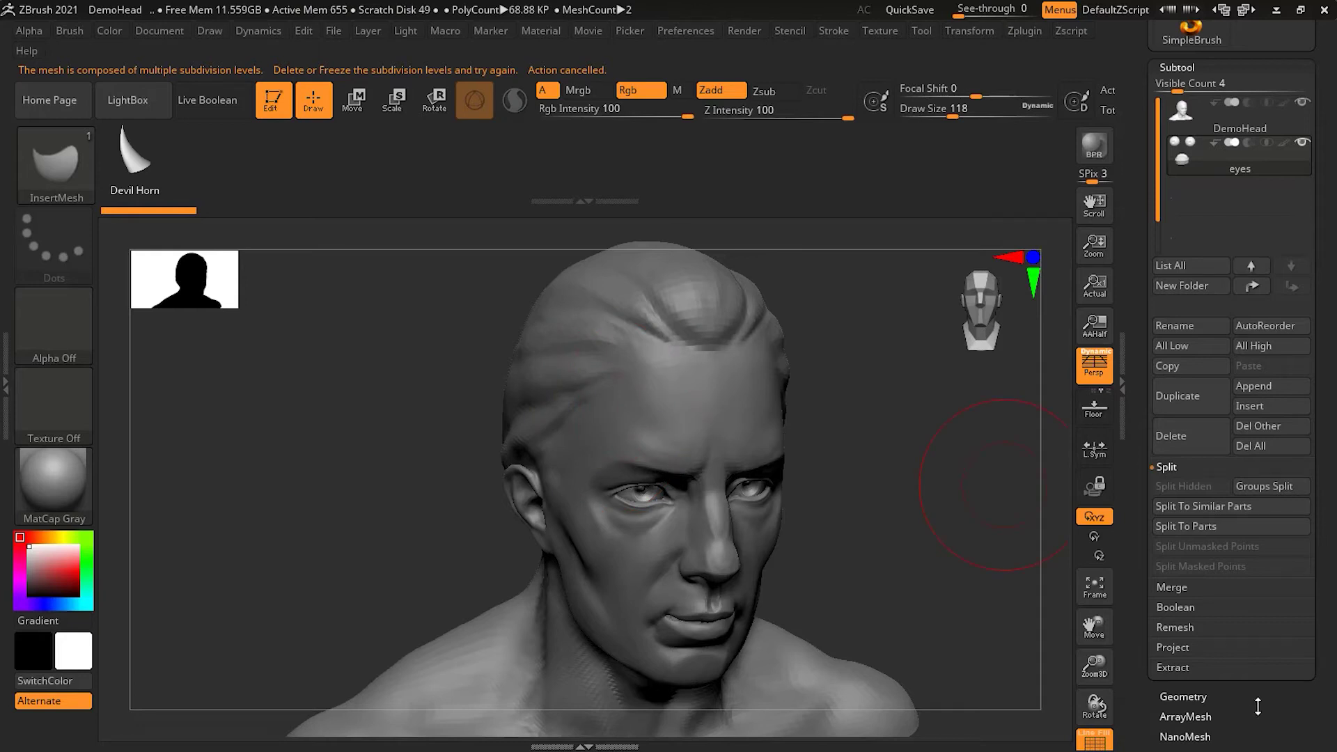
click(1223, 696)
scroll(1215, 263, up, 3)
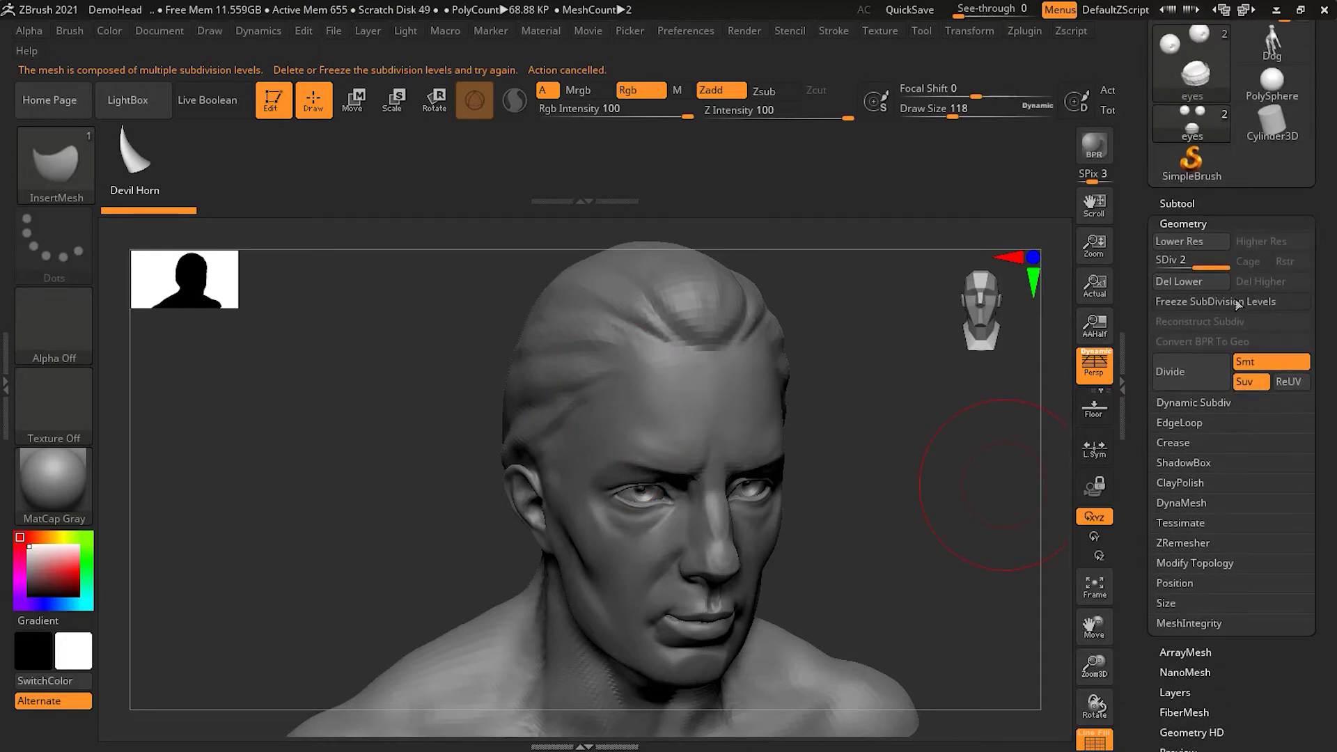
click(1159, 262)
click(1267, 283)
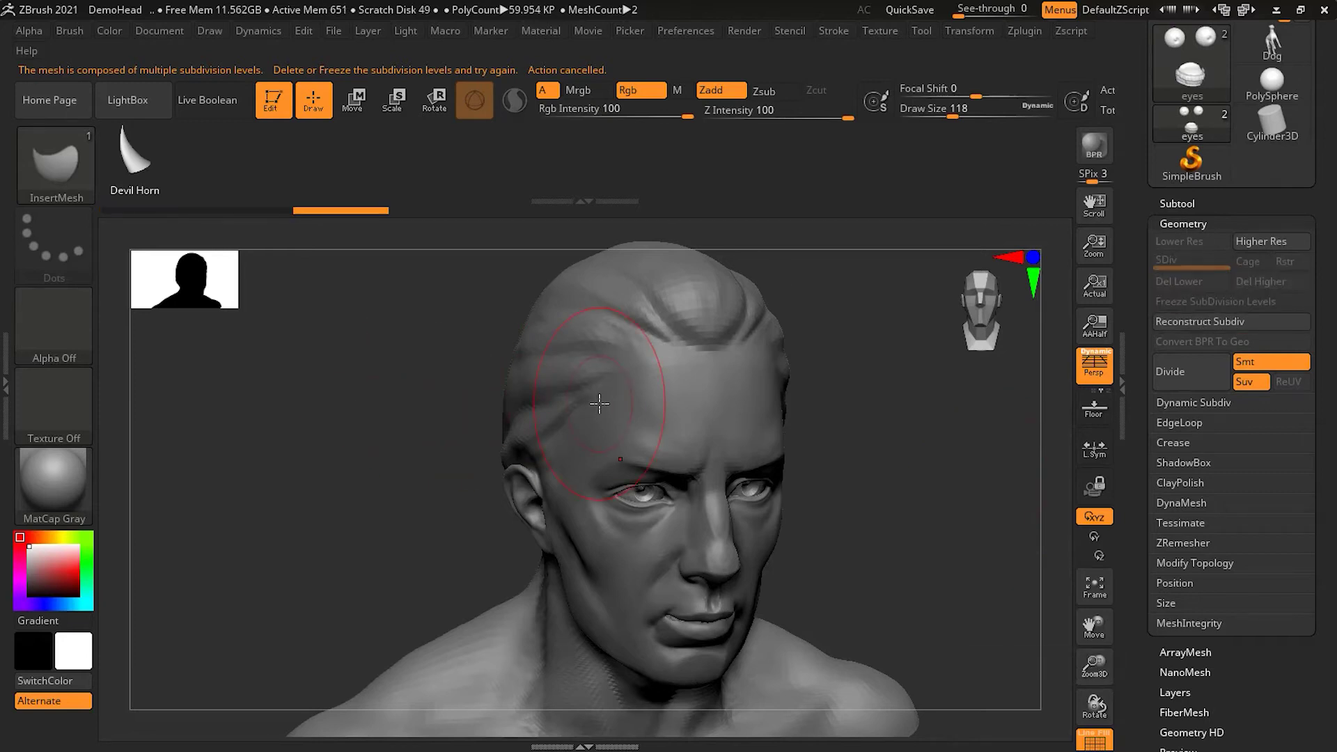
Try inserting the Devil Horn mesh at the side of the head's forehead, and undo the insertion after checking the eyes subtool
mouse_move(597, 399)
mouse_down()
mouse_move(863, 431)
mouse_move(961, 478)
mouse_move(856, 427)
mouse_up()
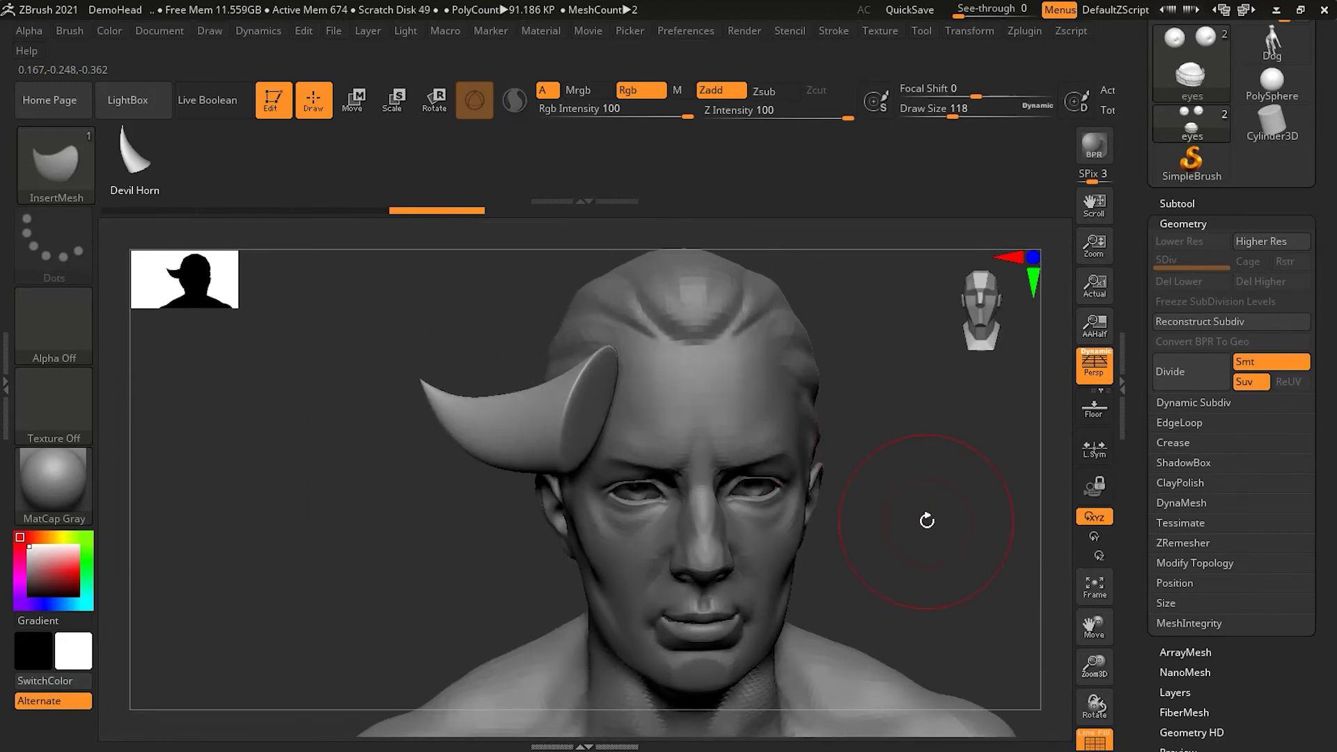
drag(927, 479, 838, 474)
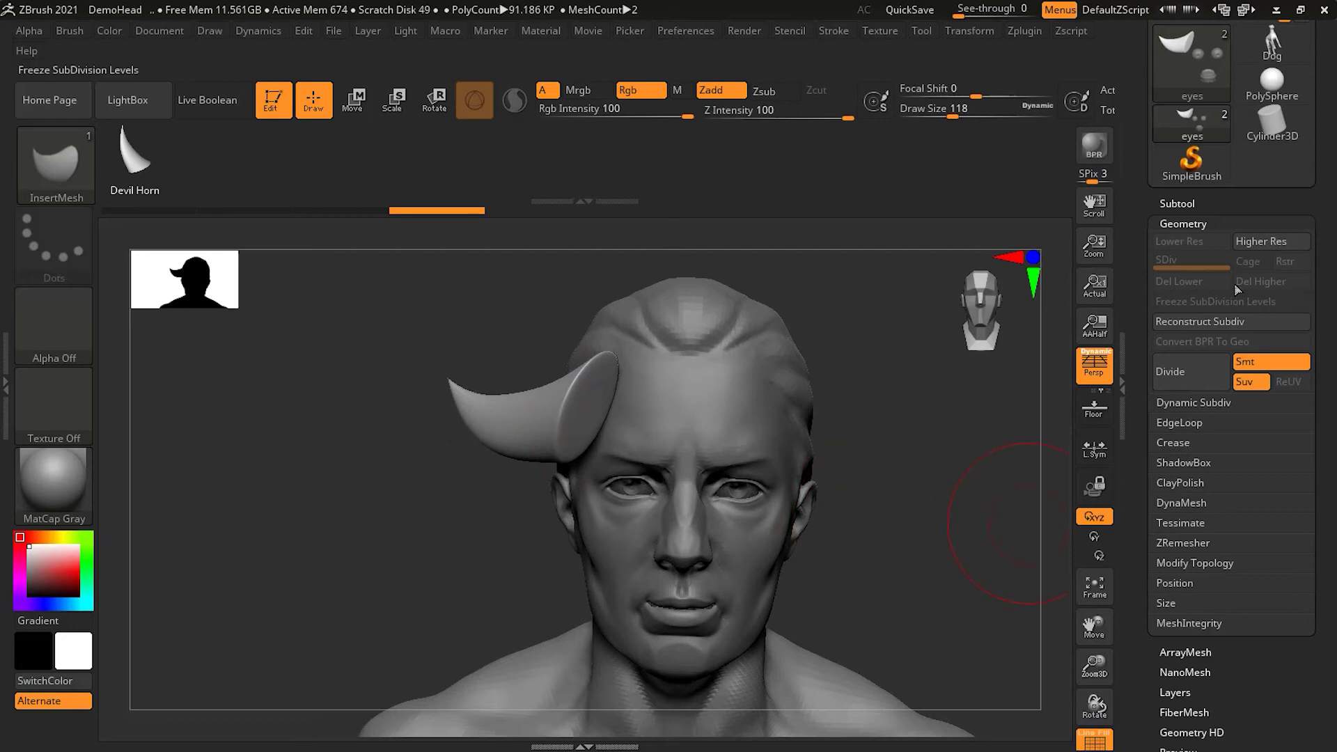
click(1183, 222)
click(1177, 203)
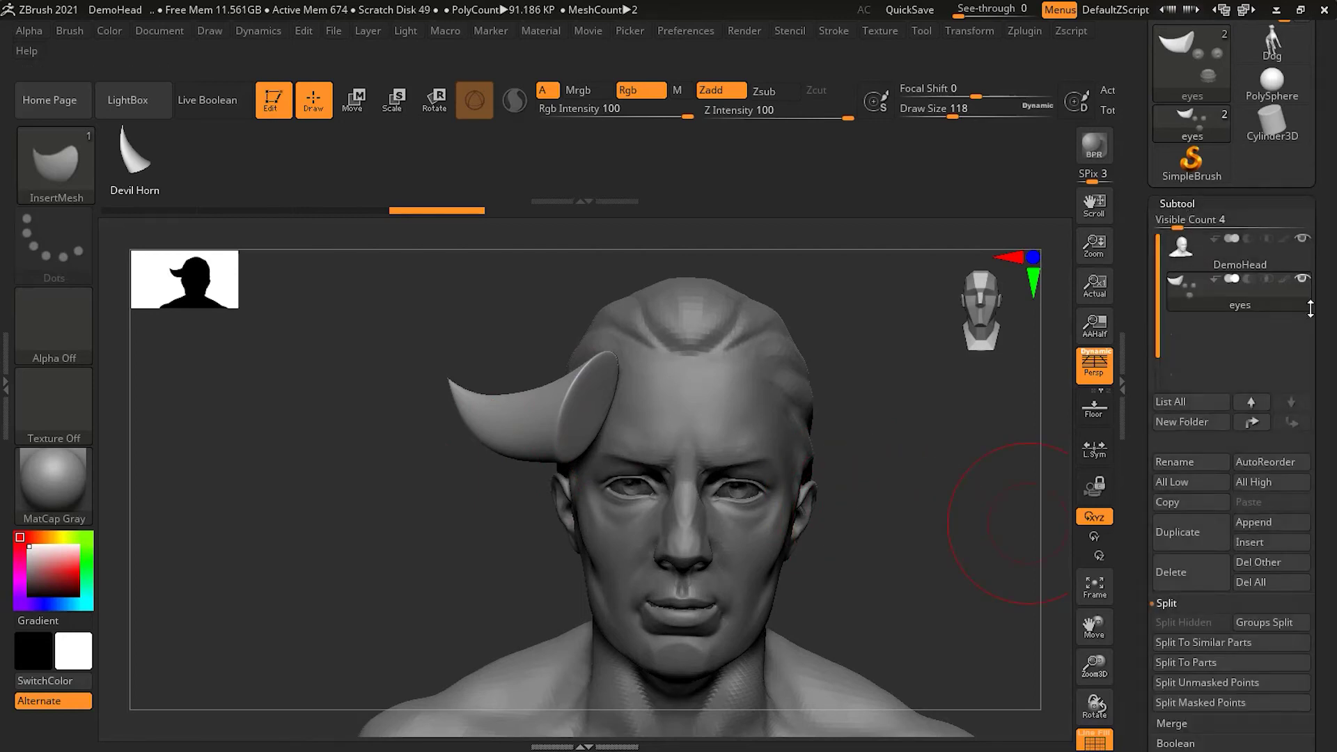
mouse_move(1294, 310)
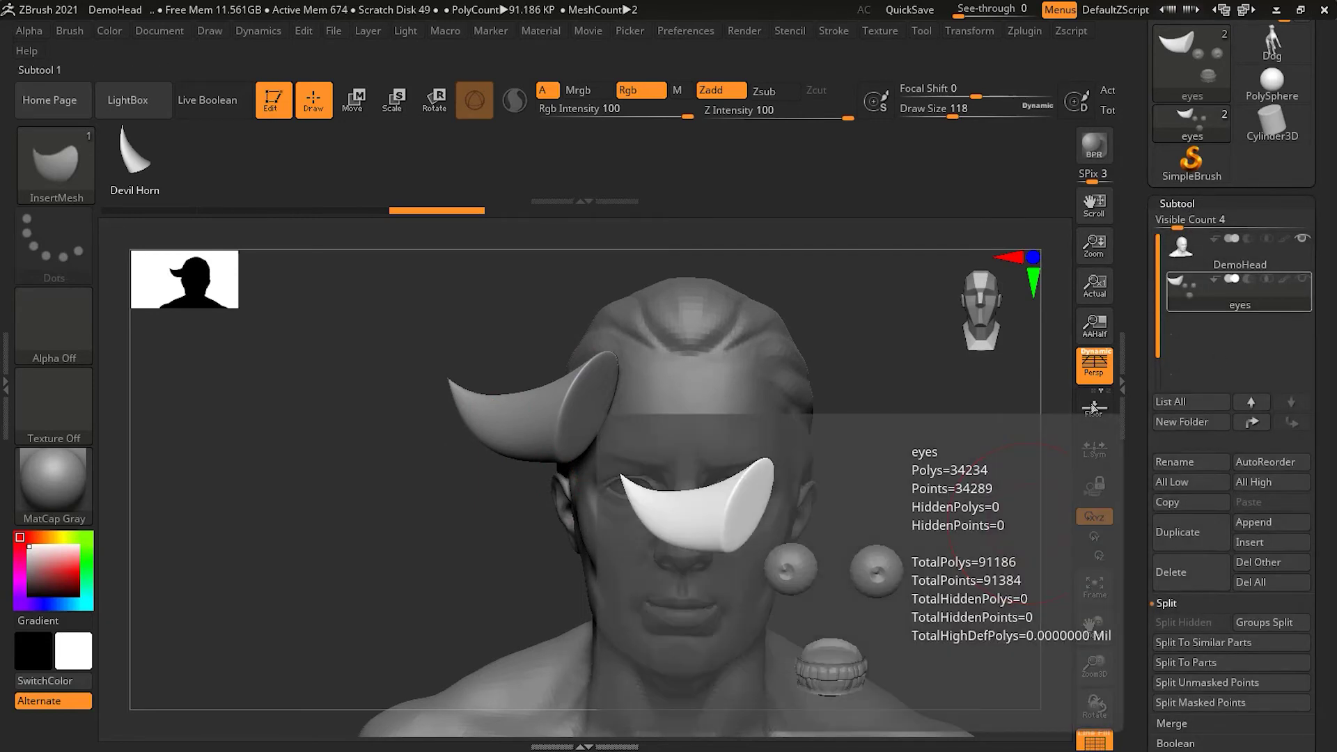
key(ctrl+z)
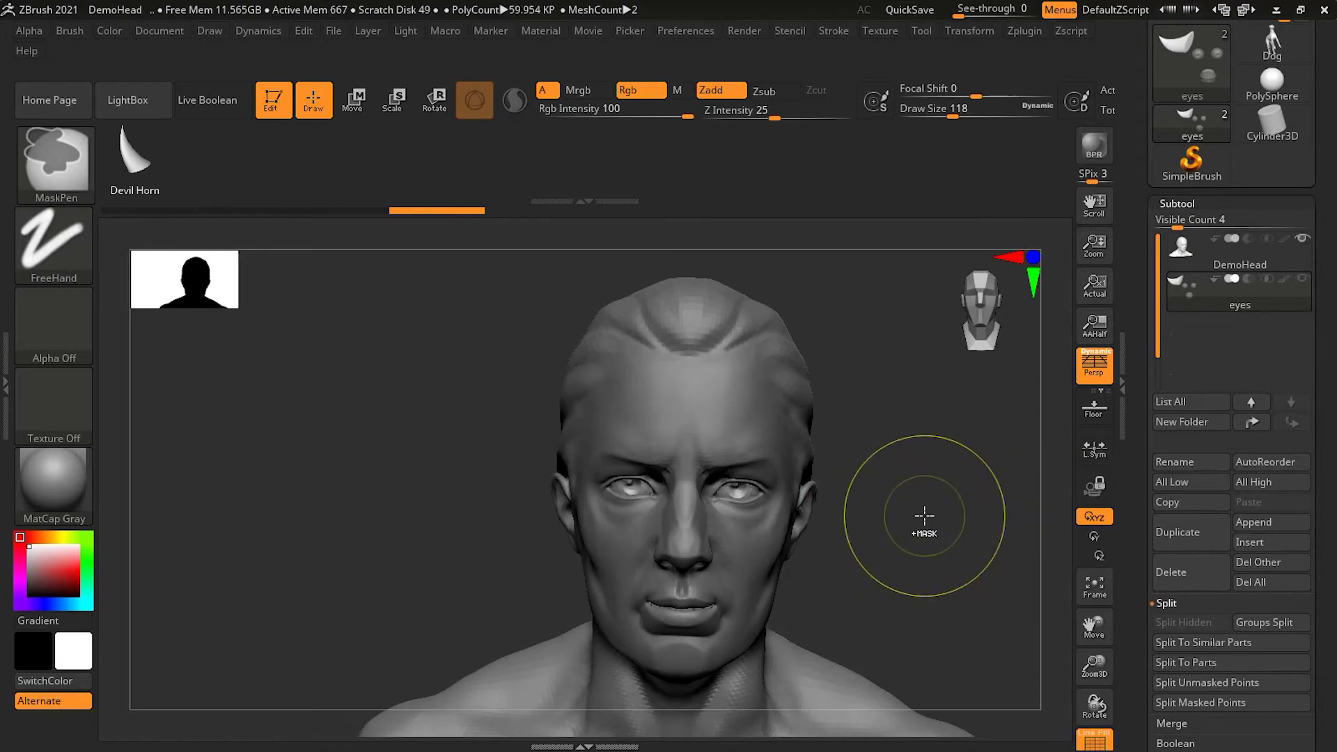
Face the head from the front and append a Cone3D as a new subtool
mouse_move(943, 540)
mouse_down()
mouse_move(946, 516)
mouse_move(814, 494)
mouse_up()
drag(905, 489, 904, 470)
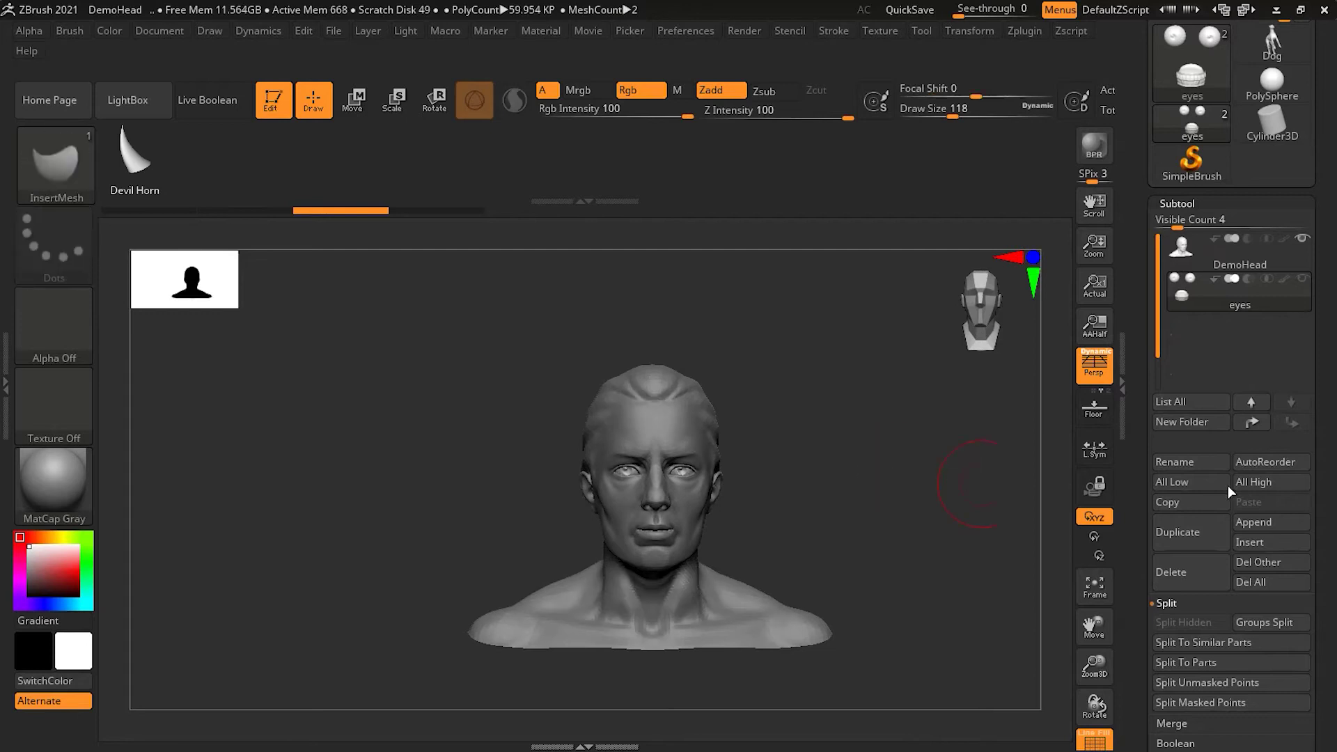
click(1271, 522)
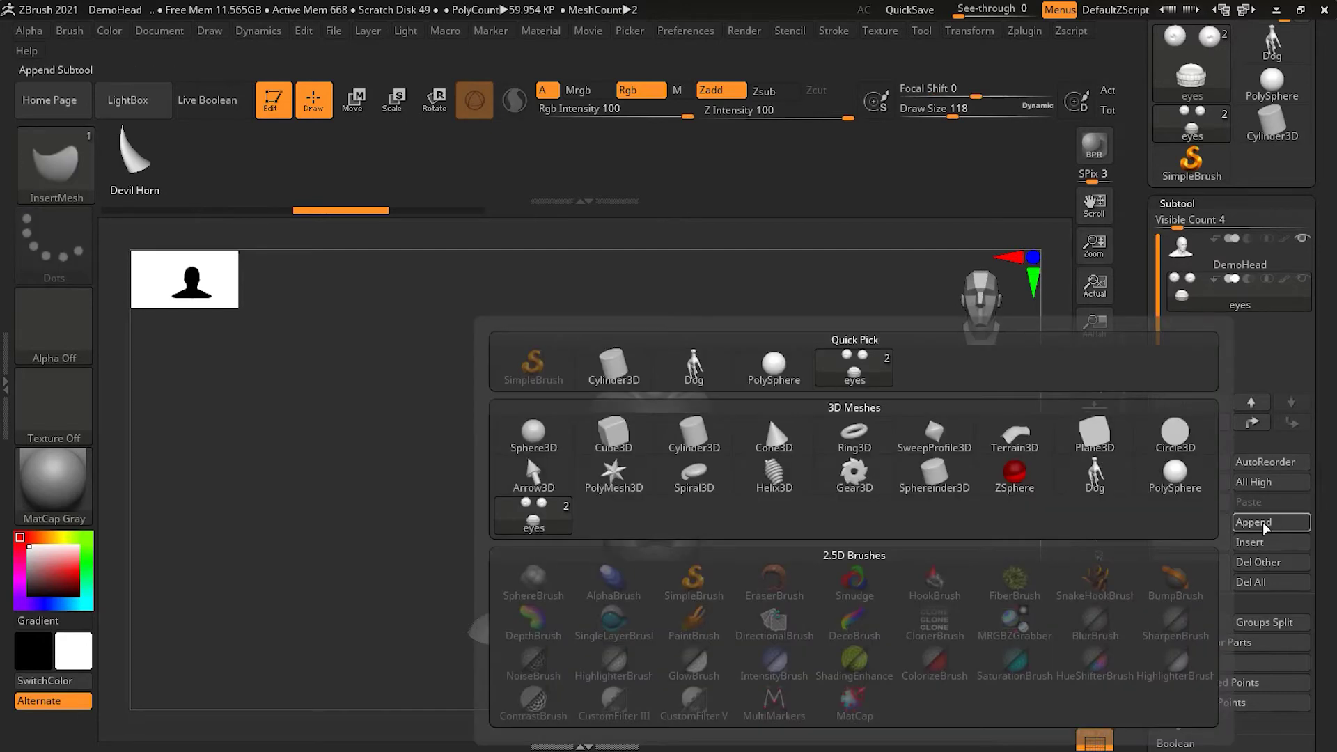
click(784, 440)
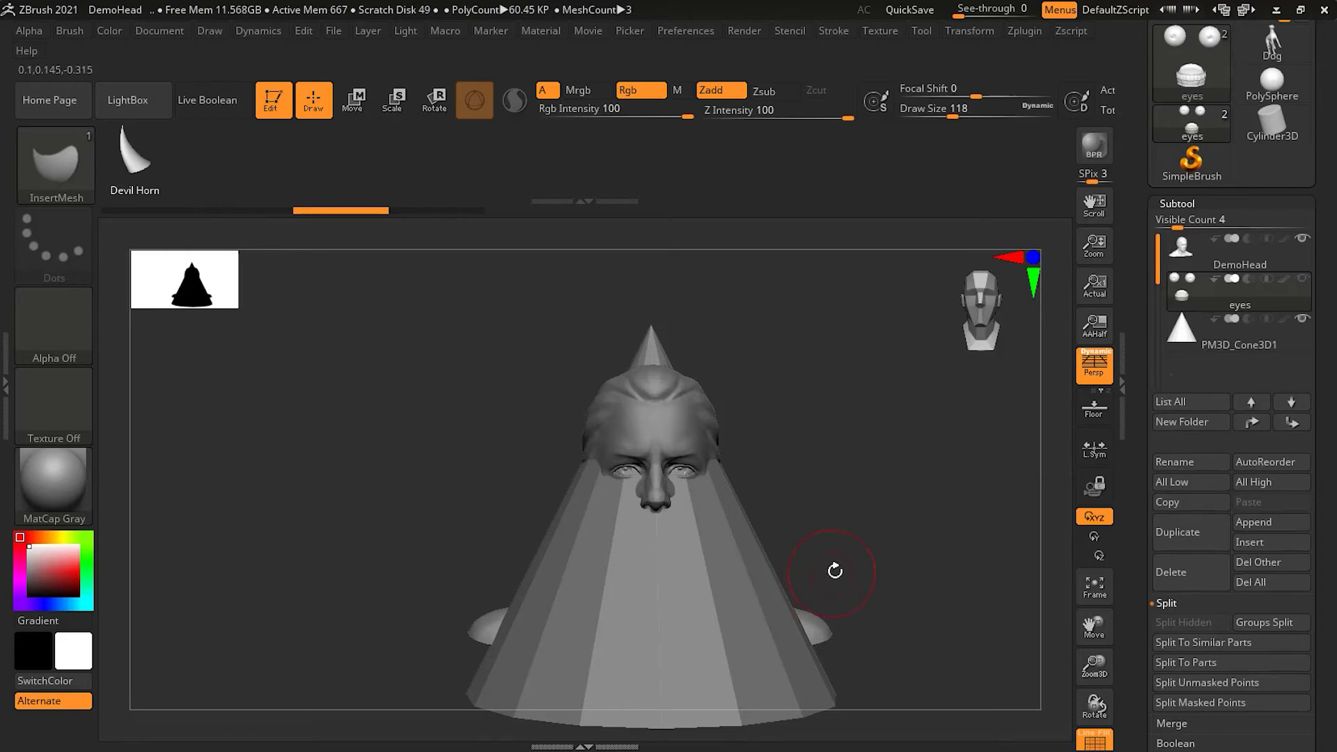
Hide the DemoHead and eyes subtools, select the PM3D_Cone3D1 subtool, and subdivide it until smooth
alt+drag(893, 546, 840, 551)
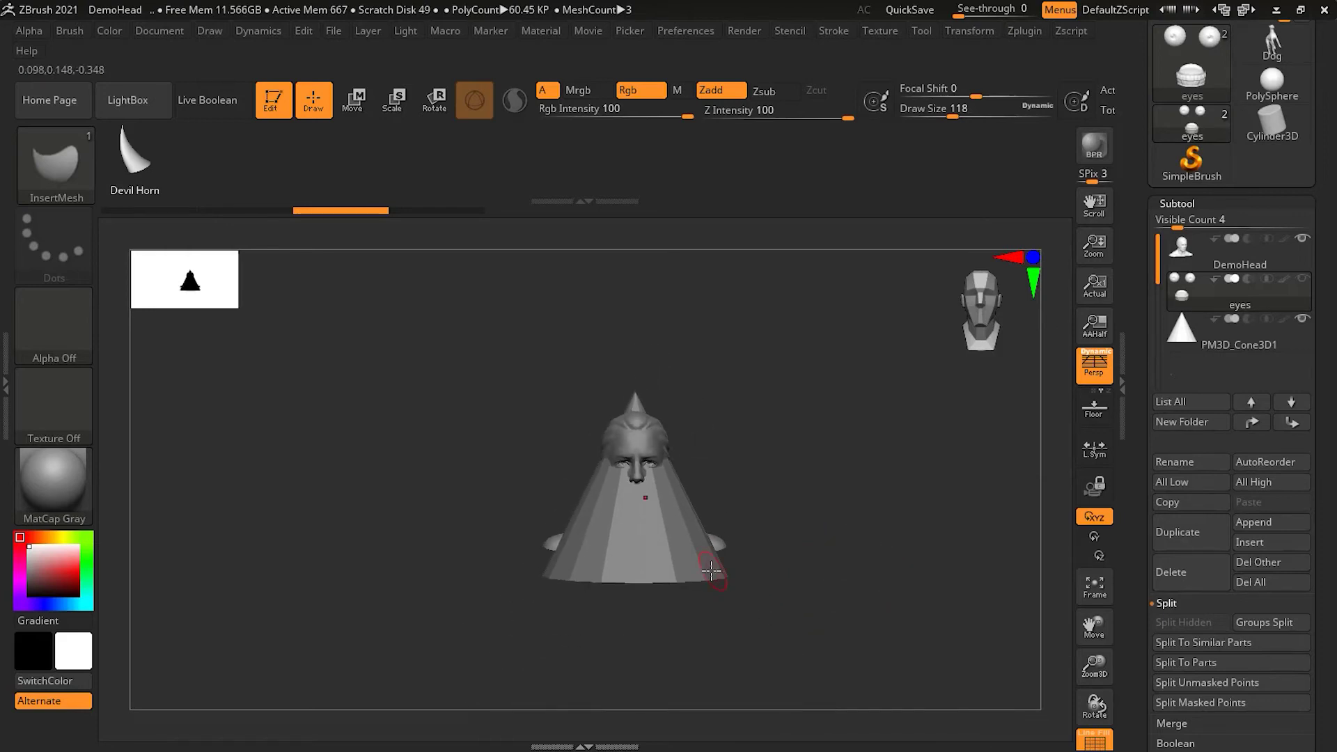
click(1302, 239)
click(1269, 343)
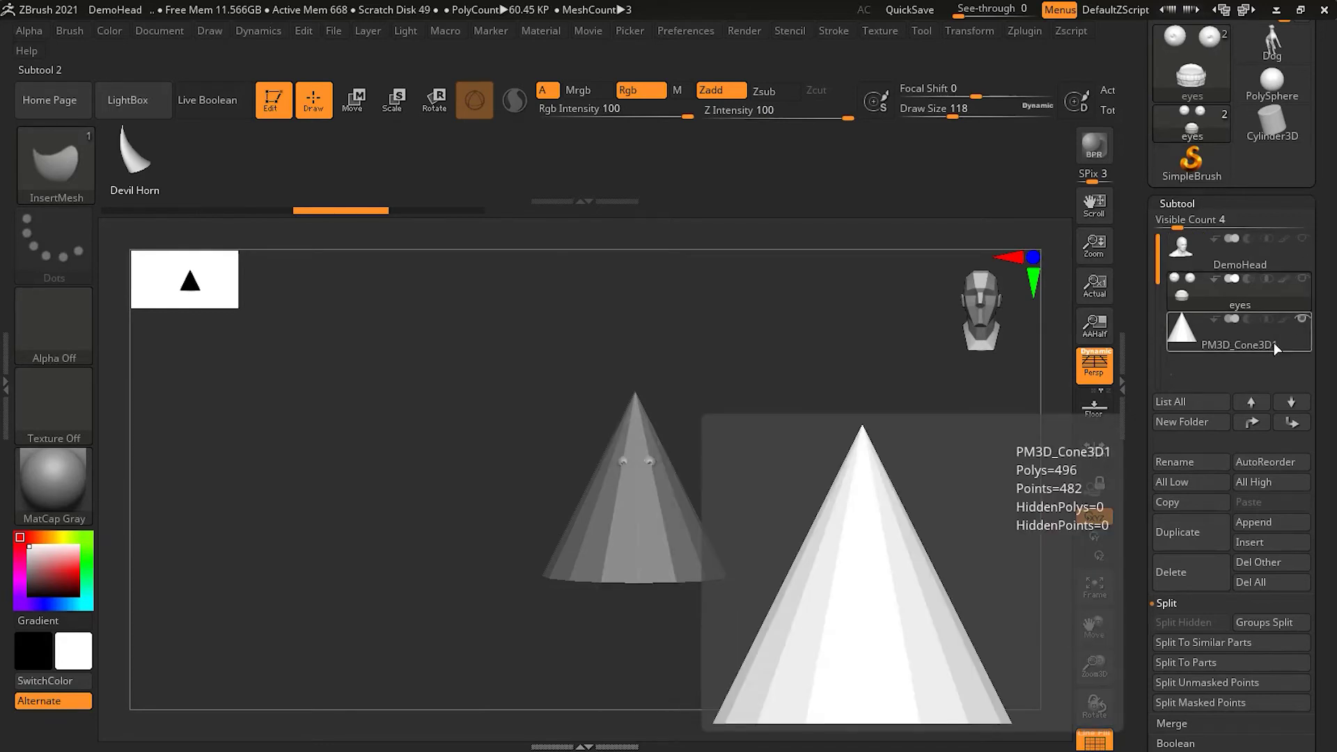
click(1302, 318)
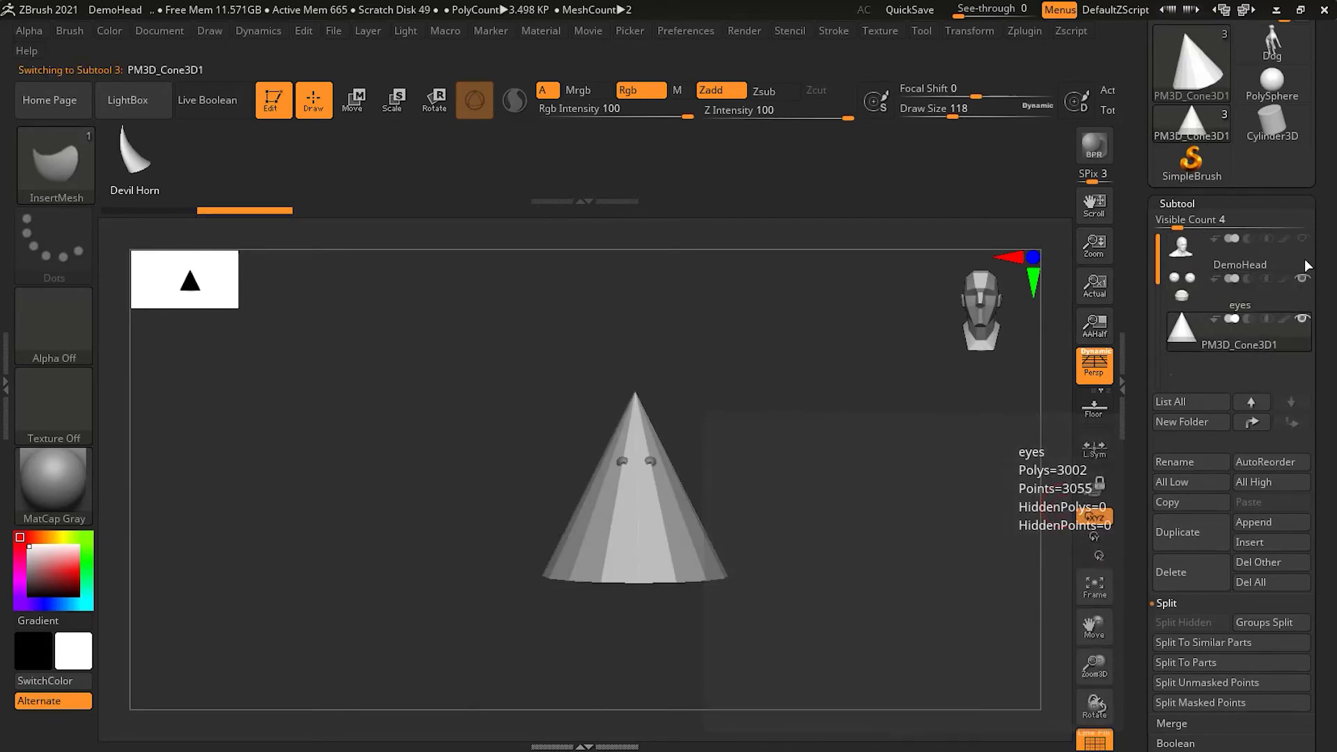
click(1303, 239)
click(1304, 291)
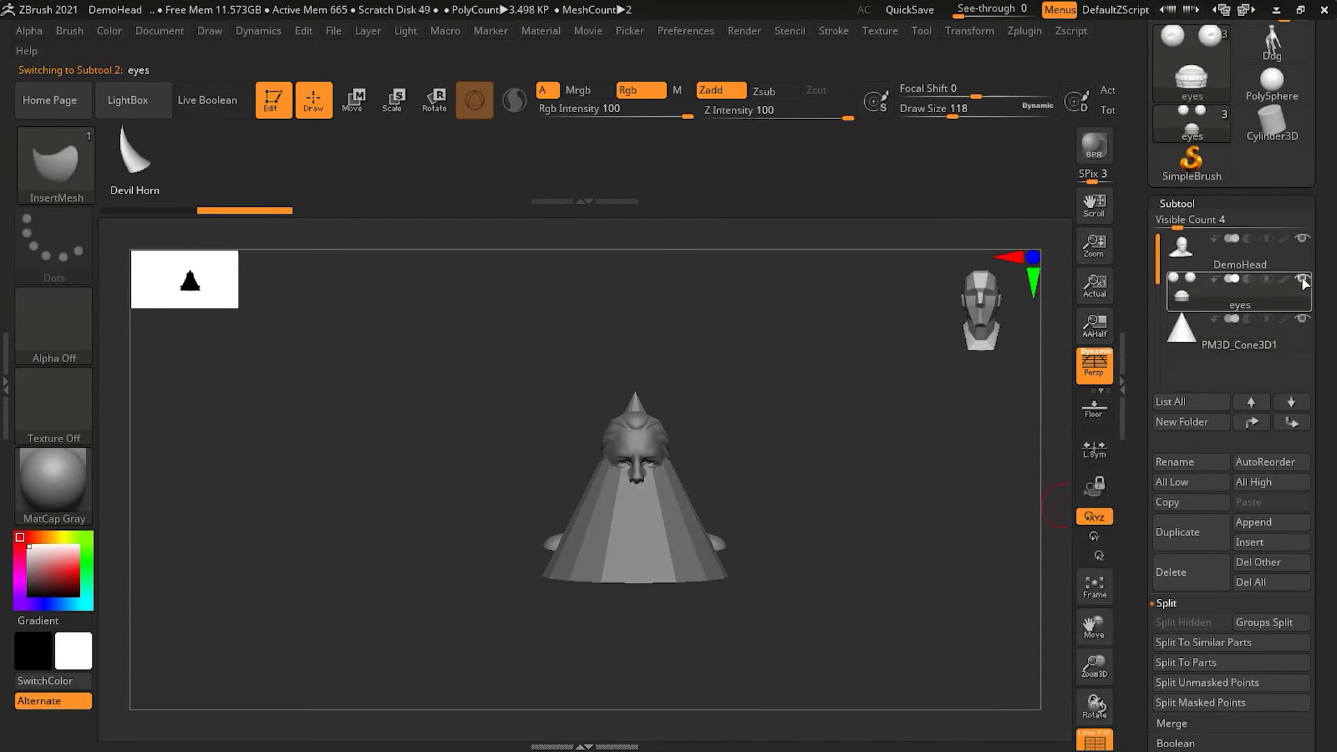
click(1299, 343)
key(ctrl)
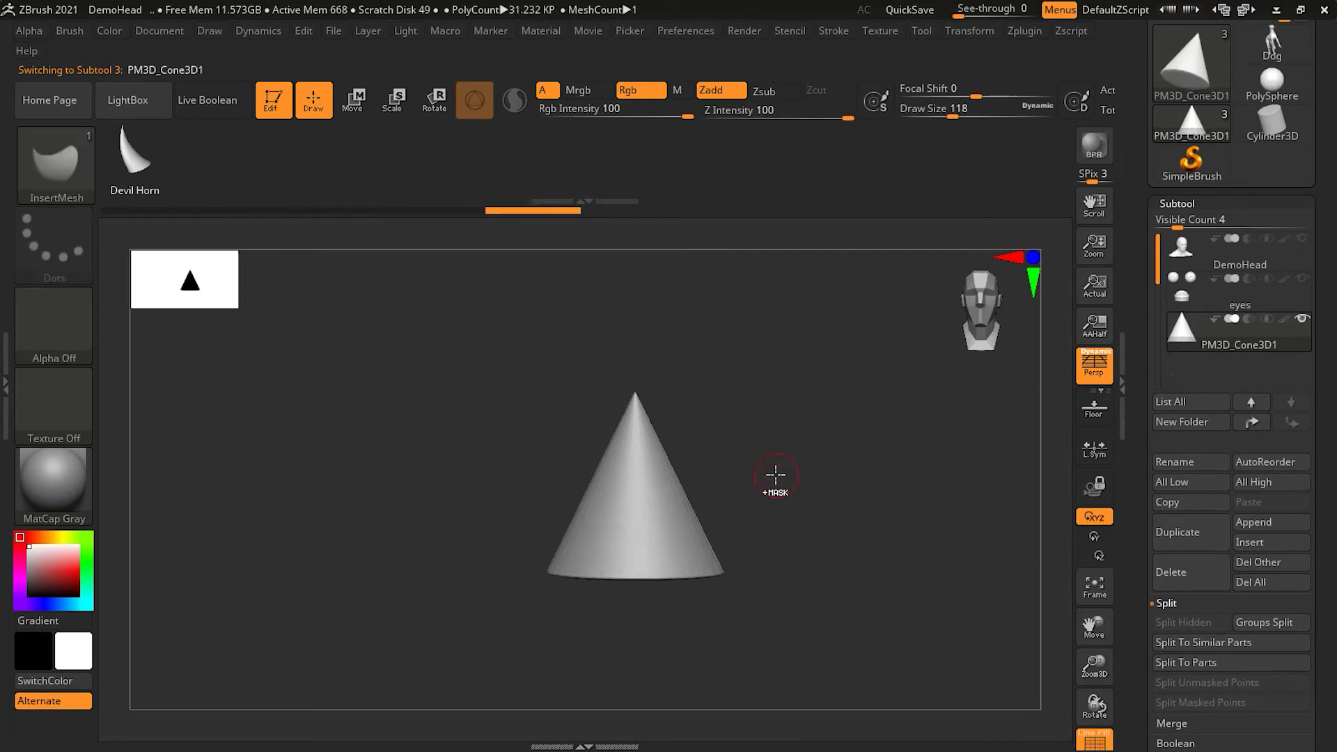
Bend the cone into a curved horn using the Move brush with a draw size of 338
key(b)
key(m)
key(v)
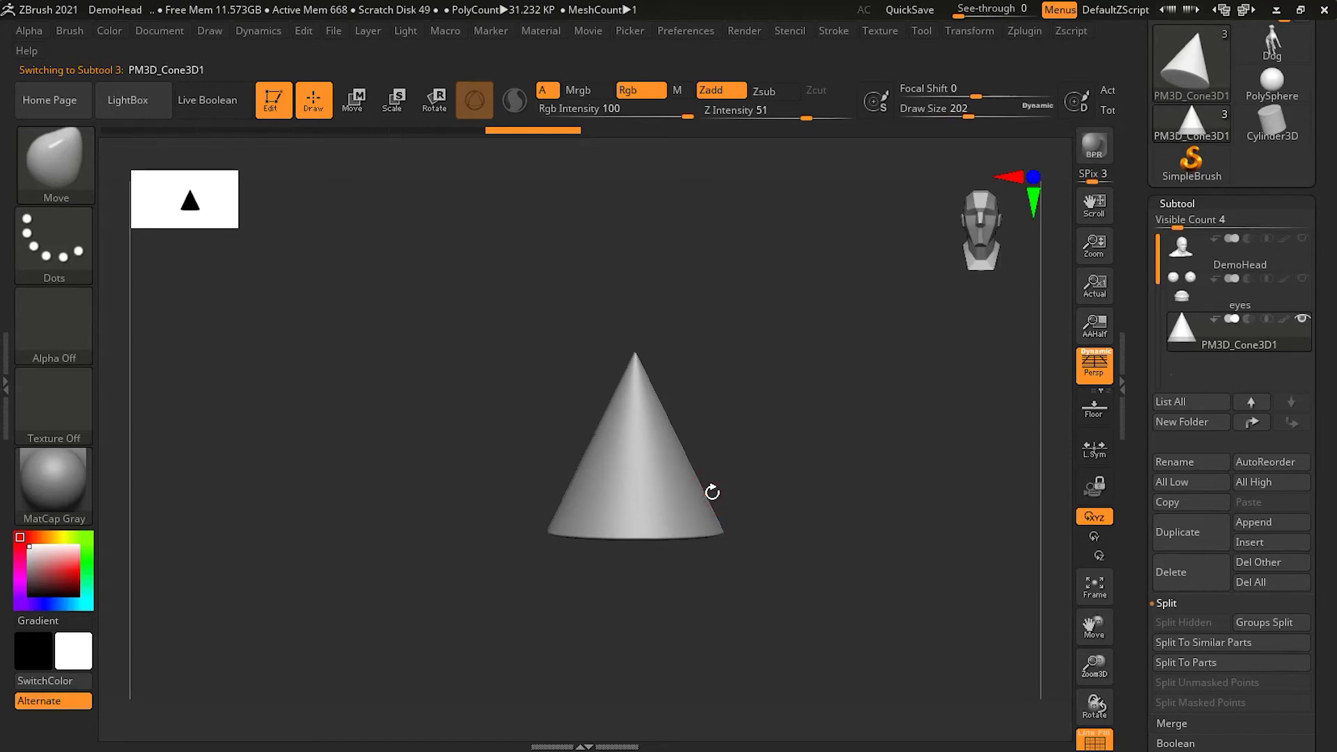
drag(992, 113, 1074, 110)
double_click(1037, 106)
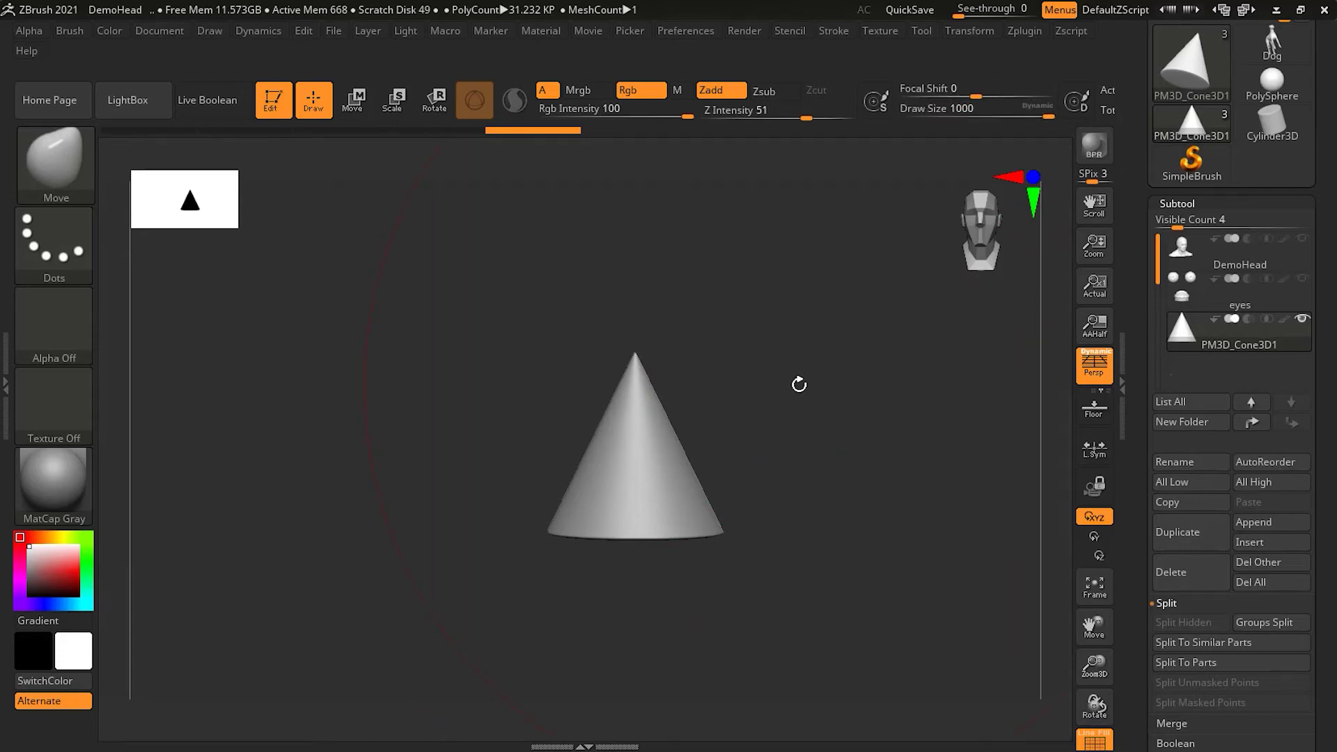
drag(1045, 119, 1042, 119)
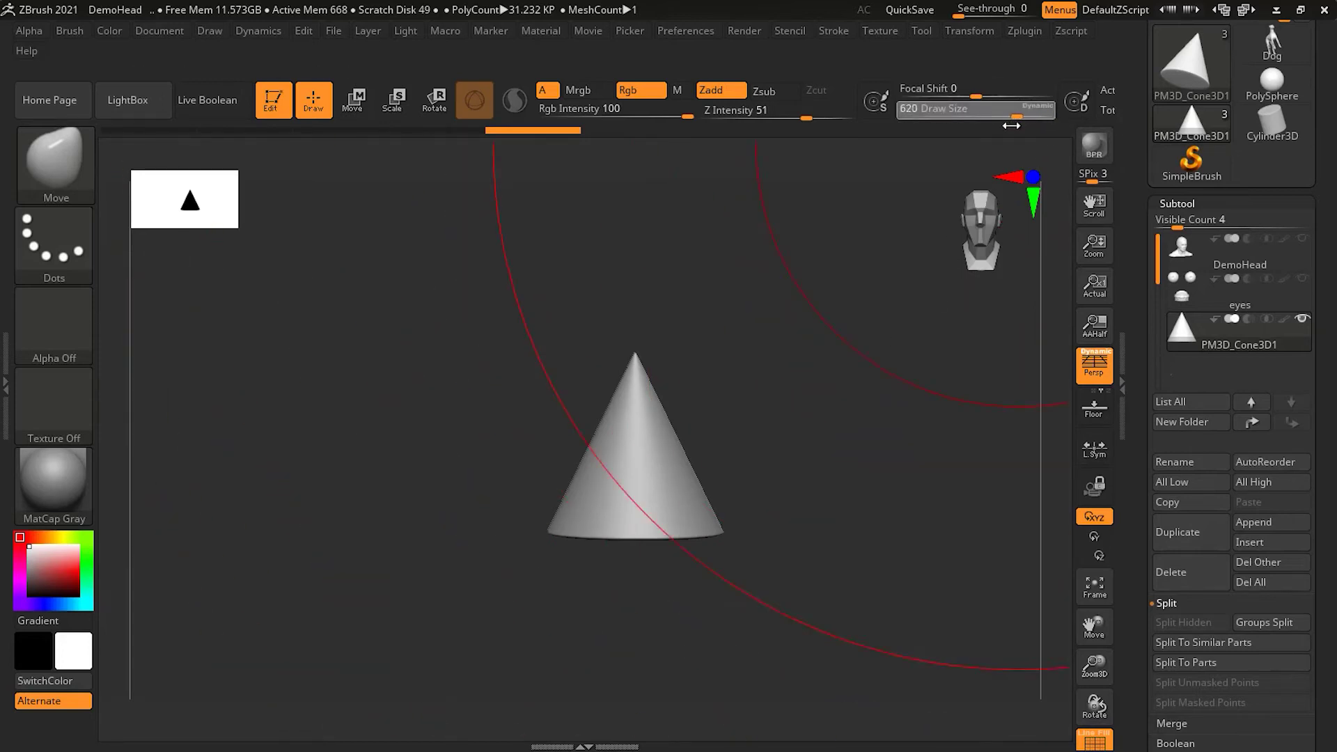
drag(982, 129, 992, 129)
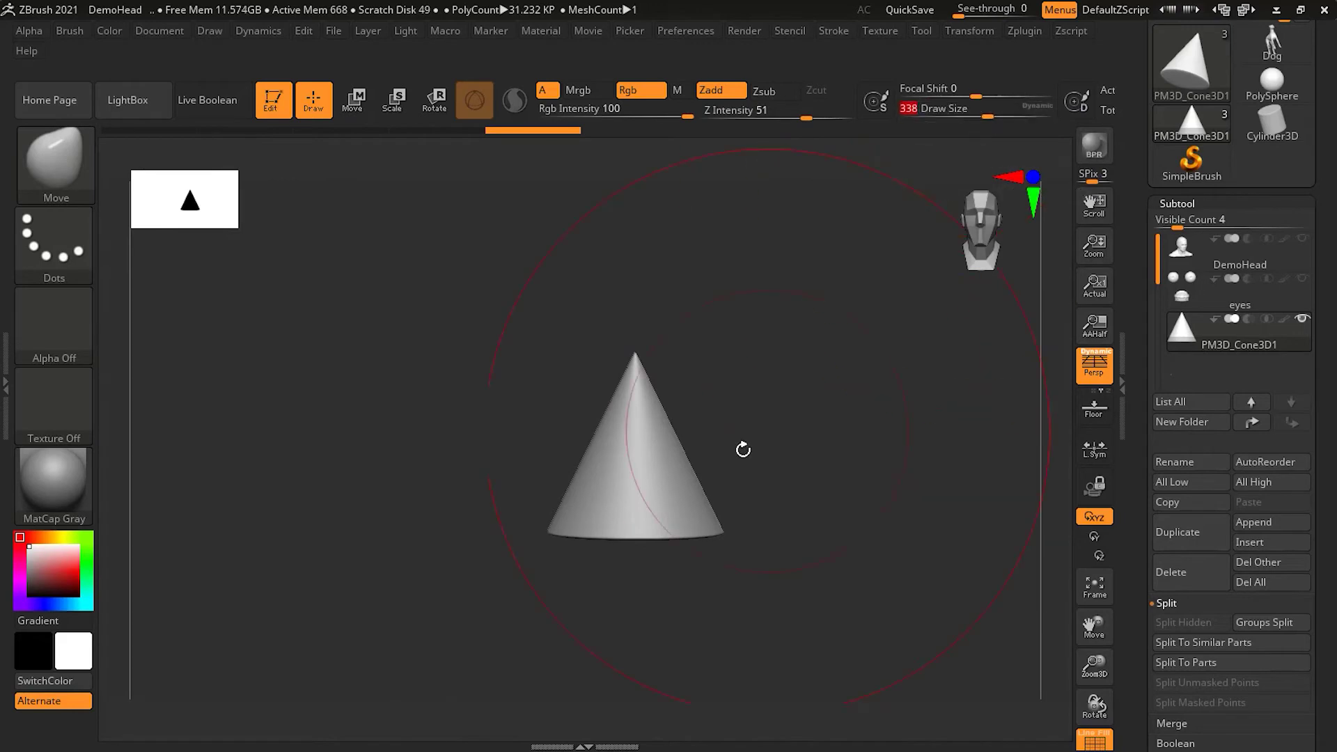
drag(681, 449, 412, 467)
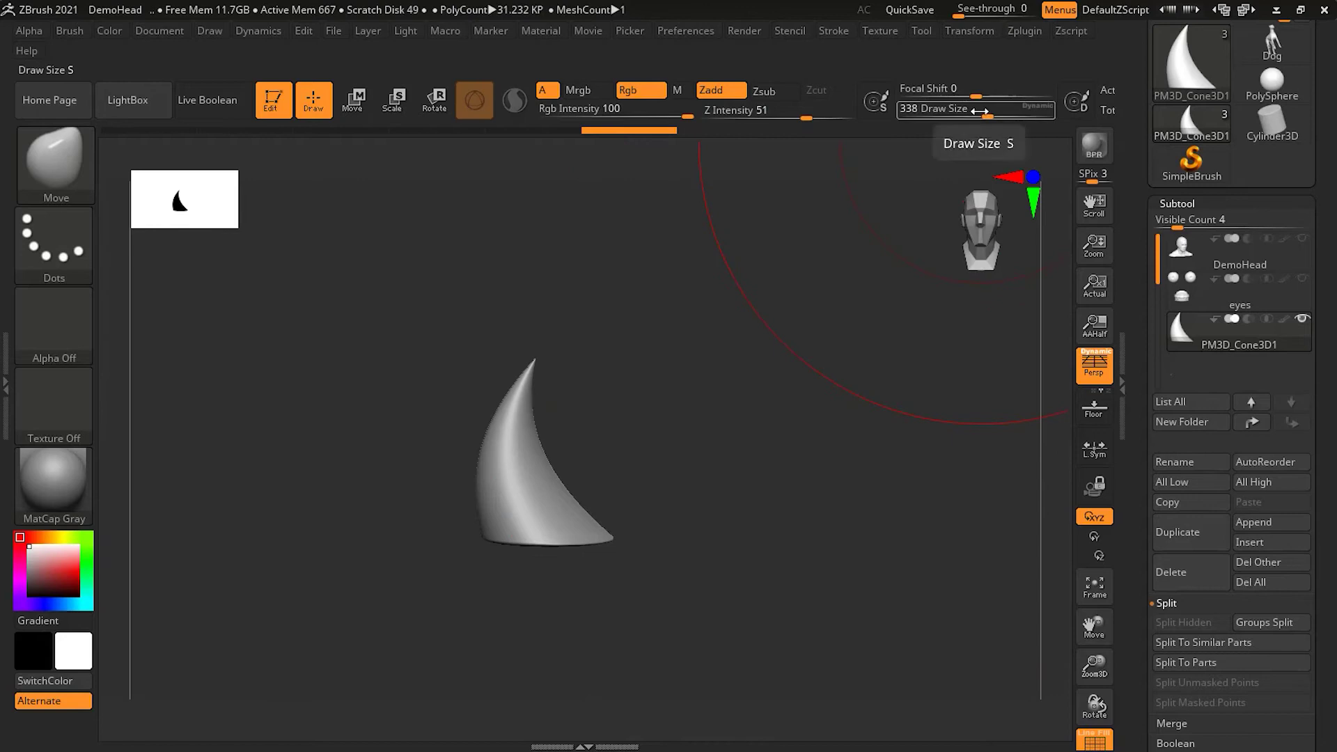
Turn the horn to a raised rear-side view, showing DemoHead only as an orientation reference and hiding it again
drag(988, 116, 938, 117)
click(1301, 239)
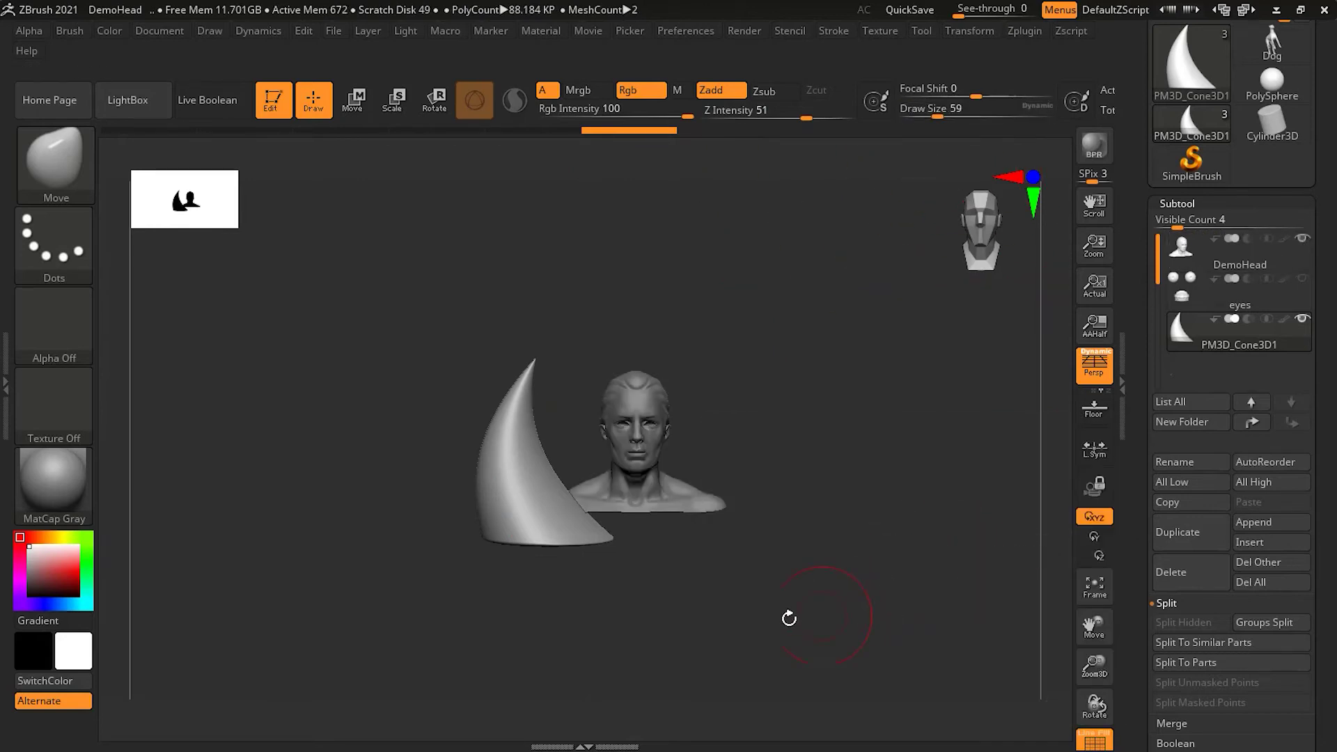
mouse_move(618, 618)
mouse_down()
mouse_move(687, 627)
mouse_move(687, 662)
mouse_move(722, 662)
mouse_move(671, 627)
mouse_move(618, 645)
mouse_move(705, 679)
mouse_move(603, 325)
mouse_move(550, 378)
mouse_move(523, 449)
mouse_move(447, 367)
mouse_move(468, 449)
mouse_move(905, 451)
mouse_move(927, 408)
mouse_move(905, 419)
mouse_move(954, 415)
mouse_move(940, 322)
mouse_move(913, 299)
mouse_up()
key(shift)
drag(872, 381, 875, 327)
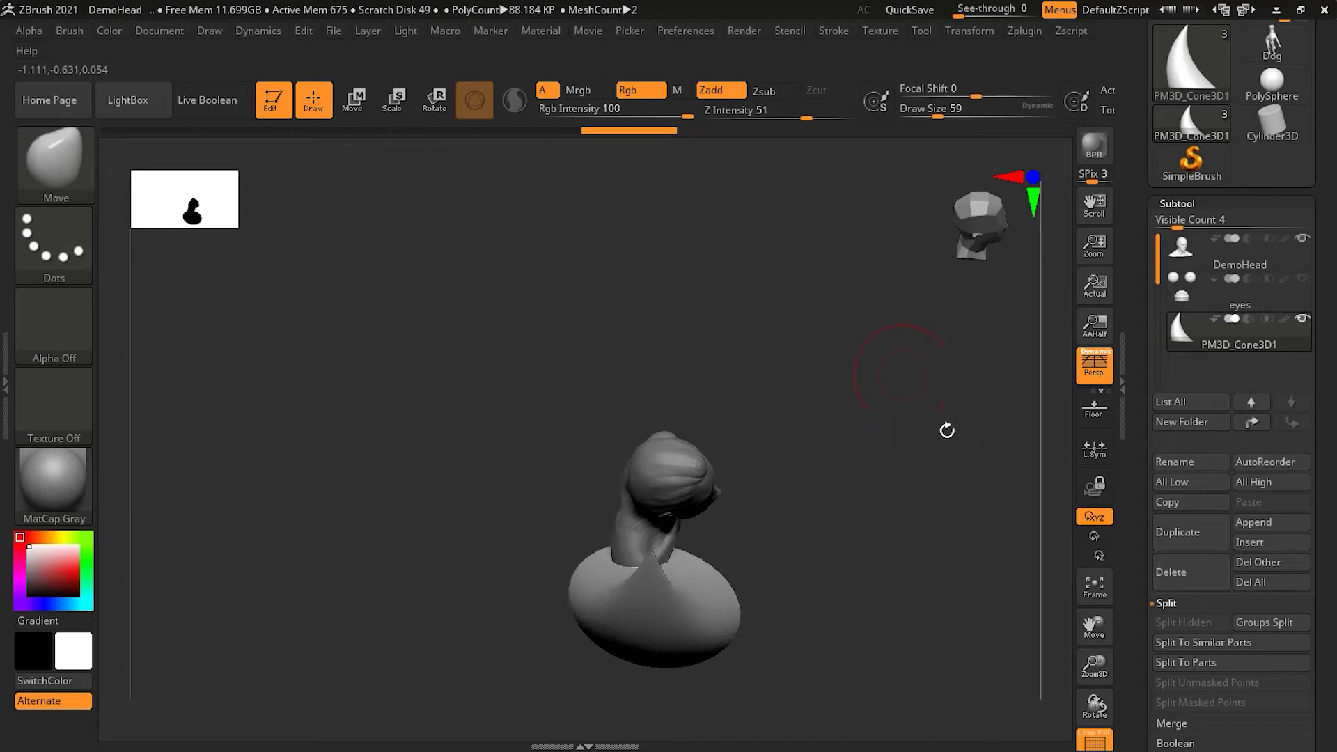
key(shift)
mouse_move(938, 438)
shift+mouse_down()
mouse_move(933, 412)
mouse_move(905, 471)
mouse_move(839, 355)
shift+mouse_up()
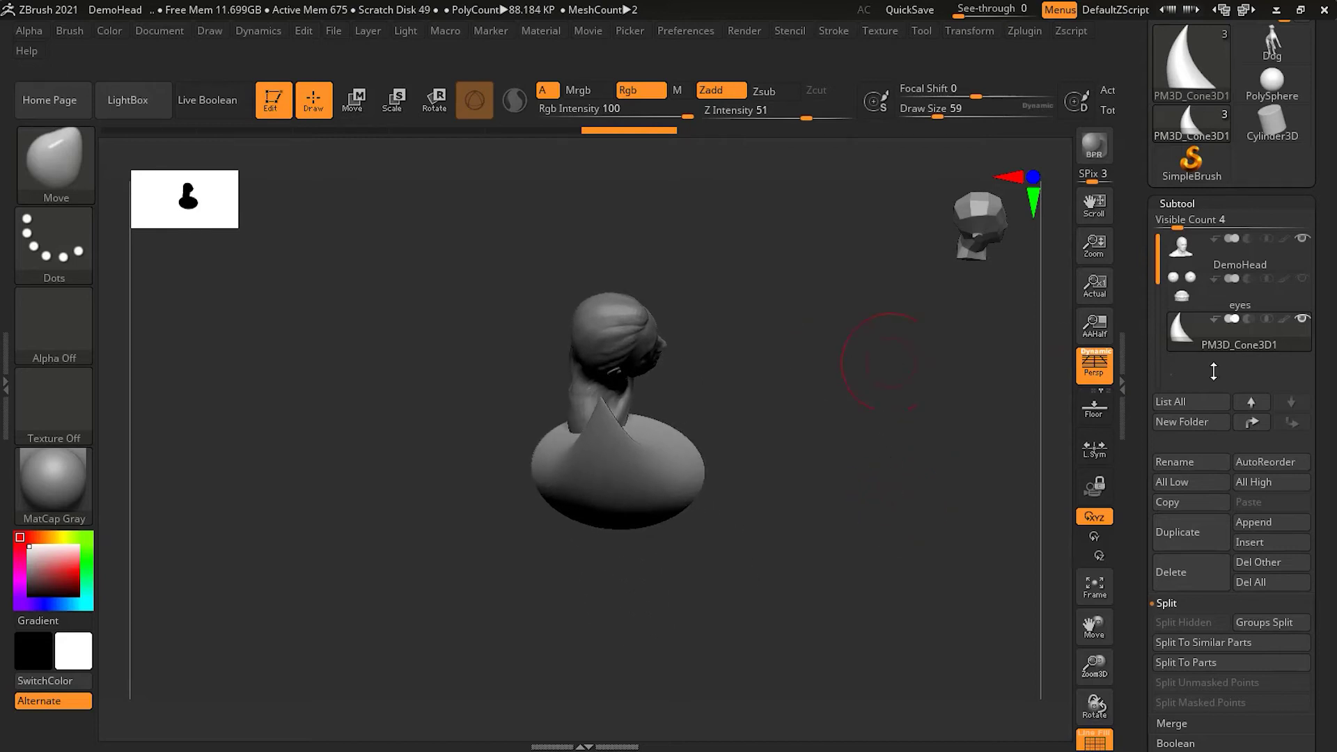
click(1300, 237)
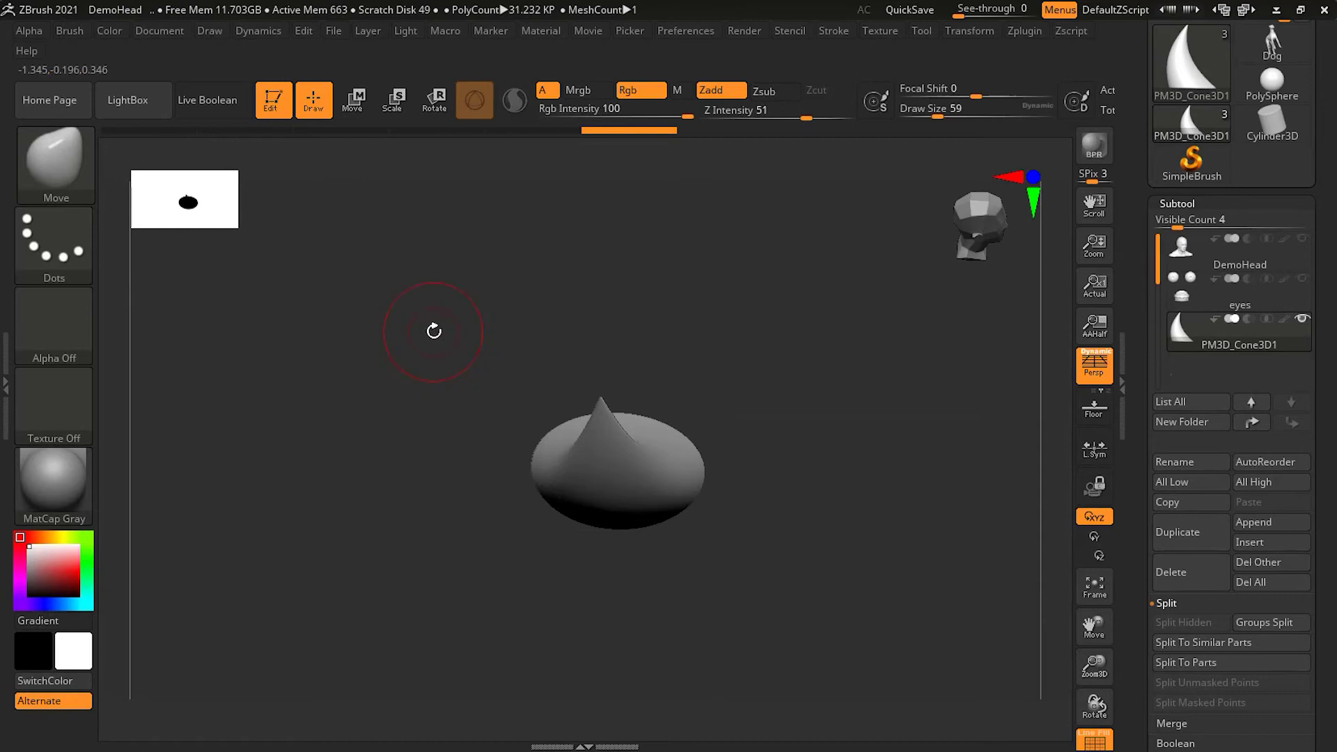
Choose the InsertMesh brush containing the Devil Horn and append the bent cone to it as another mesh
click(53, 161)
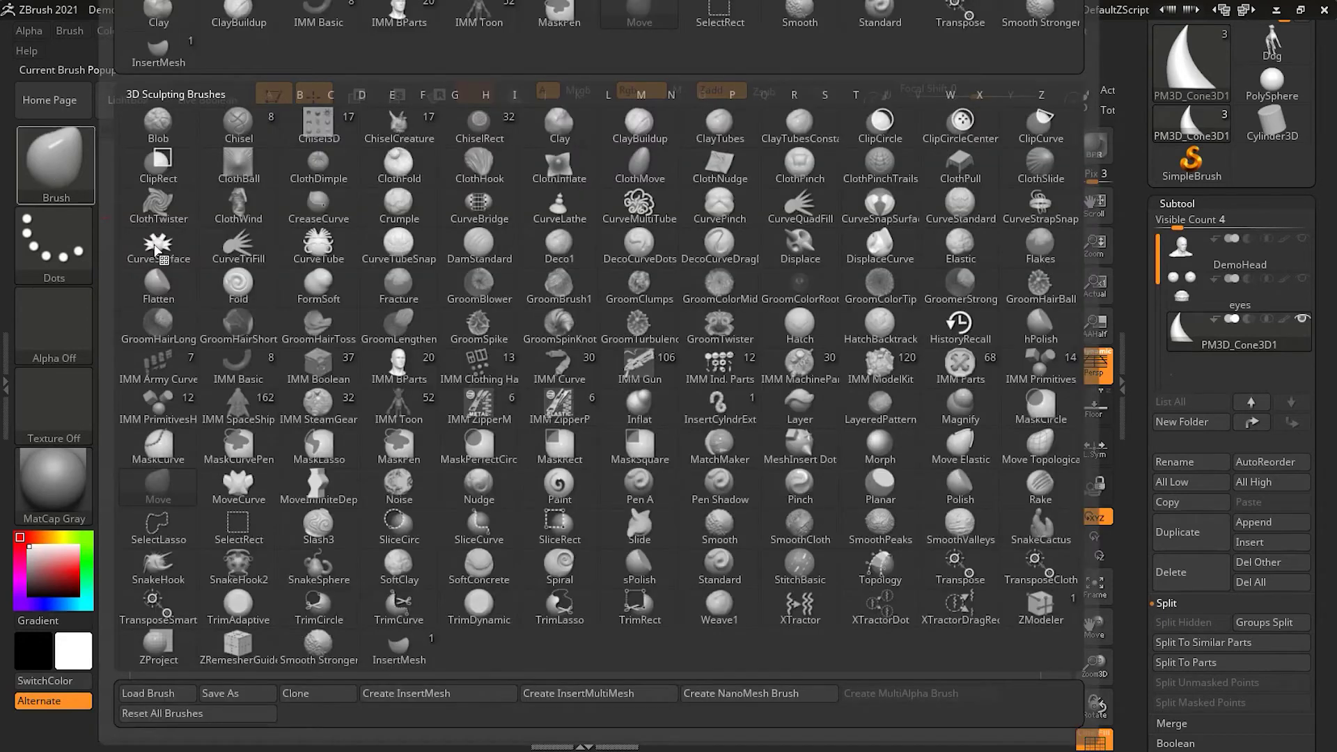
click(397, 650)
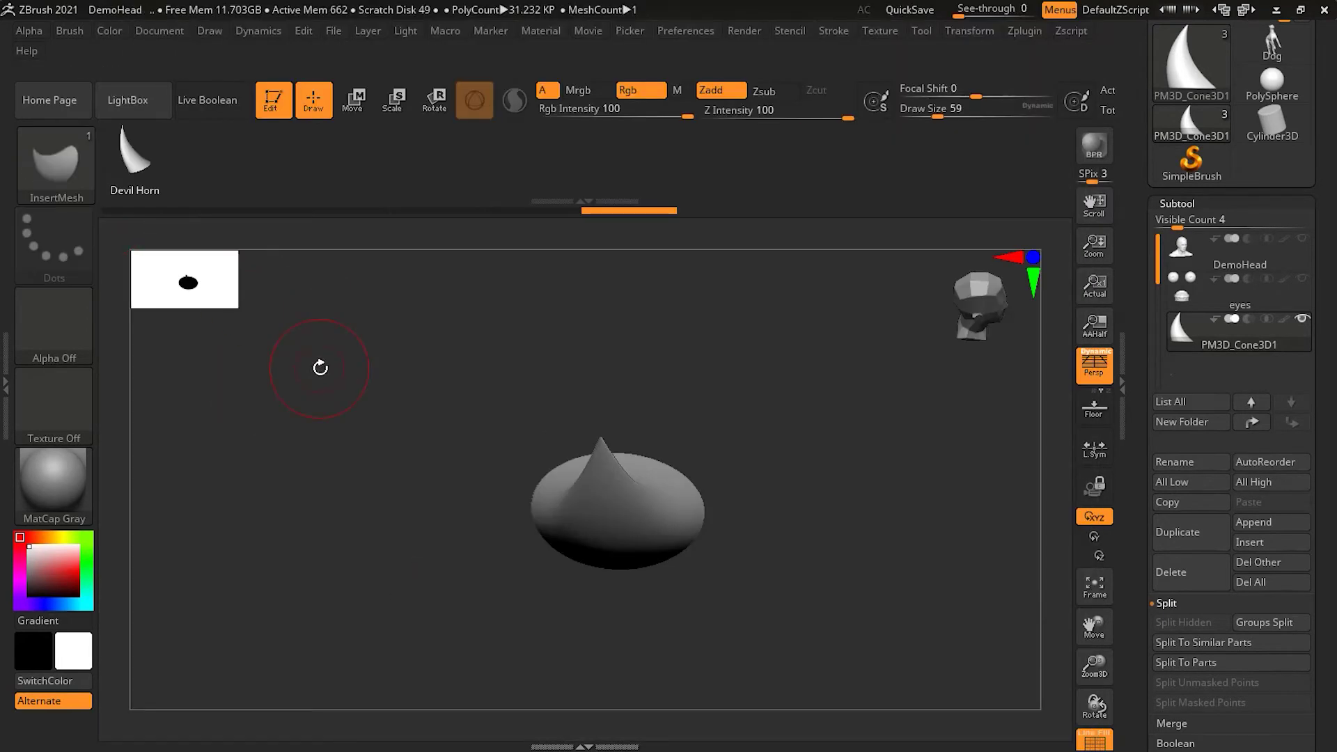
click(64, 32)
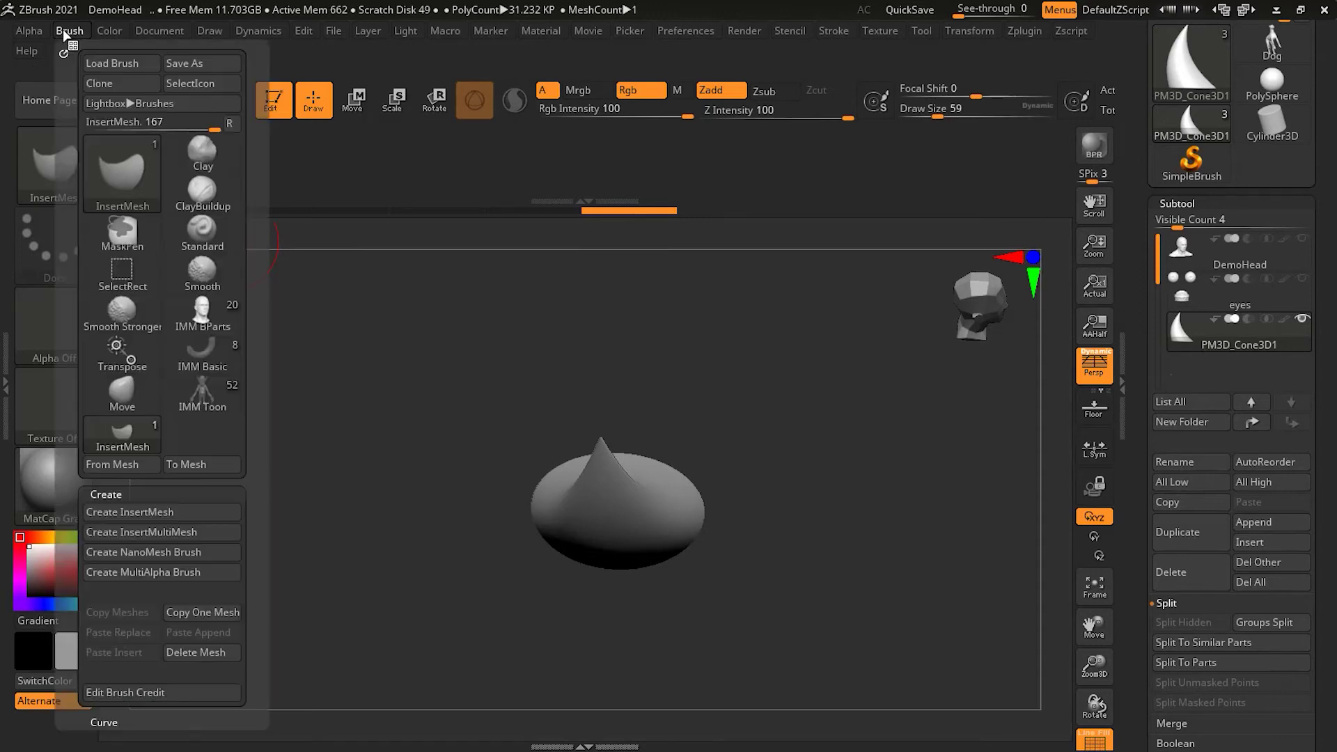
click(209, 514)
click(634, 271)
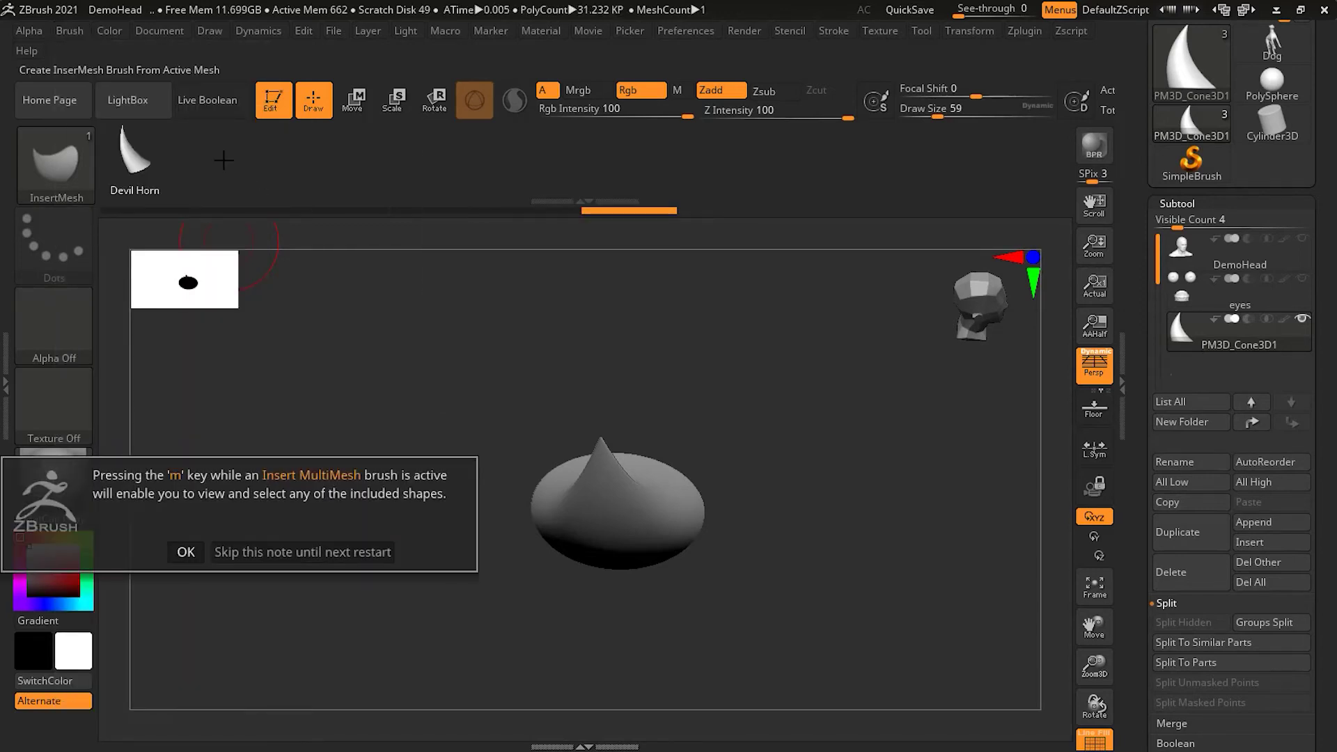
click(188, 552)
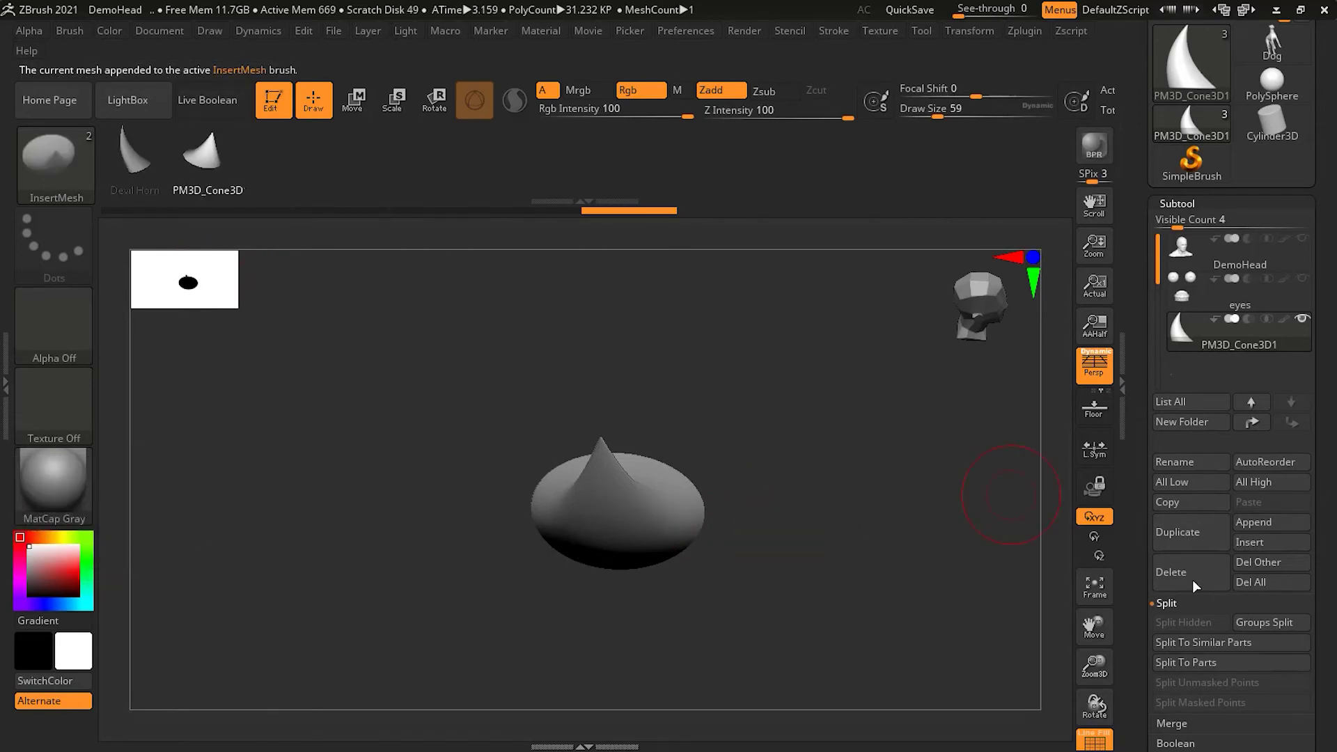
Delete the bent cone subtool permanently, turn on the DemoHead subtool's visibility, and frame the head closely
click(1212, 588)
click(1037, 617)
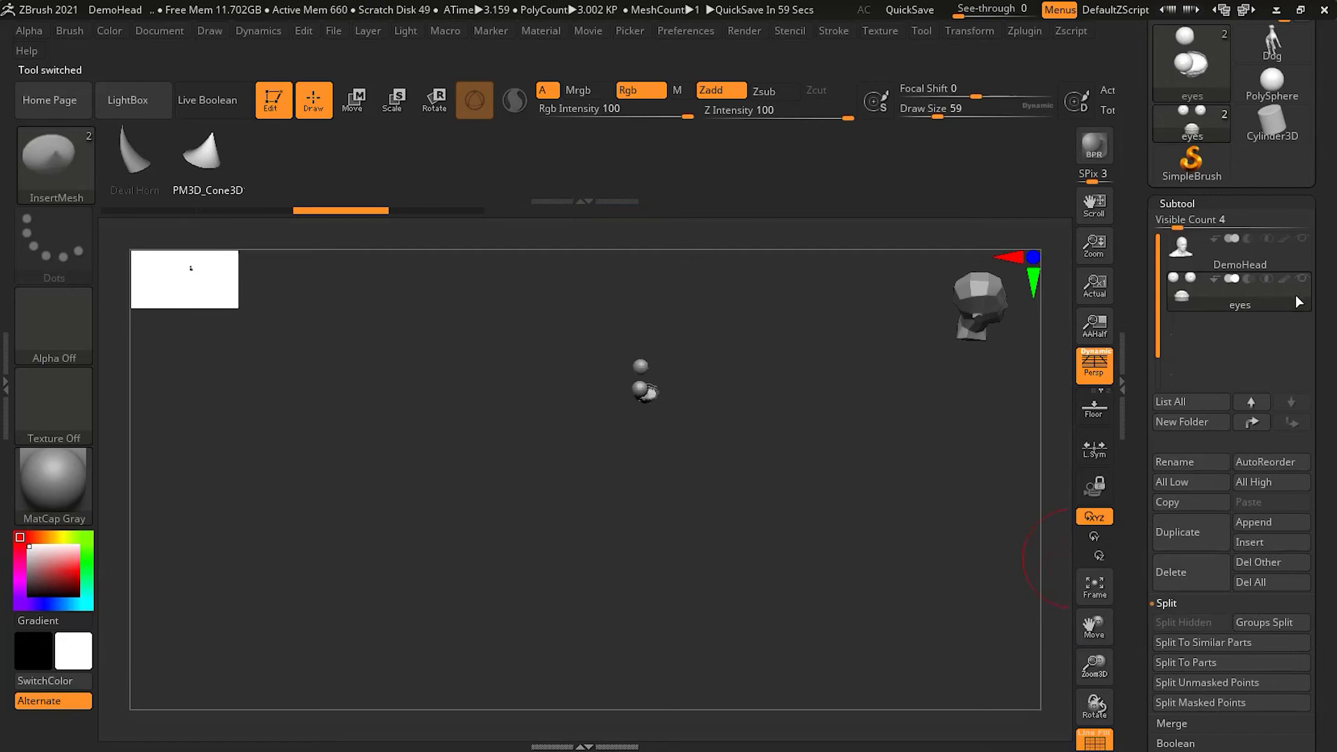
click(1301, 238)
mouse_move(798, 571)
mouse_down()
mouse_move(772, 457)
mouse_move(1036, 473)
mouse_move(877, 466)
mouse_move(857, 609)
mouse_move(838, 514)
mouse_move(813, 516)
mouse_move(905, 573)
mouse_move(675, 411)
mouse_up()
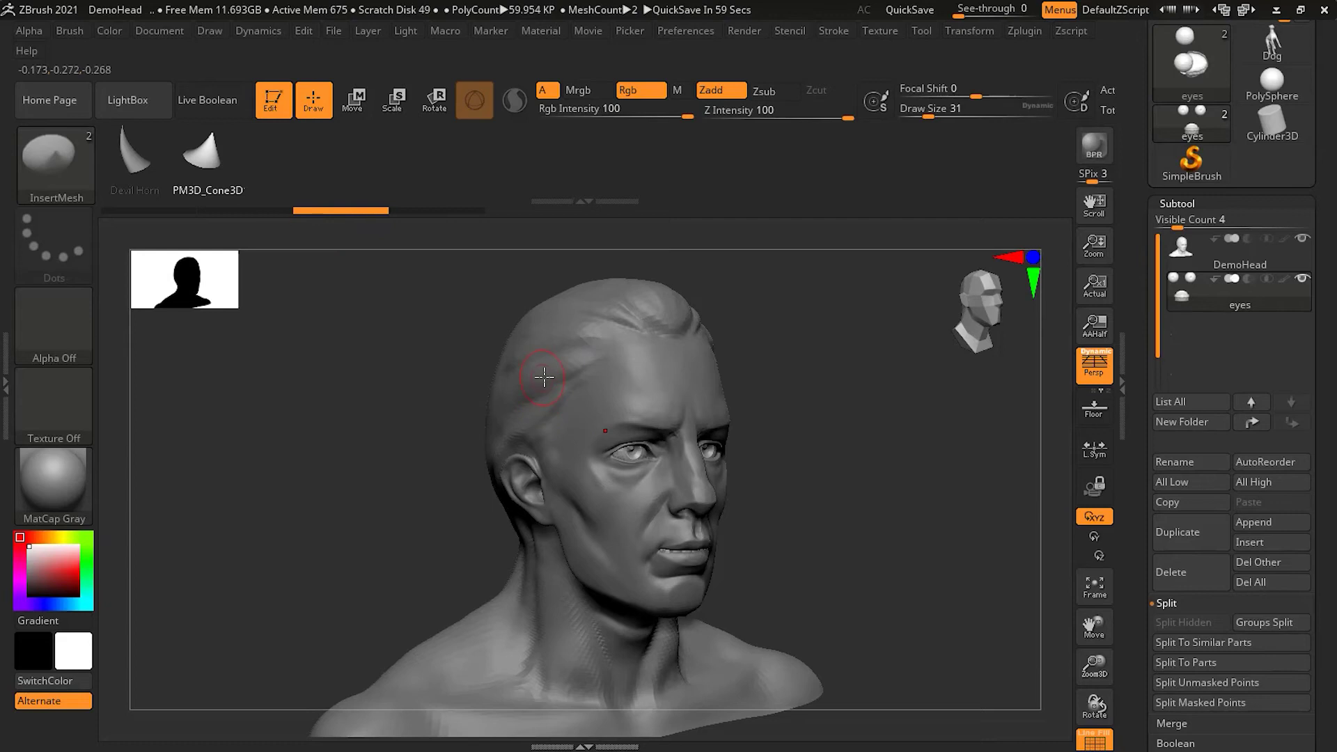
Try inserting the PM3D_Cone3D mesh twice on the side of the head, undoing each insertion
drag(557, 379, 673, 422)
drag(868, 439, 928, 458)
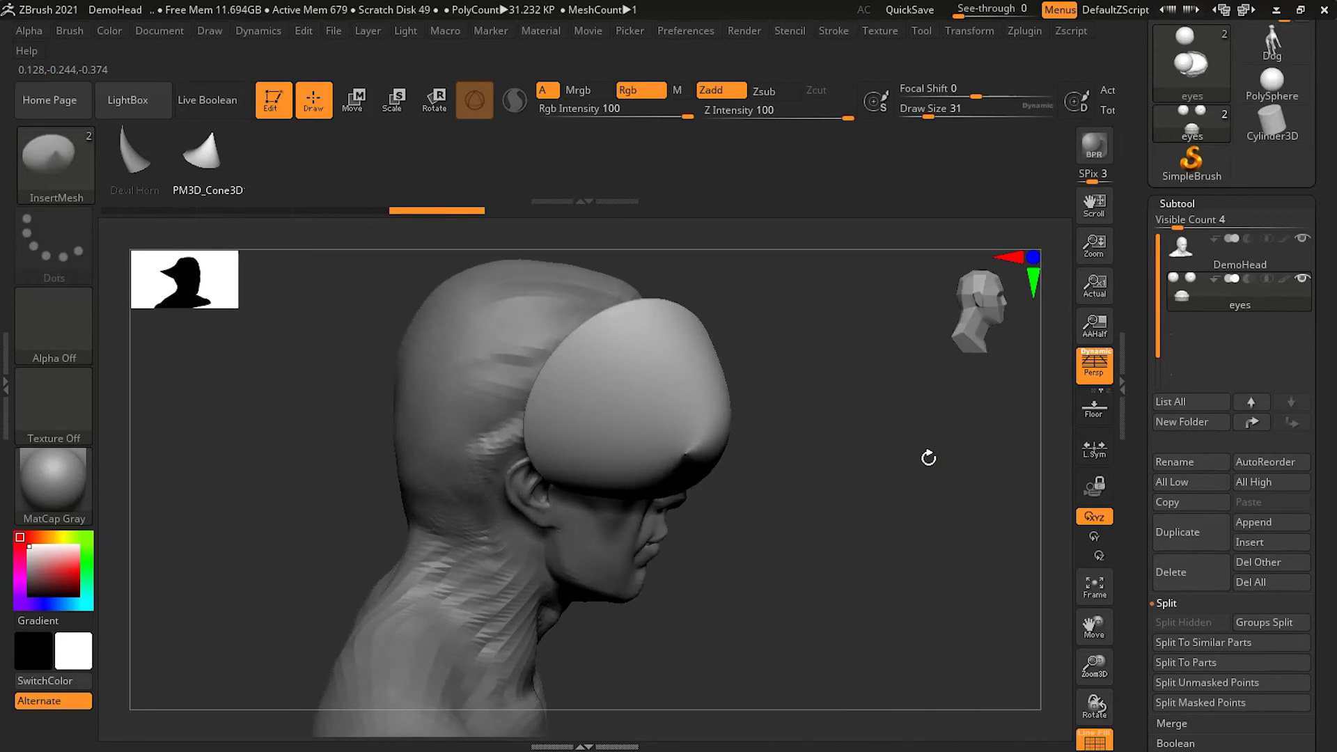
key(ctrl+z)
drag(482, 353, 450, 436)
drag(812, 469, 761, 463)
key(ctrl+z)
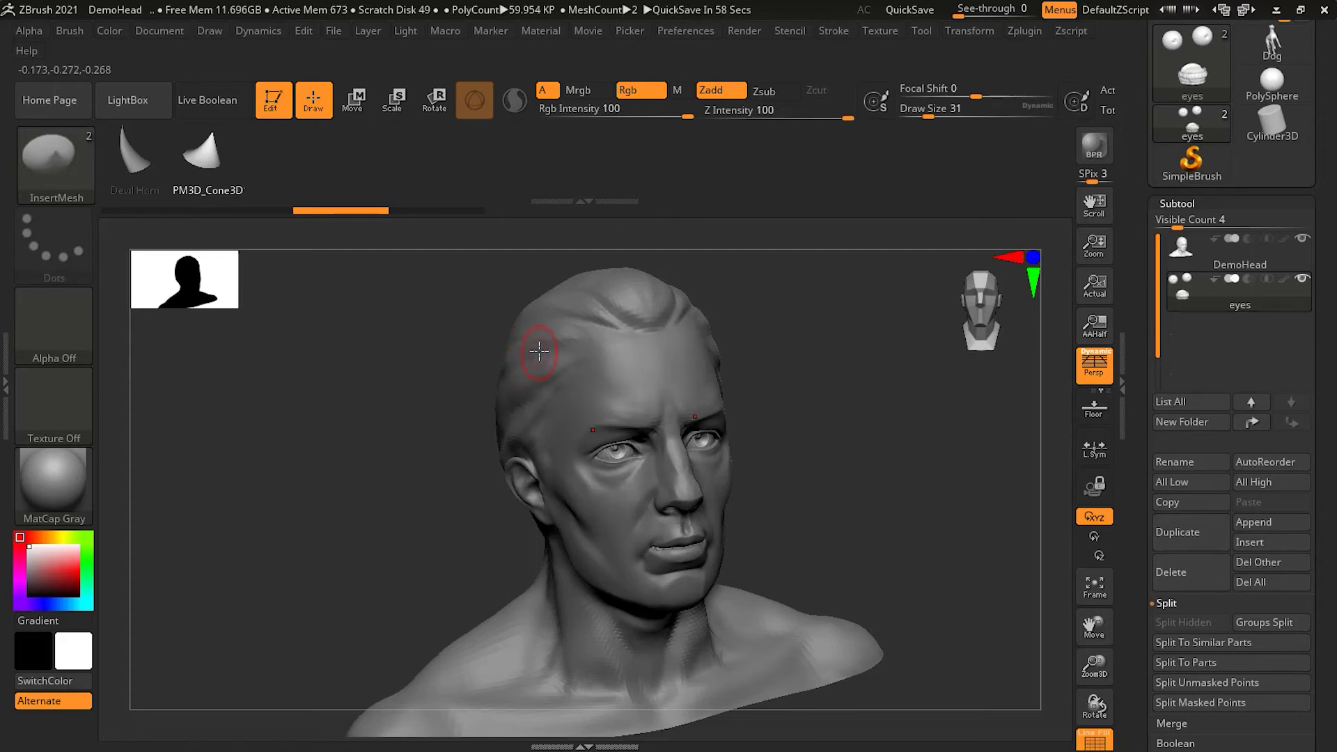
Try inserting the PM3D_Cone3D mesh as horns on both sides of the head, inspect them from the front, and undo the insertion
mouse_move(520, 362)
mouse_down()
mouse_move(466, 374)
mouse_move(479, 354)
mouse_move(518, 408)
mouse_move(515, 397)
mouse_move(589, 421)
mouse_up()
drag(899, 485, 848, 536)
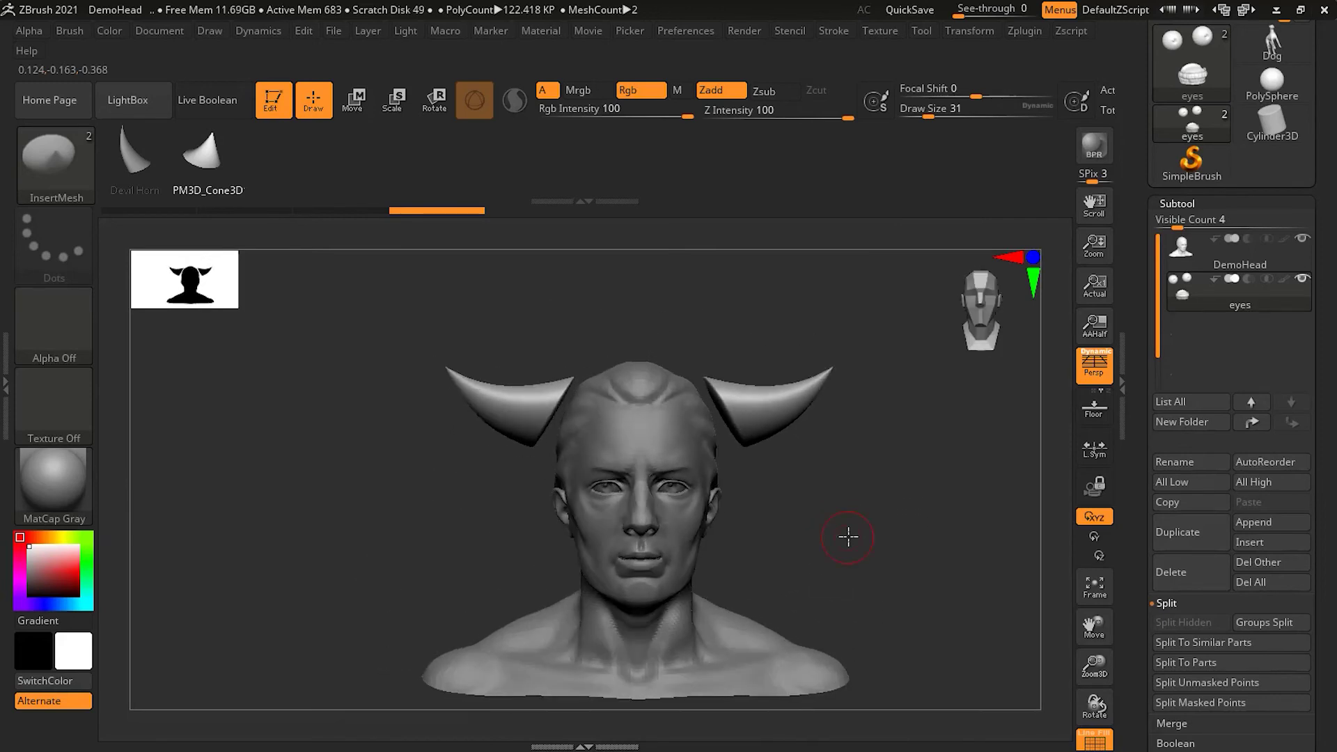
mouse_move(1333, 392)
mouse_down()
mouse_move(1331, 430)
mouse_move(1331, 385)
mouse_up()
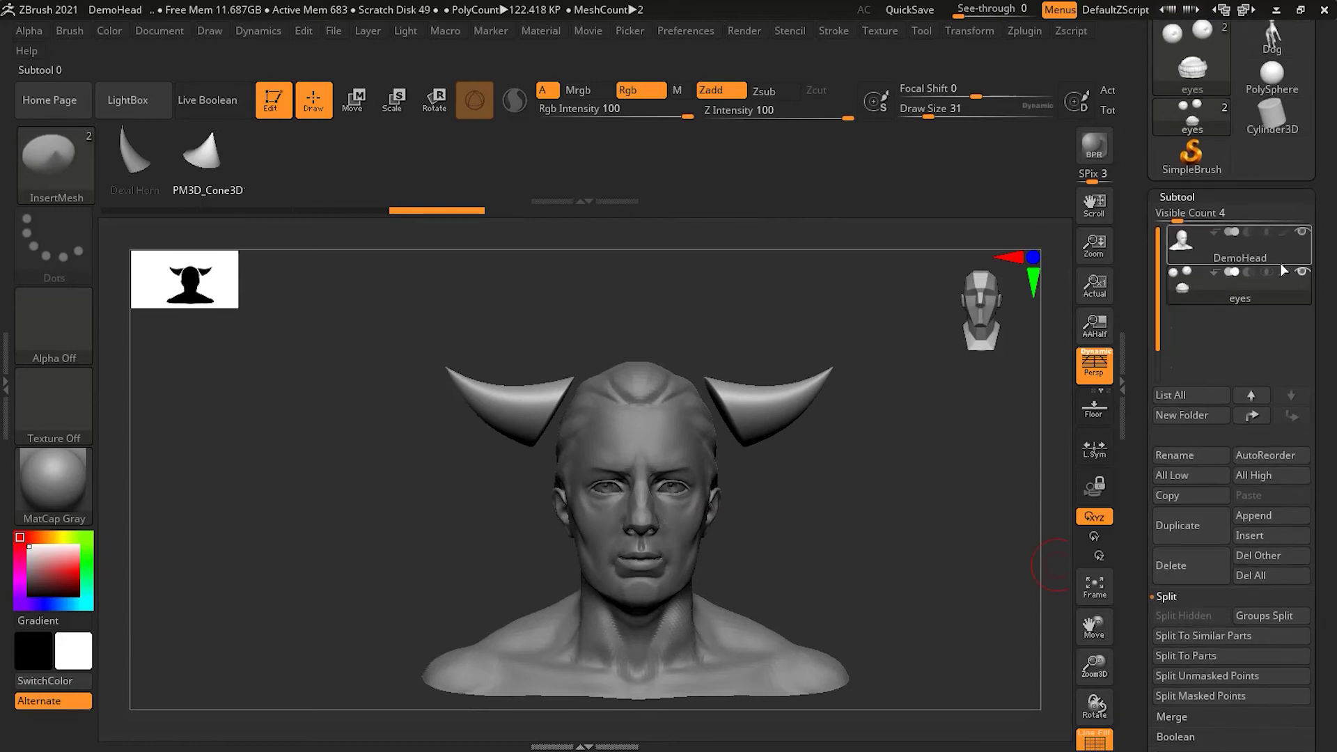
drag(894, 547, 758, 552)
key(ctrl+z)
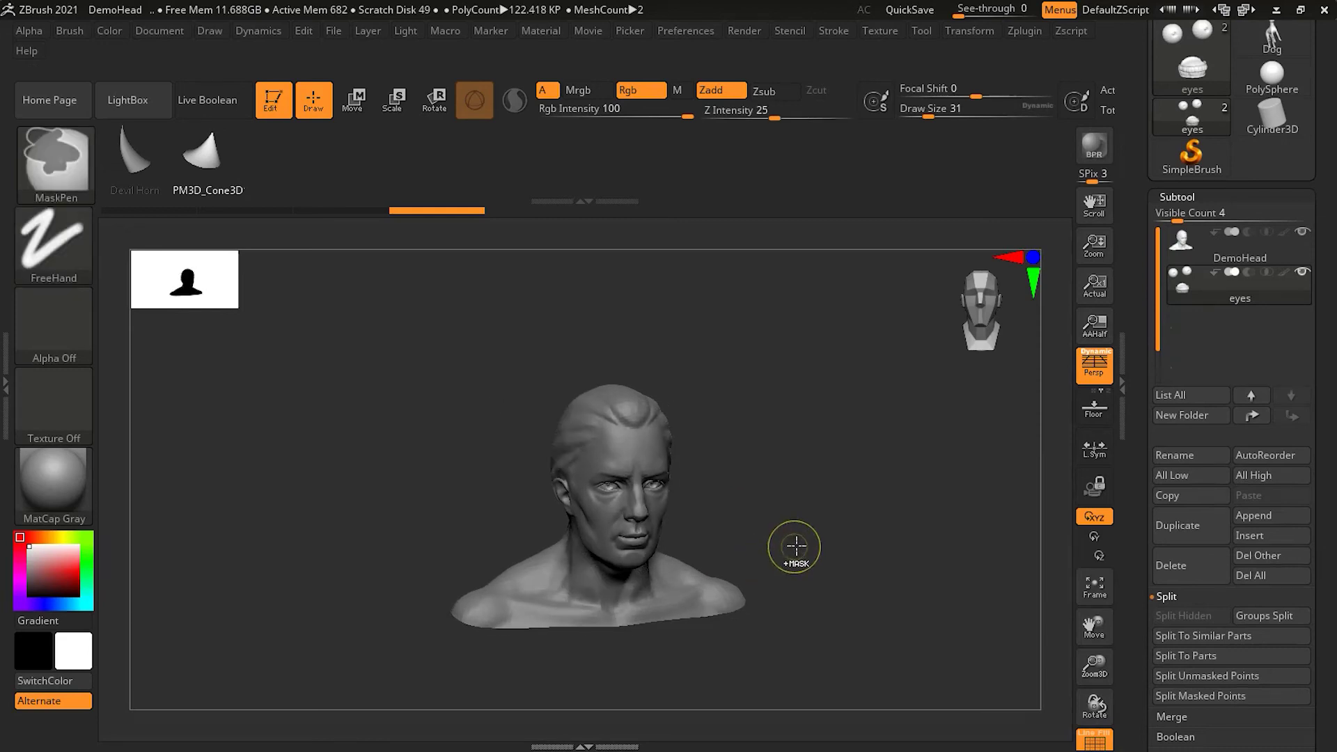
key(ctrl+z)
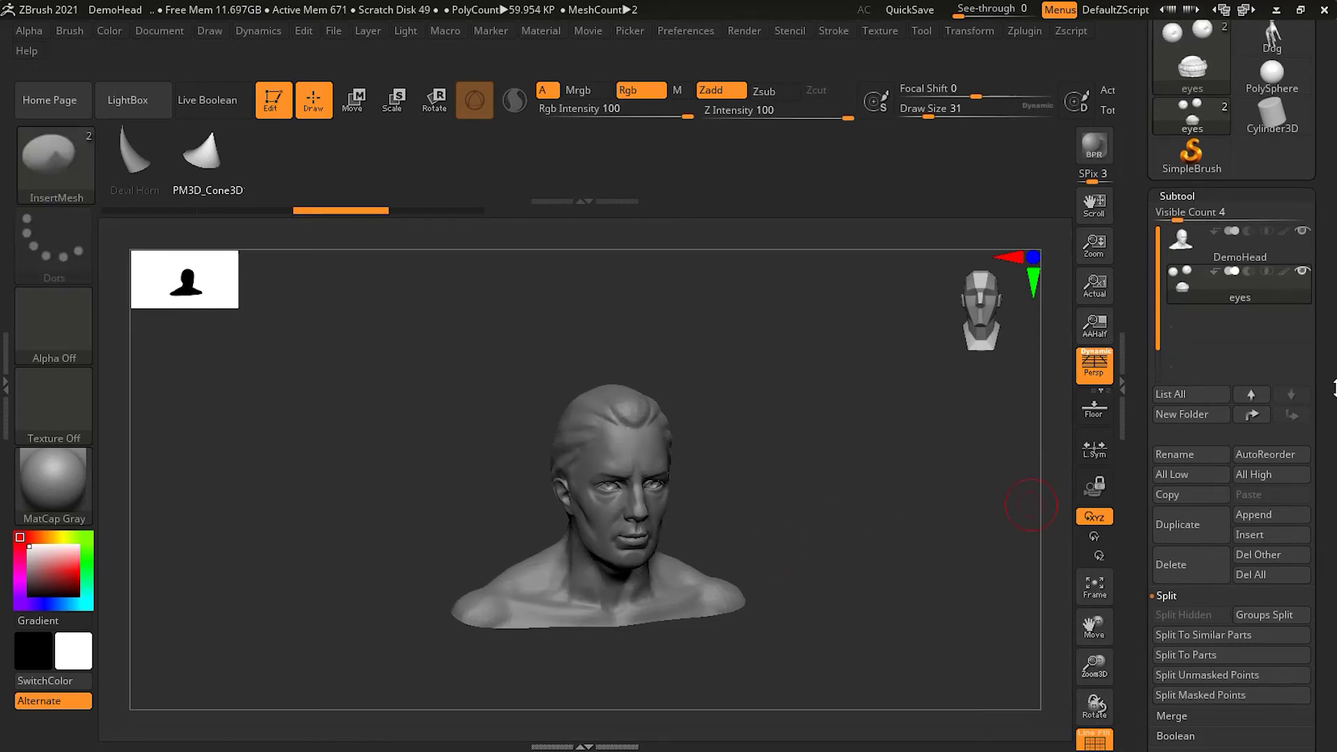
Append a Cone3D as a new subtool, select it, and hide the eyes and DemoHead subtools
shift+drag(915, 496, 904, 472)
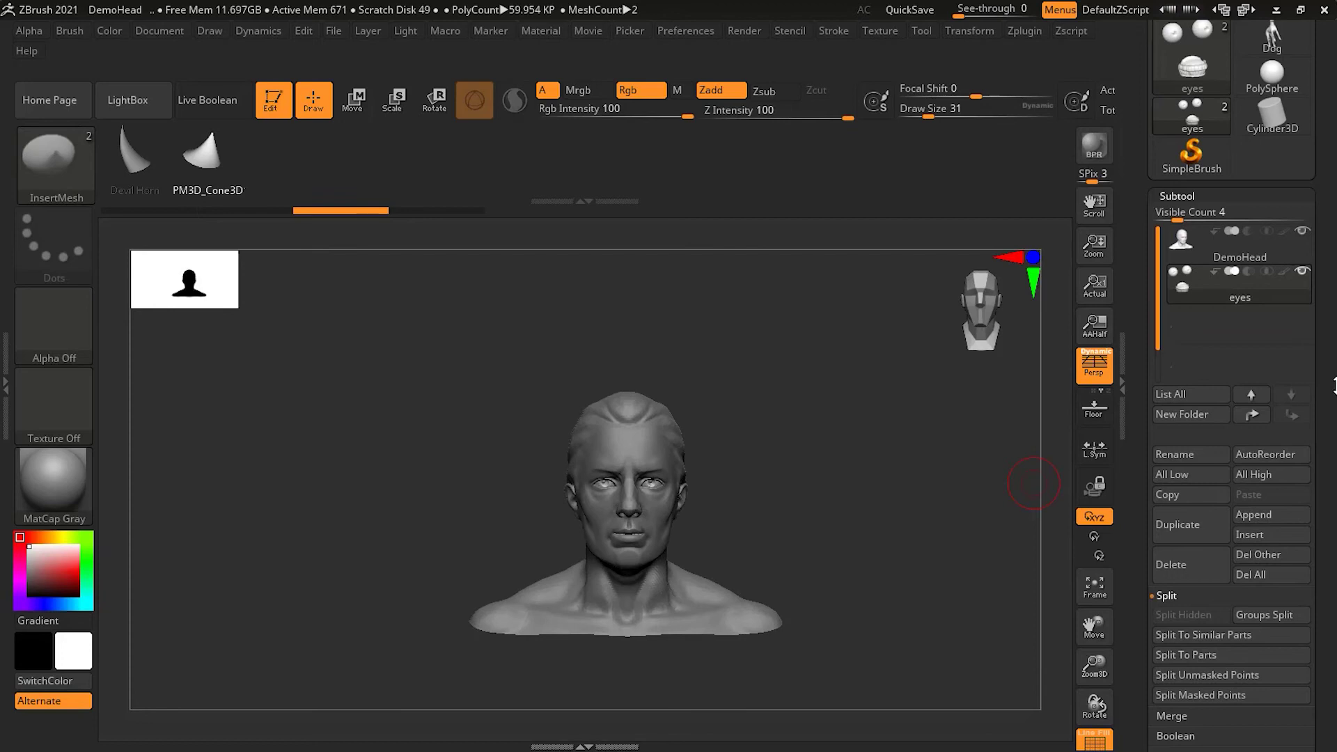
click(1287, 523)
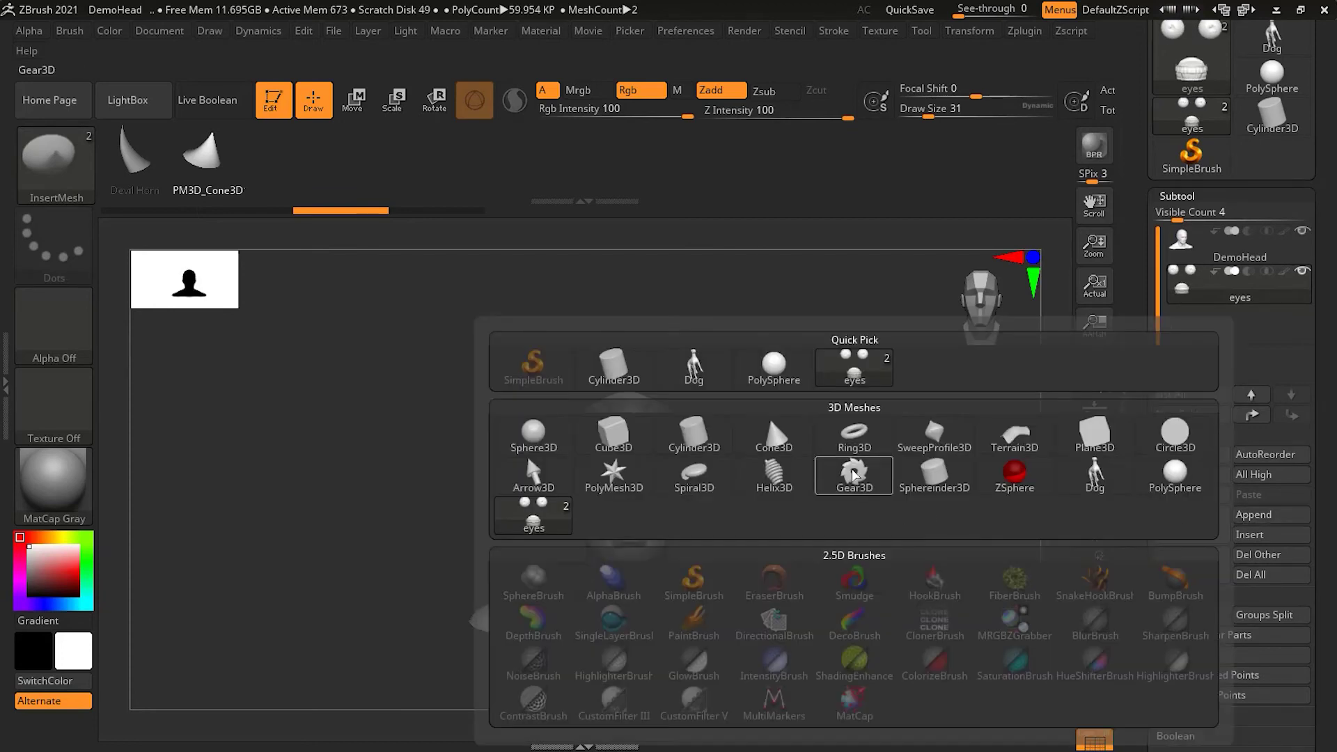
click(770, 440)
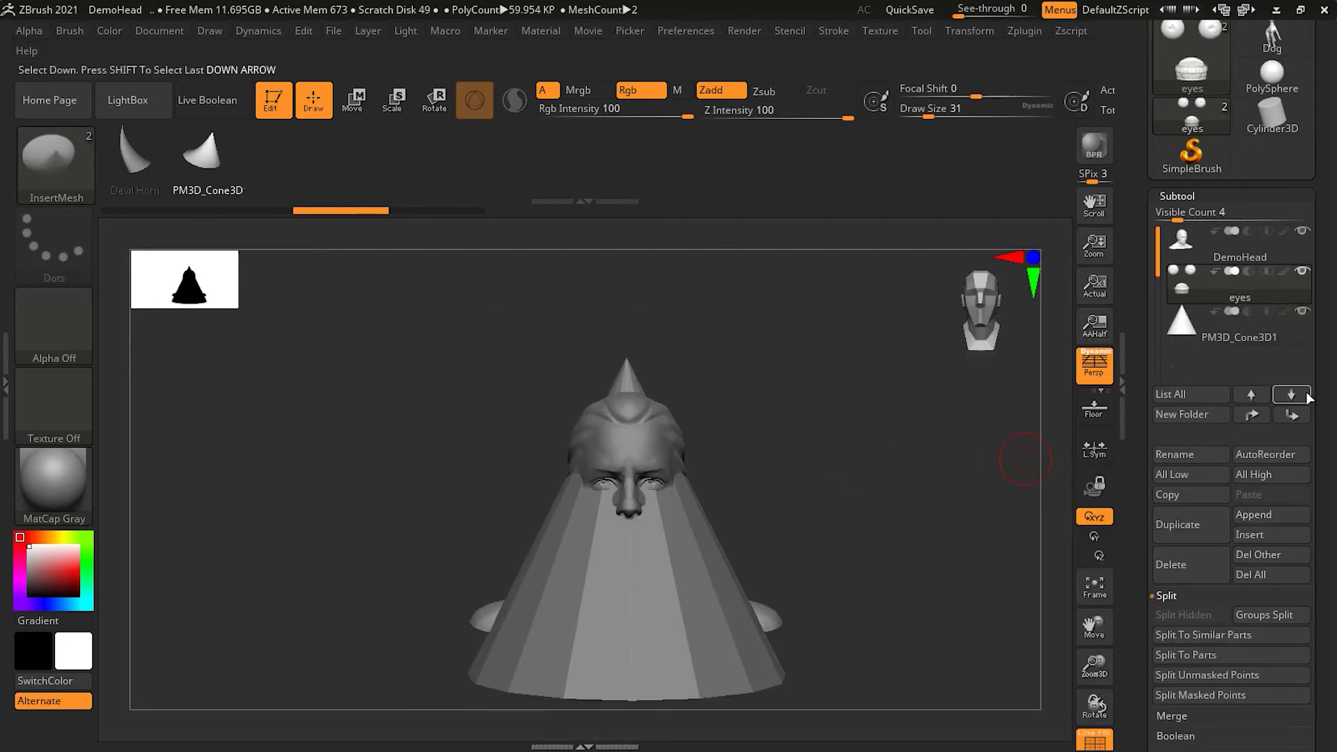
click(1302, 271)
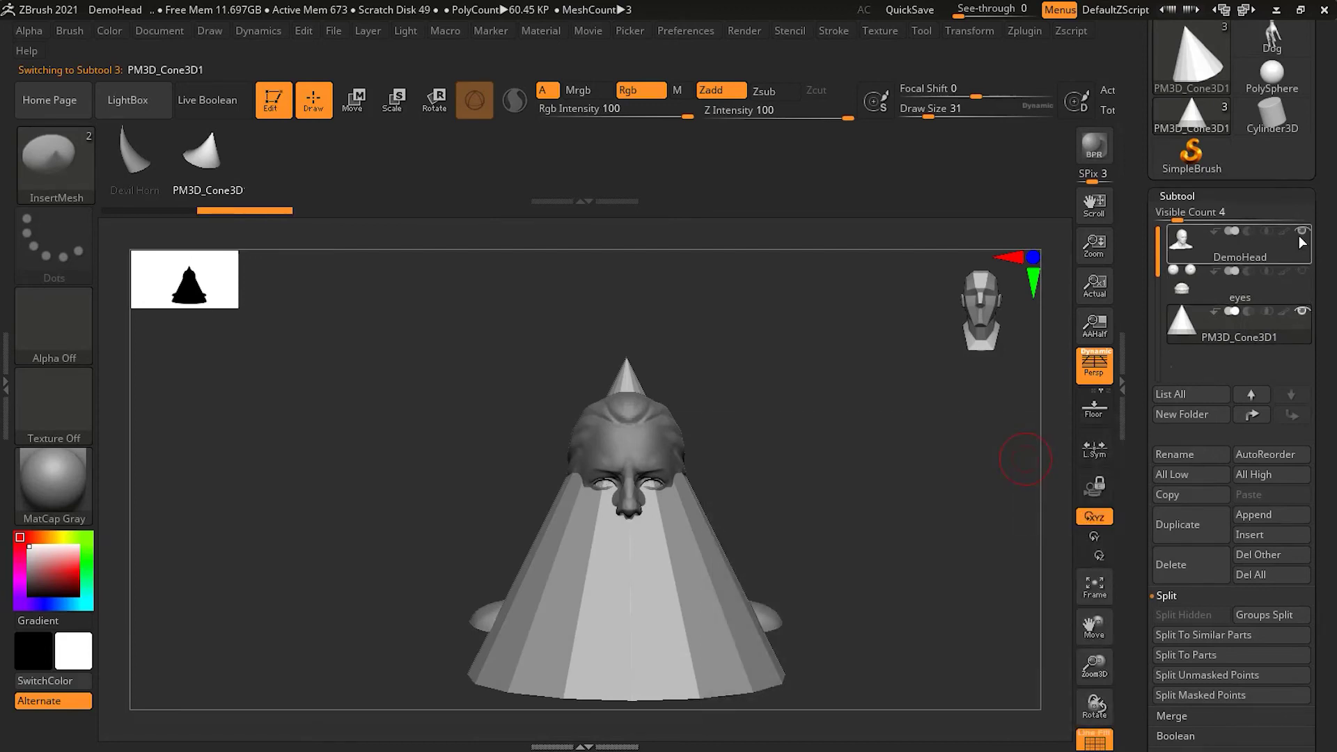
click(1302, 230)
Subdivide the cone three times to smooth its surface
key(ctrl)
key(ctrl+d)
key(ctrl+d)
key(ctrl+d)
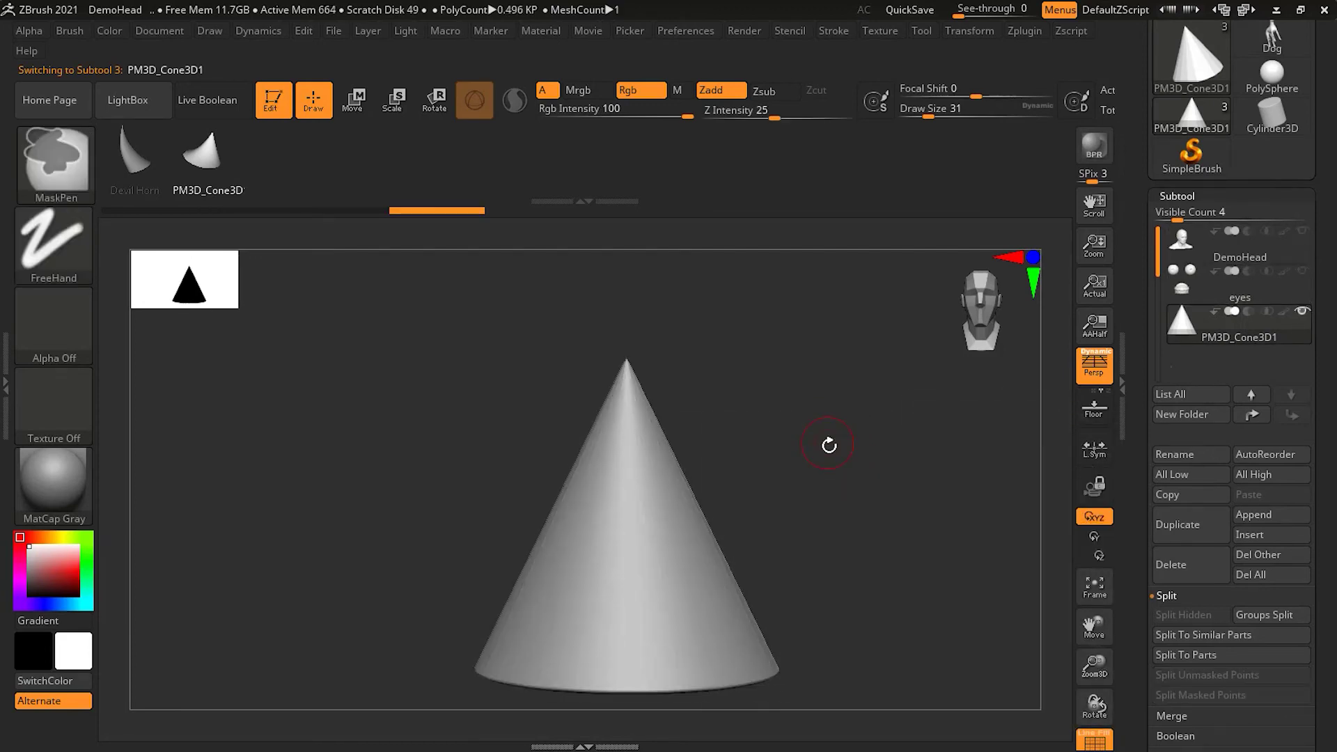
Bend the cone into a curved horn with the Move brush, refining the curve at draw size 169
alt+drag(841, 451, 725, 475)
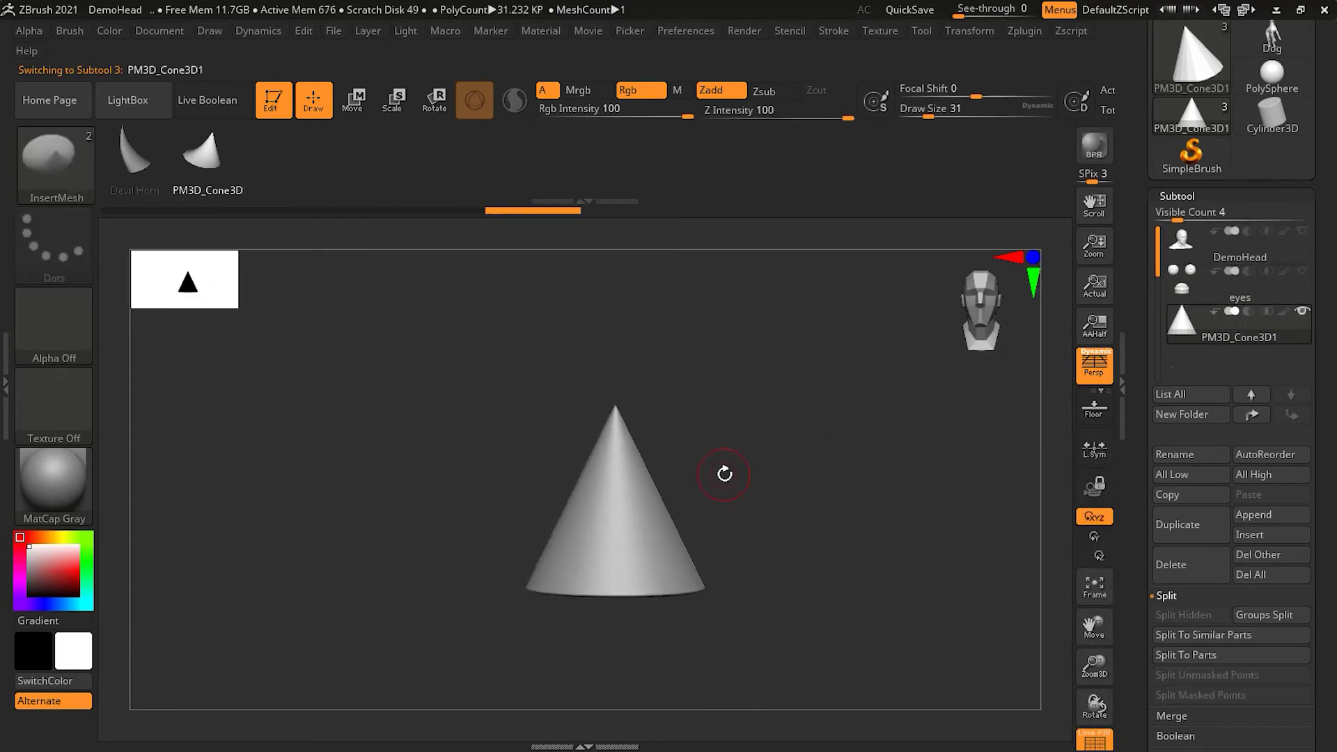
key(b)
key(m)
key(v)
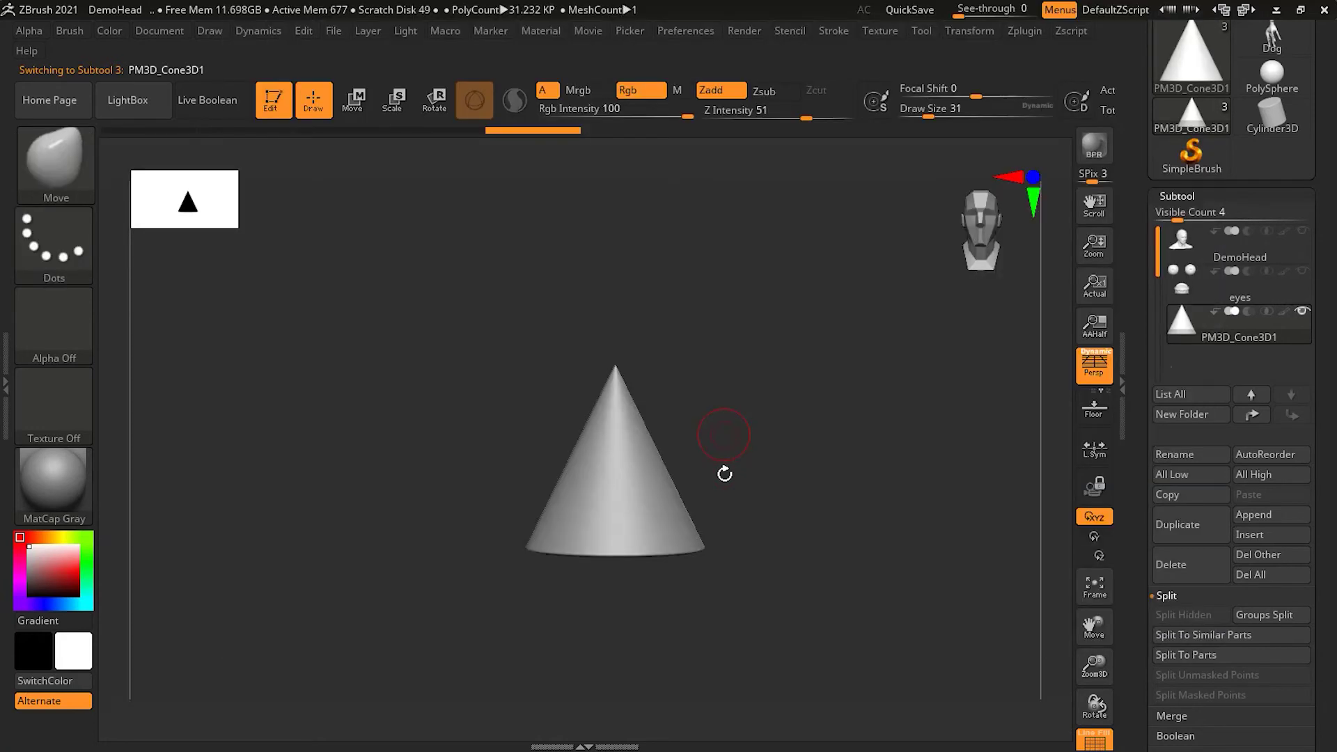
mouse_move(940, 114)
mouse_down()
mouse_move(1046, 115)
mouse_move(1035, 117)
mouse_up()
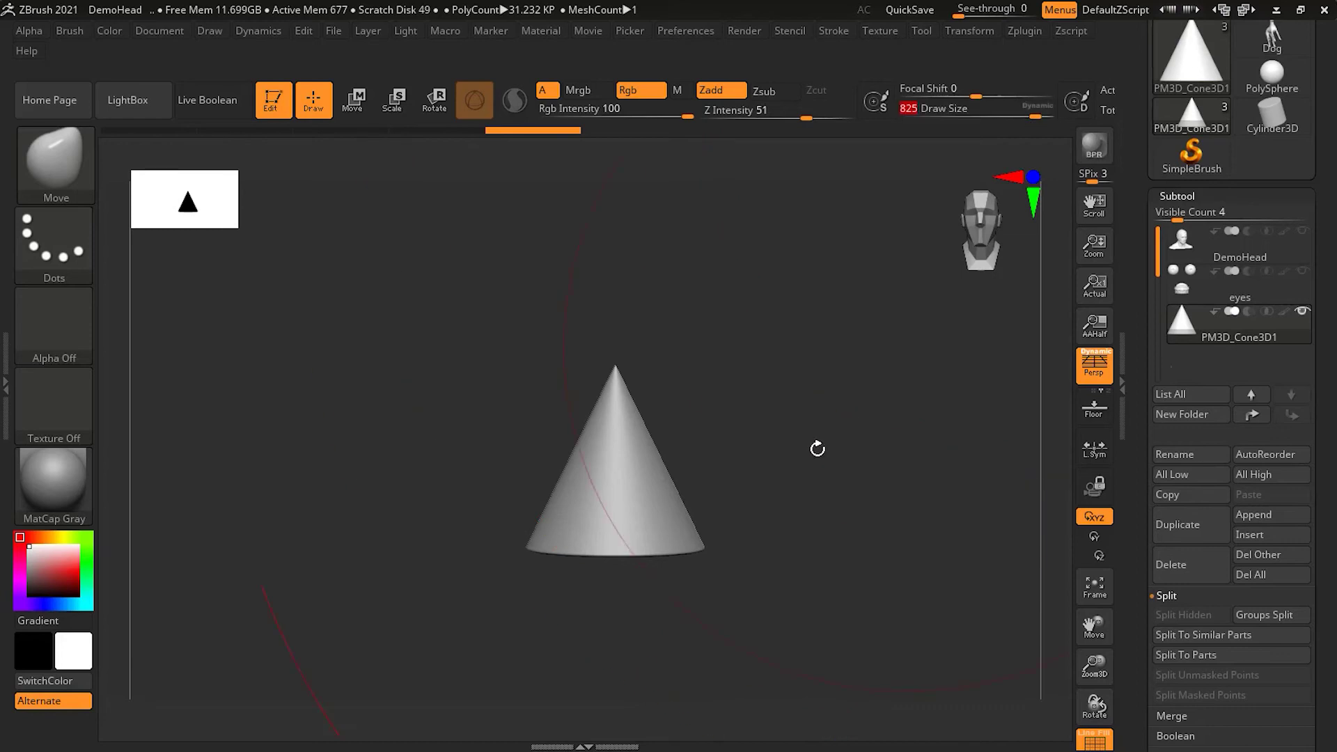
mouse_move(647, 440)
mouse_down()
mouse_move(469, 472)
mouse_move(260, 469)
mouse_move(135, 488)
mouse_up()
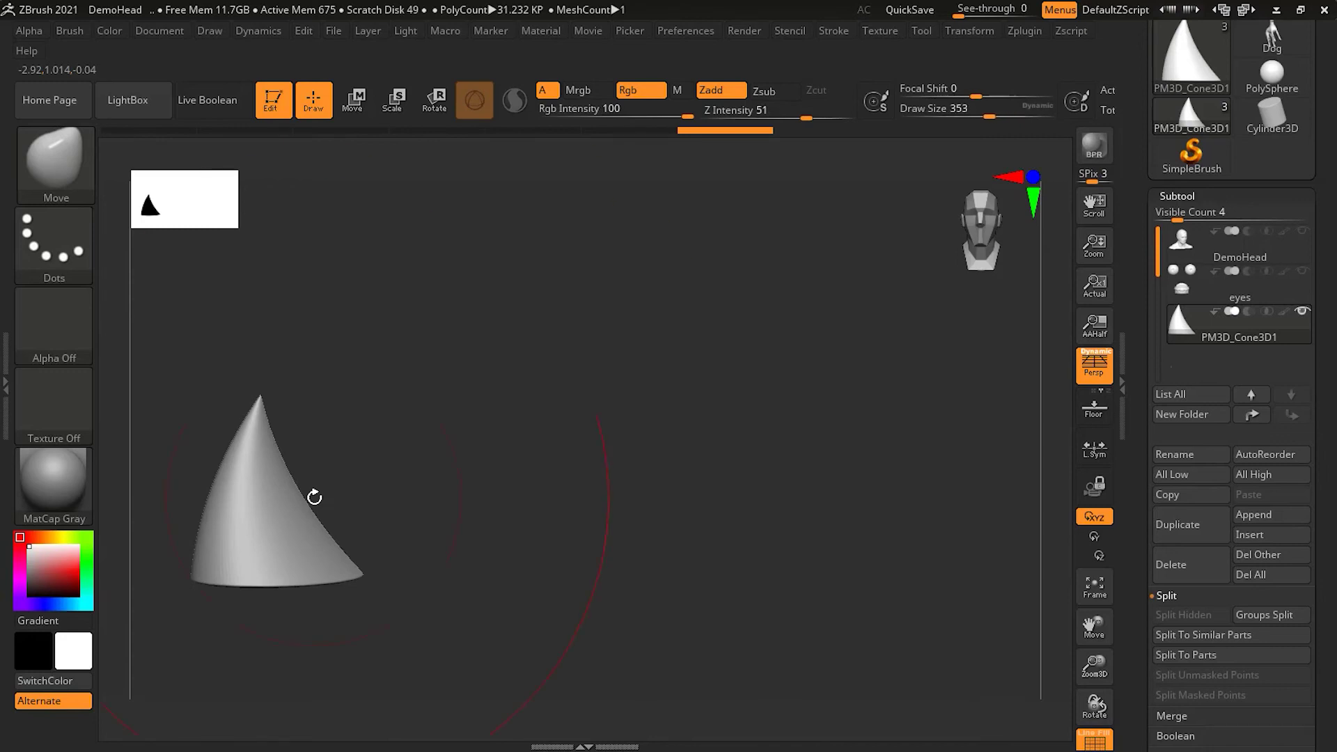
key(bracketleft)
key(bracketleft)
drag(302, 490, 253, 497)
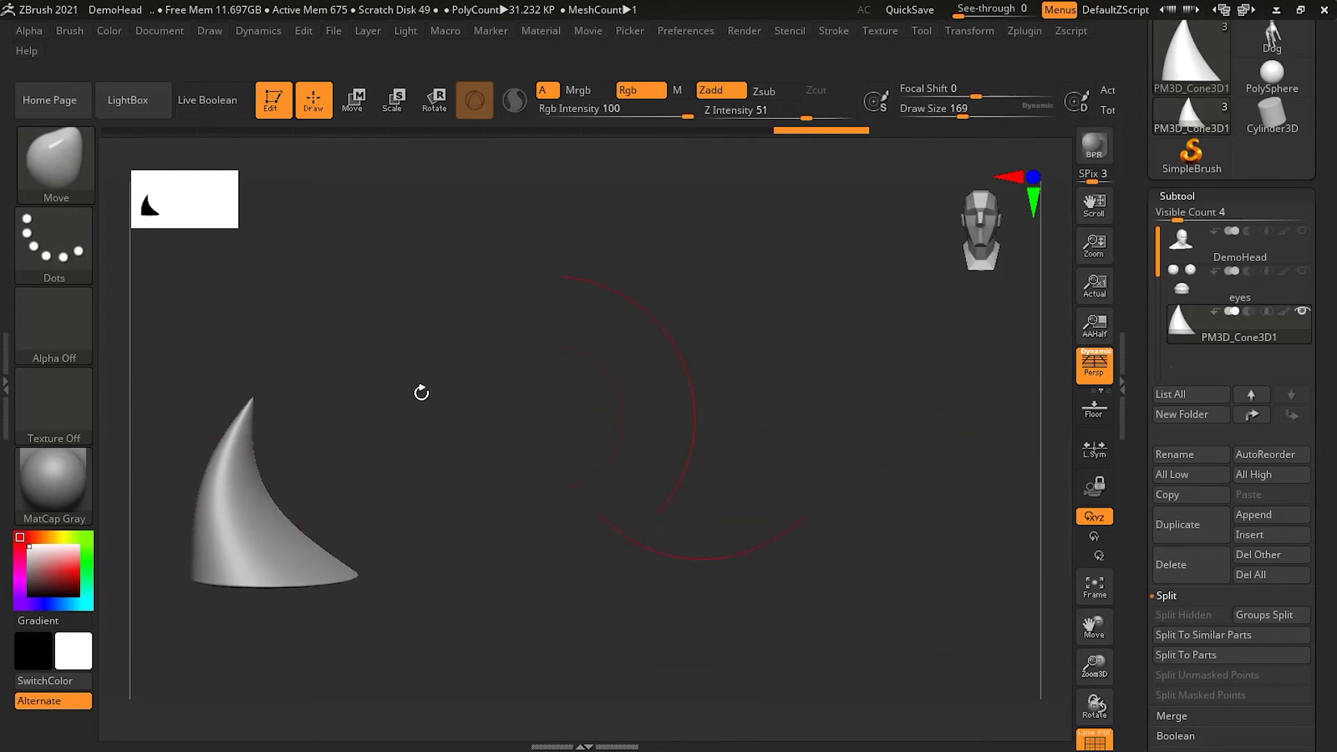
Show the DemoHead subtool and place the horn's transform gizmo at the centre of the horn's base
click(1301, 231)
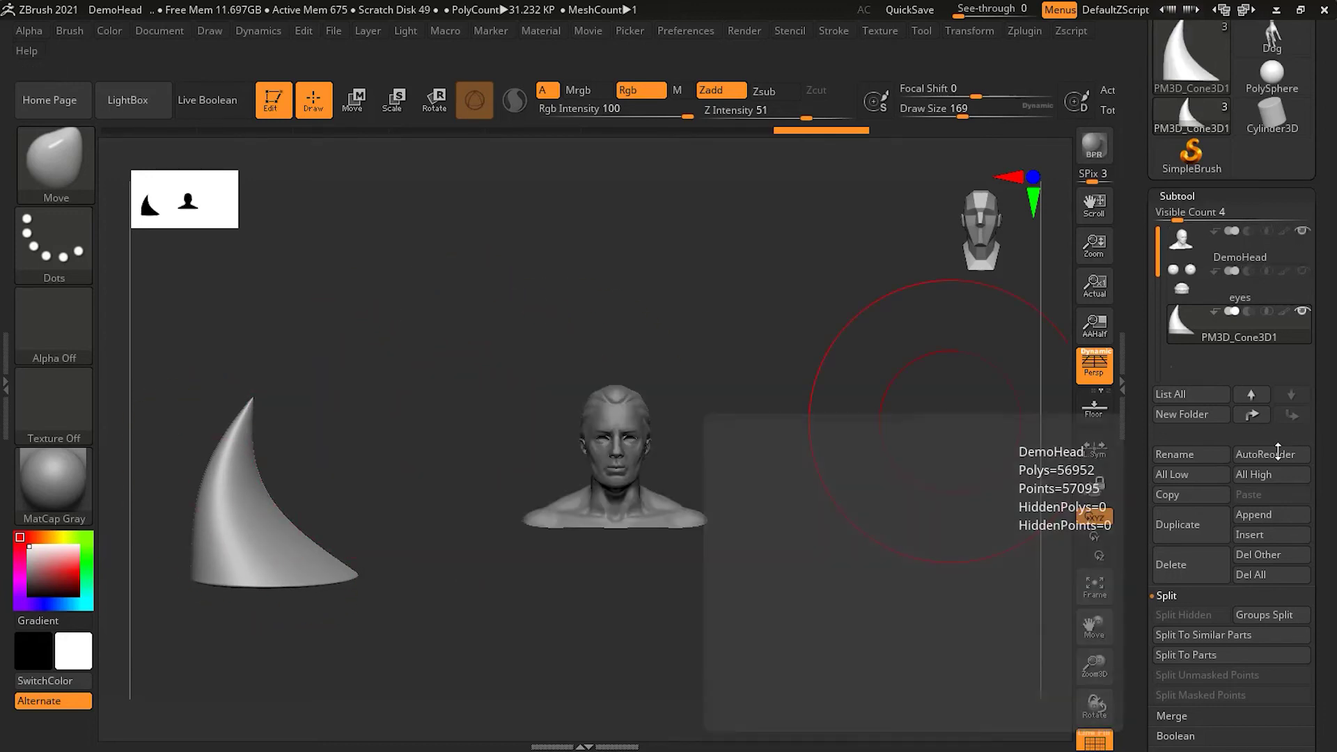
click(352, 100)
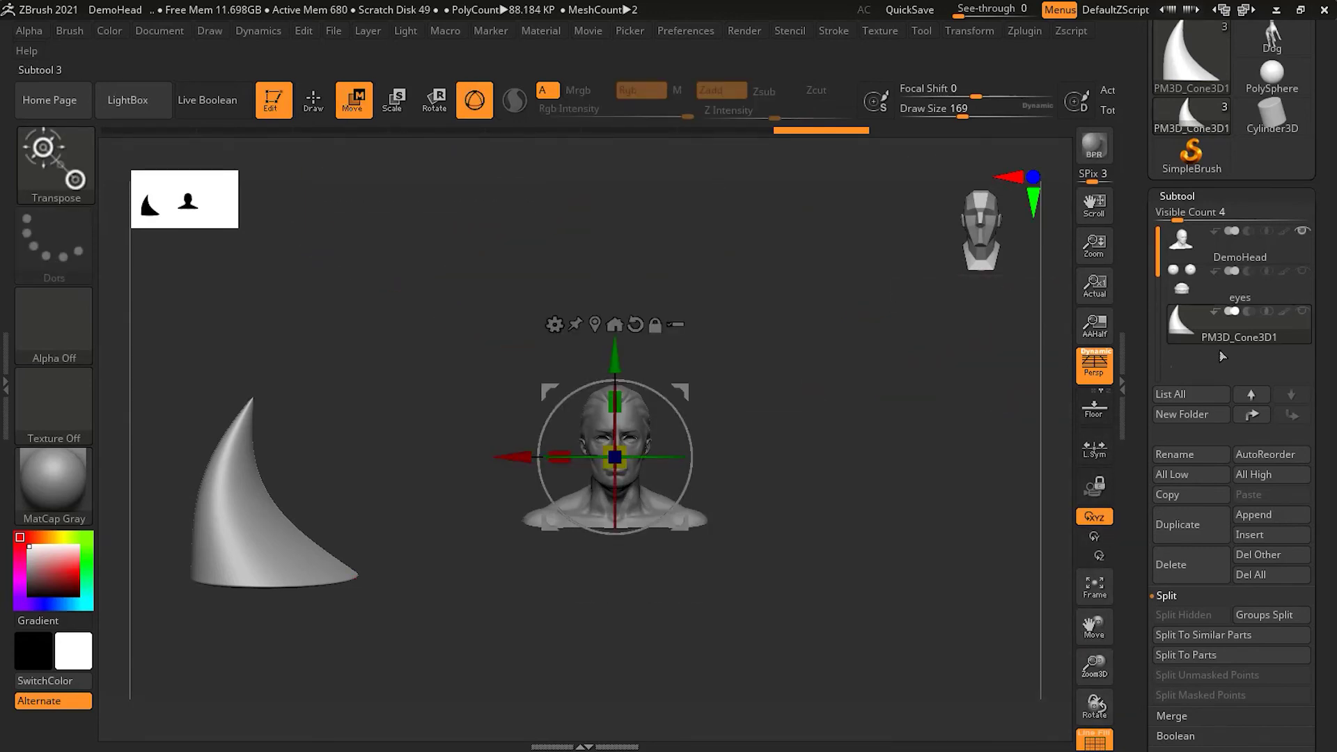
click(1286, 339)
key(v)
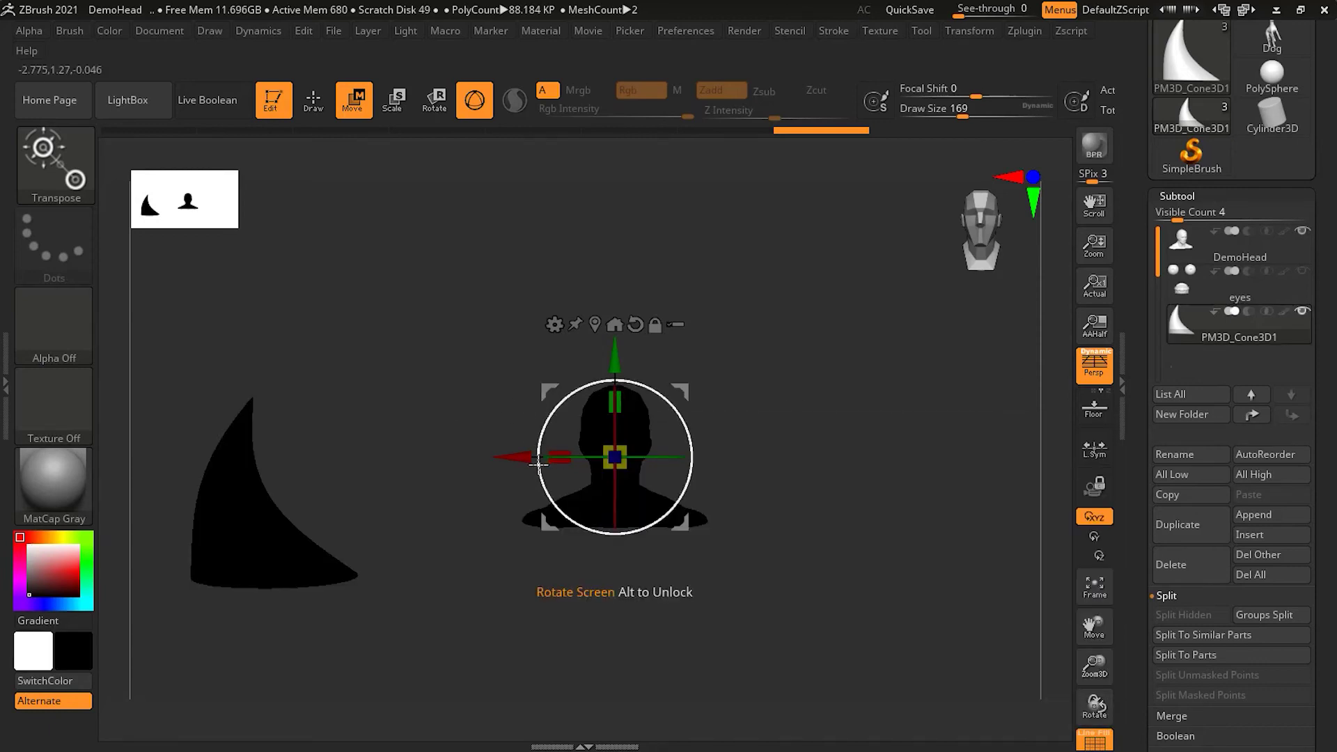
key(v)
drag(525, 460, 213, 457)
alt+drag(308, 356, 324, 484)
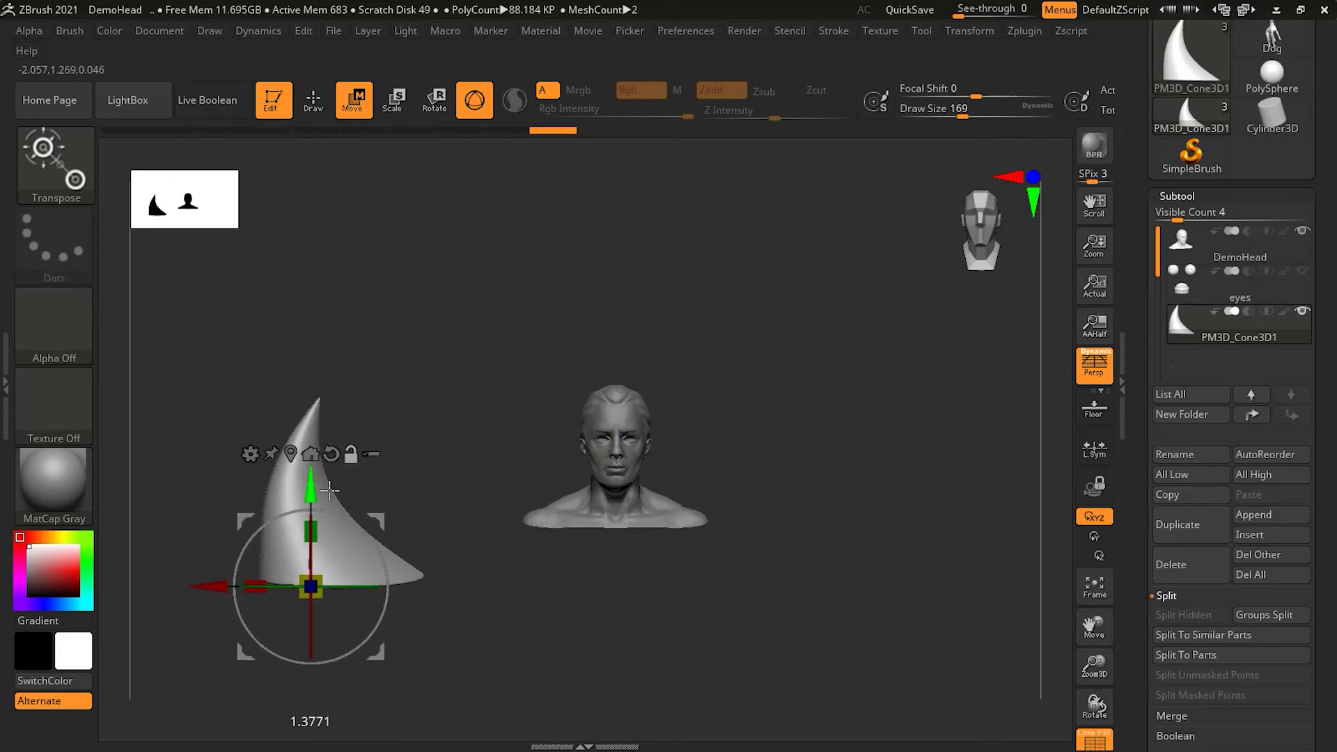
Tilt the horn diagonally away from the head and move it to just above the shoulder on the same side
mouse_move(474, 615)
mouse_down()
mouse_move(561, 618)
mouse_move(468, 612)
mouse_up()
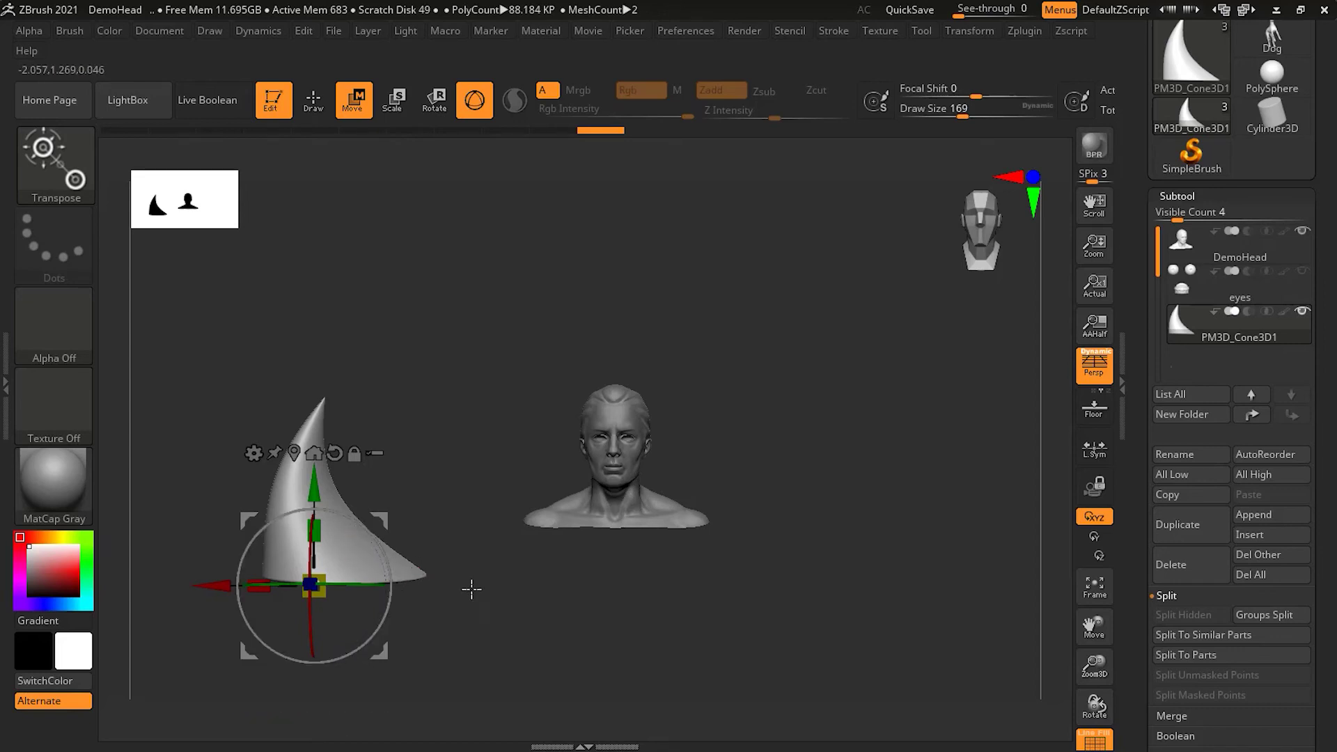
shift+drag(525, 601, 522, 602)
drag(399, 555, 348, 527)
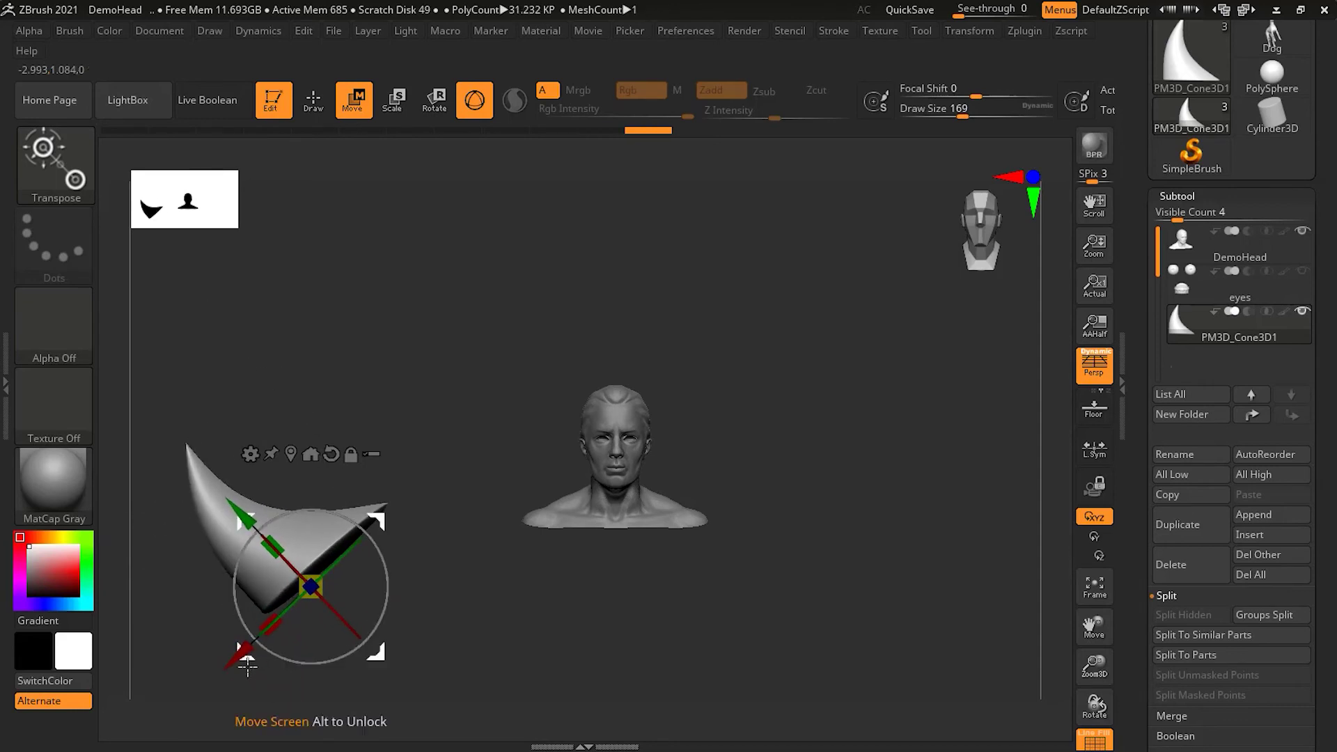
drag(242, 652, 538, 622)
drag(810, 495, 734, 513)
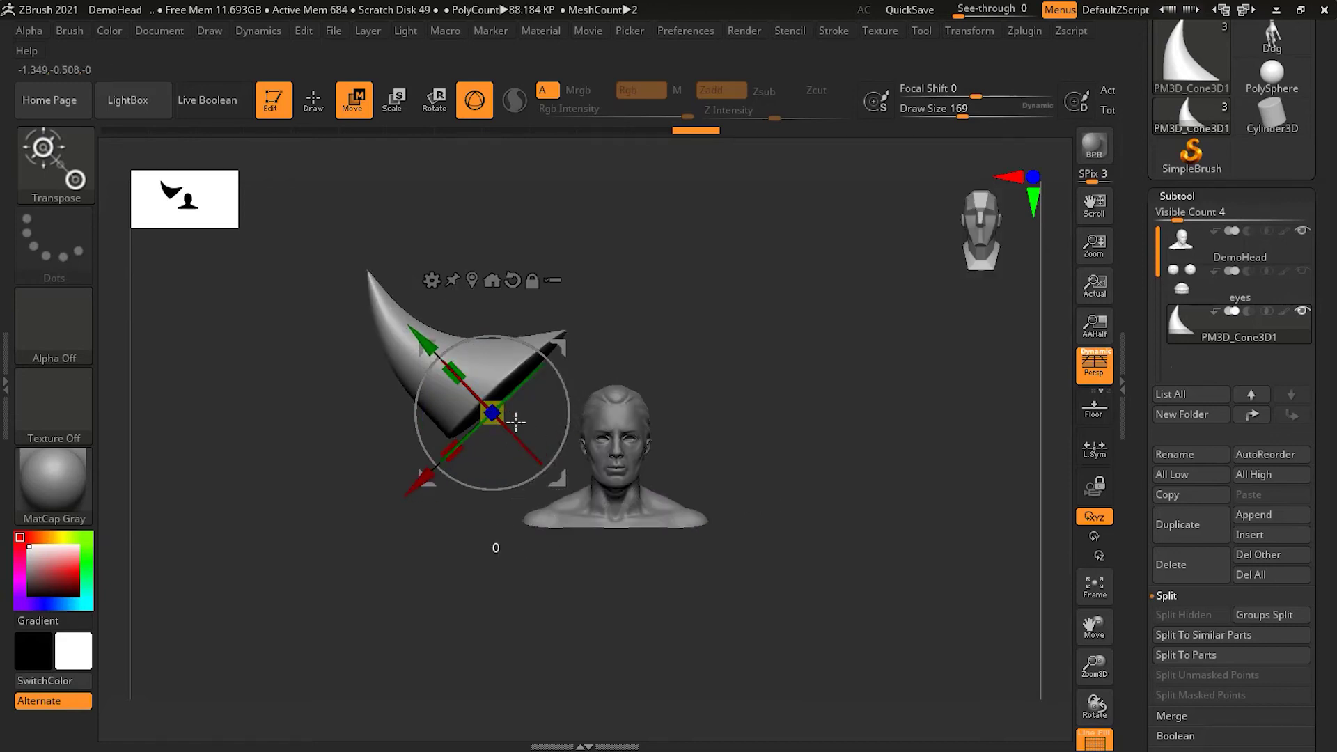
Bring the horn against the side of the head at eye level and scale it down to suit the head
drag(426, 344, 486, 404)
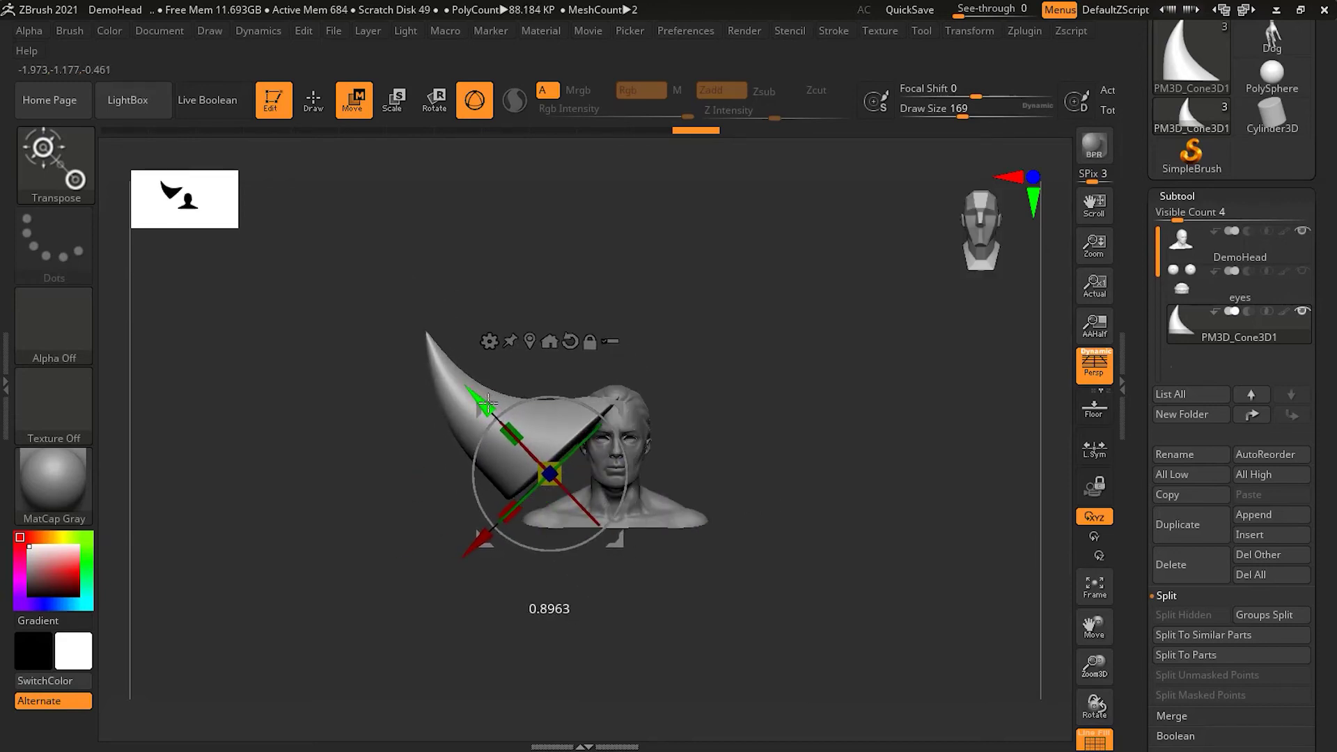
drag(475, 548, 512, 514)
drag(586, 439, 740, 443)
ctrl+right_drag(740, 442, 1142, 437)
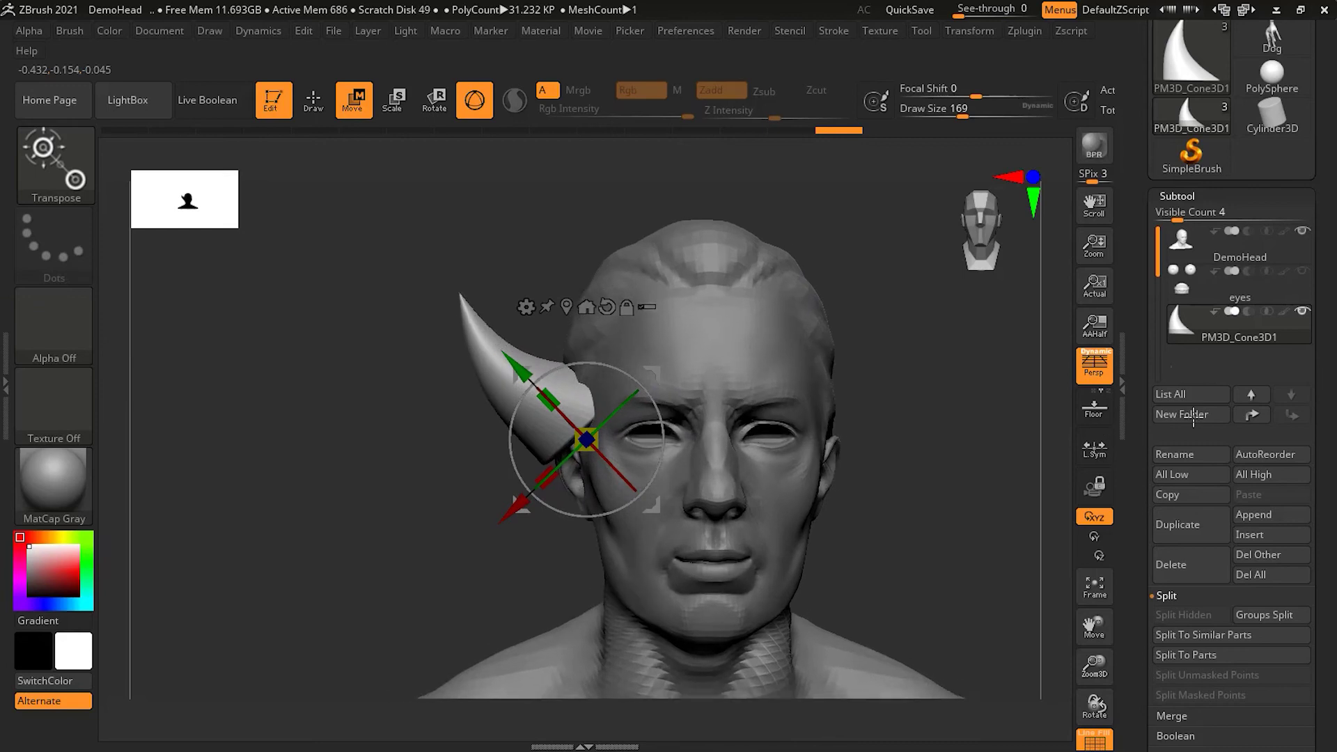
Raise the horn to the upper side of the forehead and rotate it further outward
ctrl+click(567, 390)
drag(505, 522, 567, 453)
drag(581, 300, 541, 248)
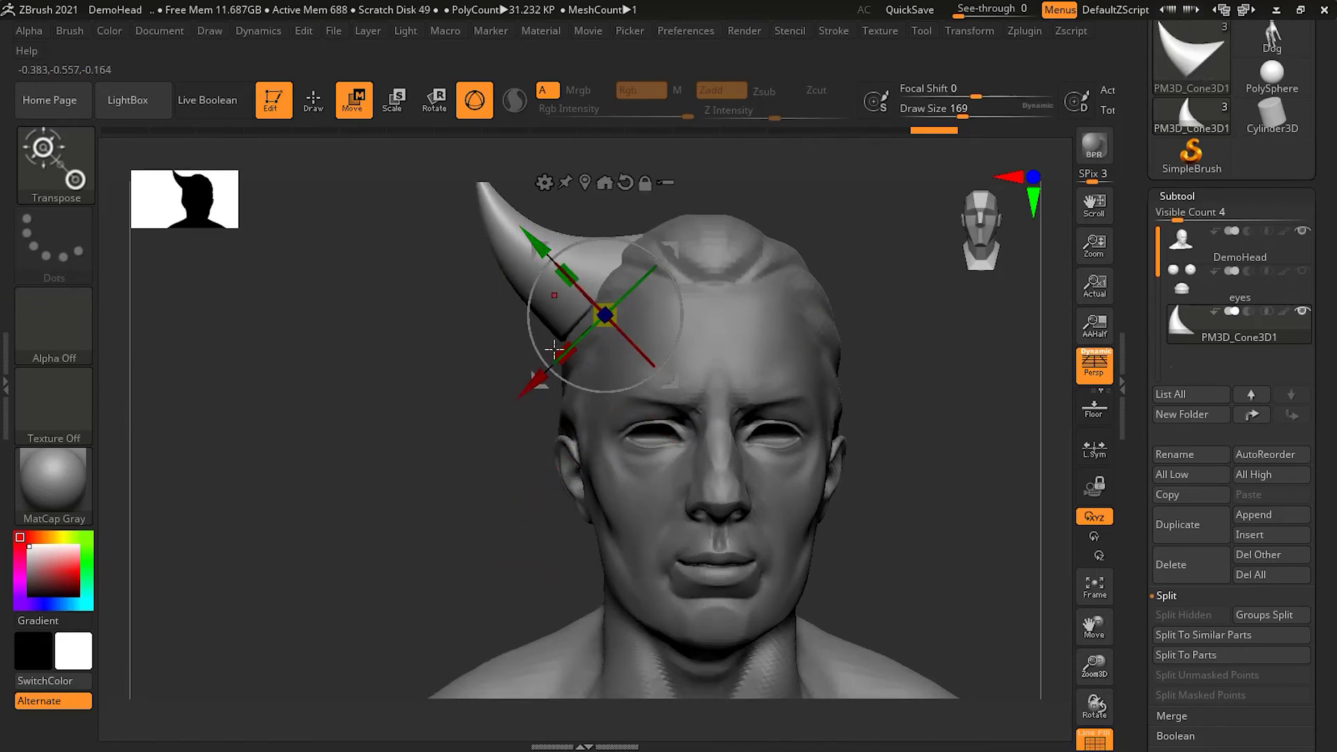
drag(587, 394, 561, 384)
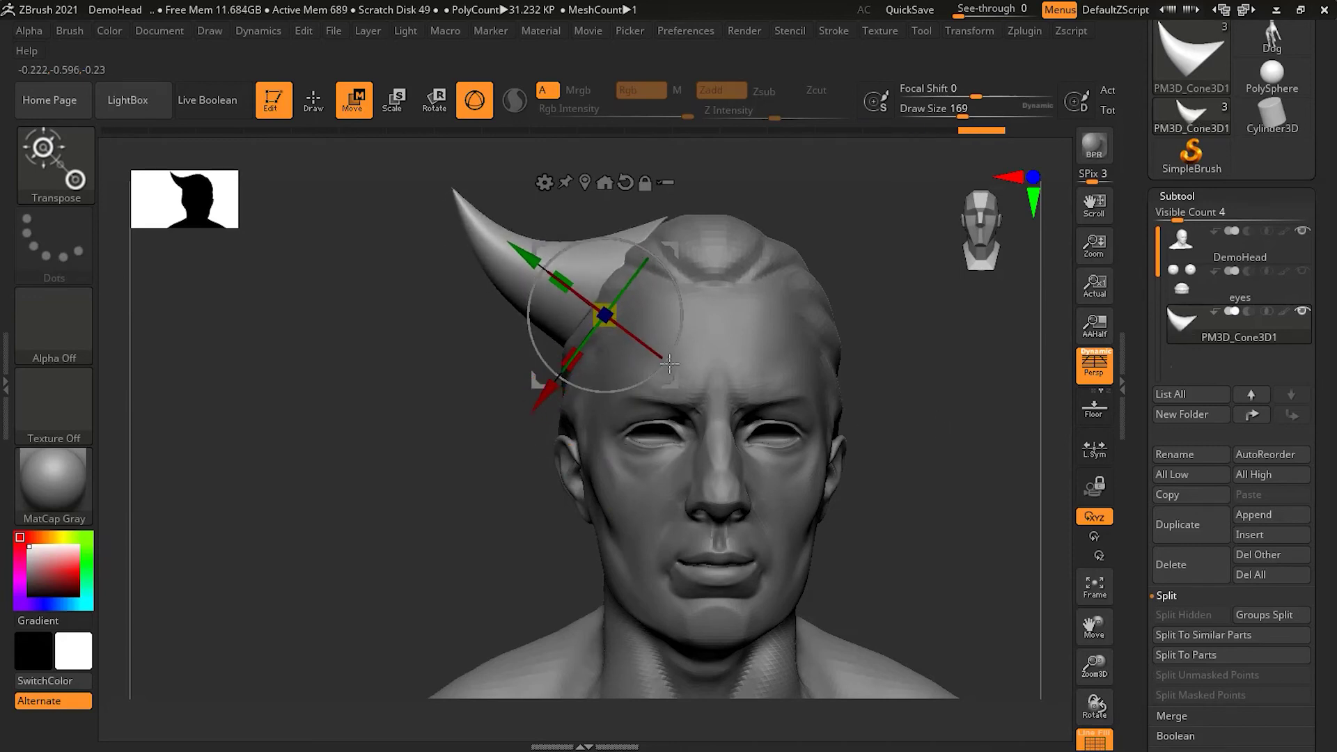
drag(539, 387, 611, 416)
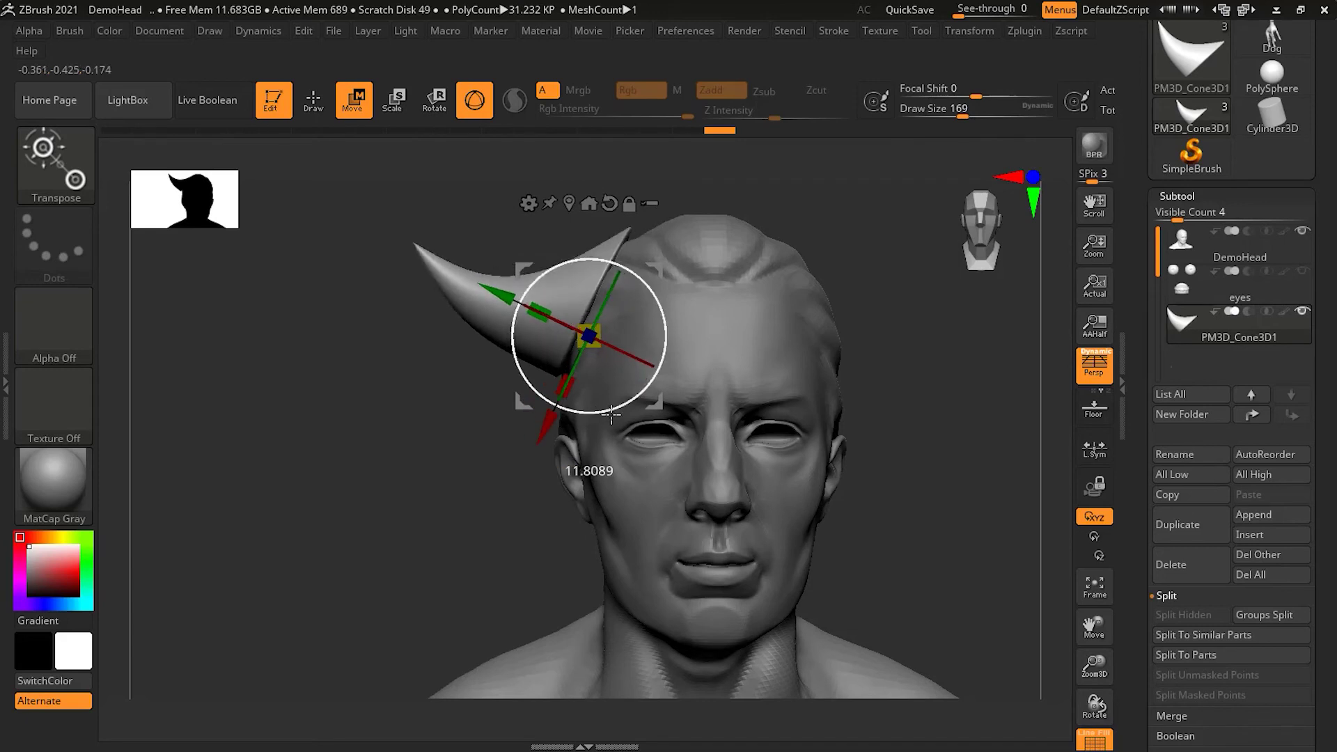
Shrink the horn further and seat its base inside the side of the head above the ear
drag(514, 319, 516, 303)
drag(432, 418, 527, 429)
drag(672, 345, 642, 346)
drag(615, 393, 614, 397)
drag(938, 390, 846, 400)
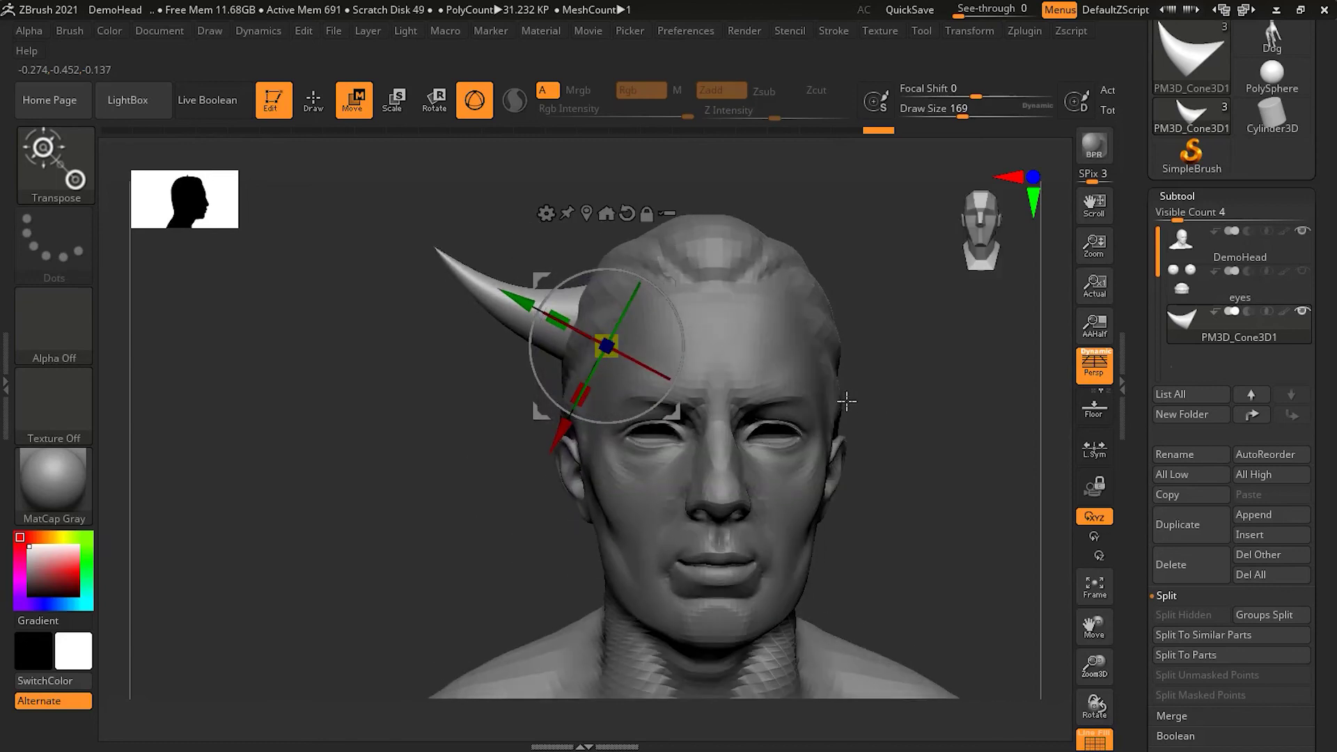
Return to Draw mode and turn the head to a side profile with the horn facing the viewer
click(327, 113)
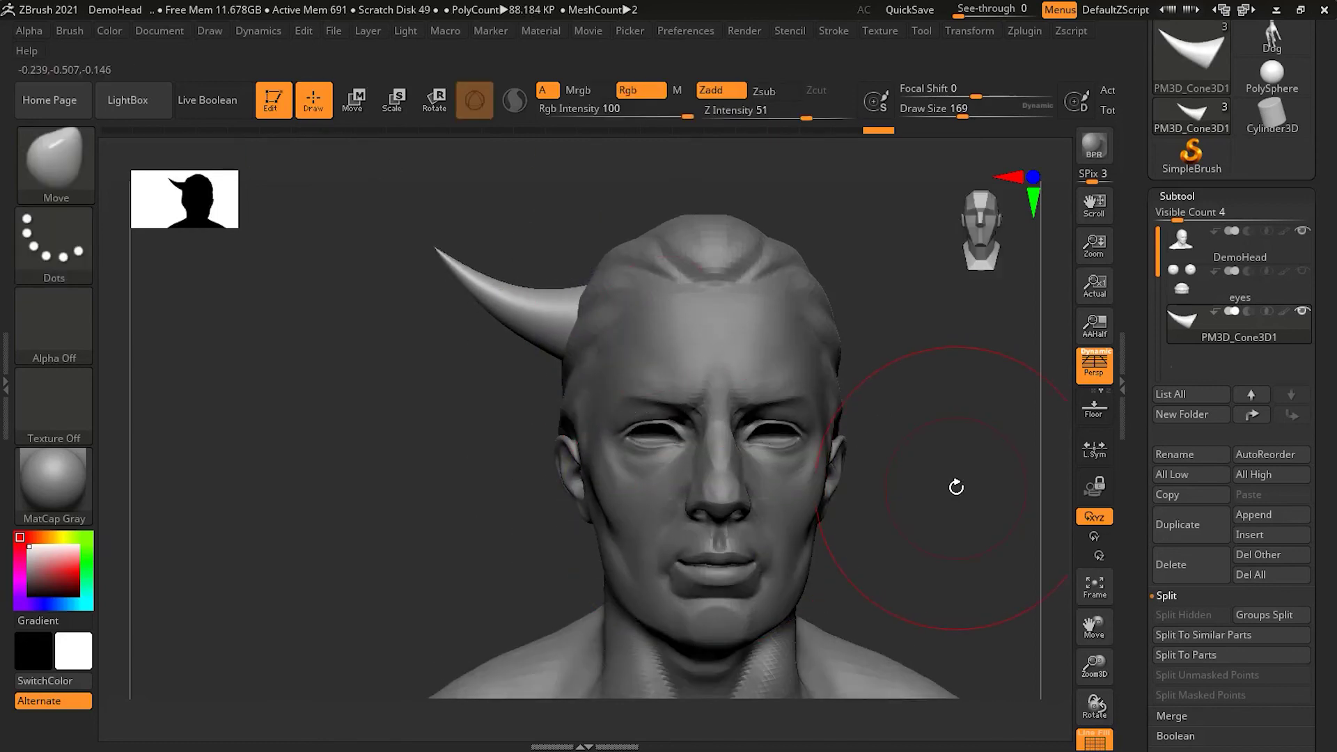
mouse_move(956, 481)
alt+mouse_down()
mouse_move(818, 497)
mouse_move(917, 471)
mouse_move(821, 480)
mouse_move(887, 481)
alt+mouse_up()
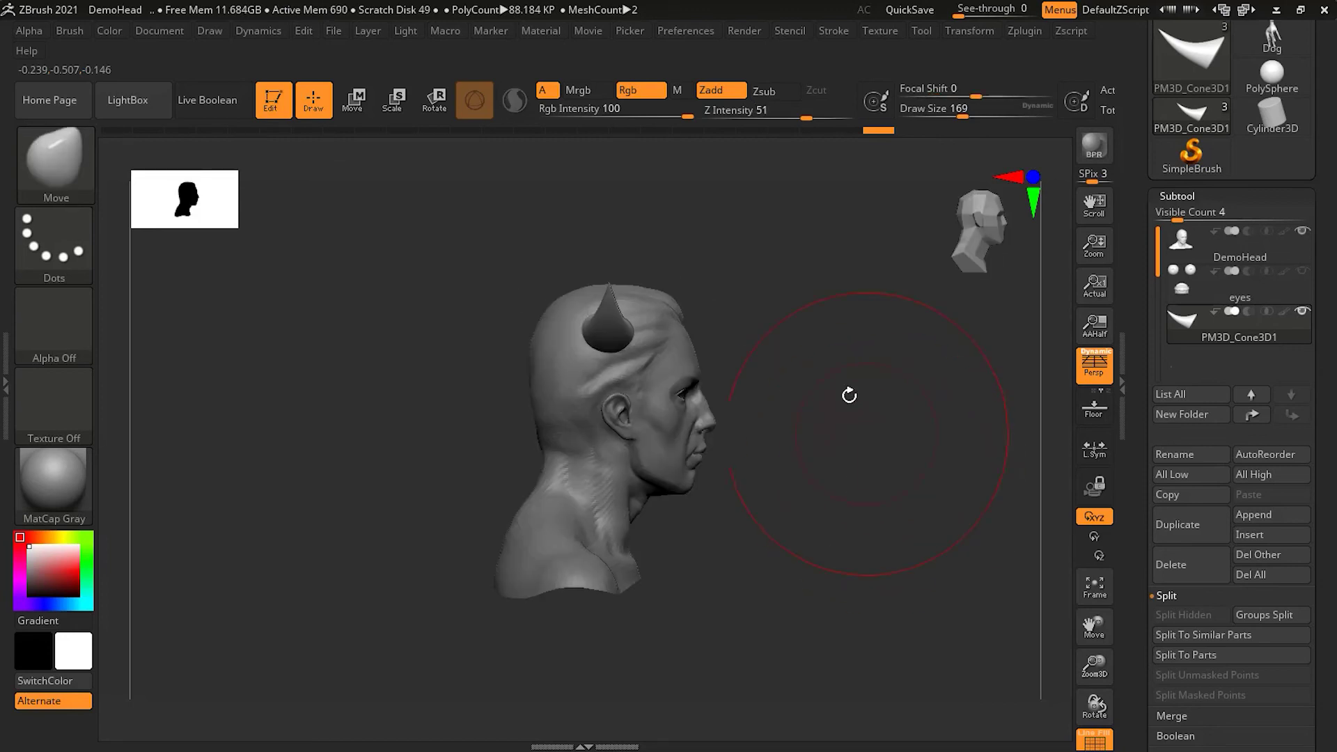
alt+drag(850, 391, 871, 513)
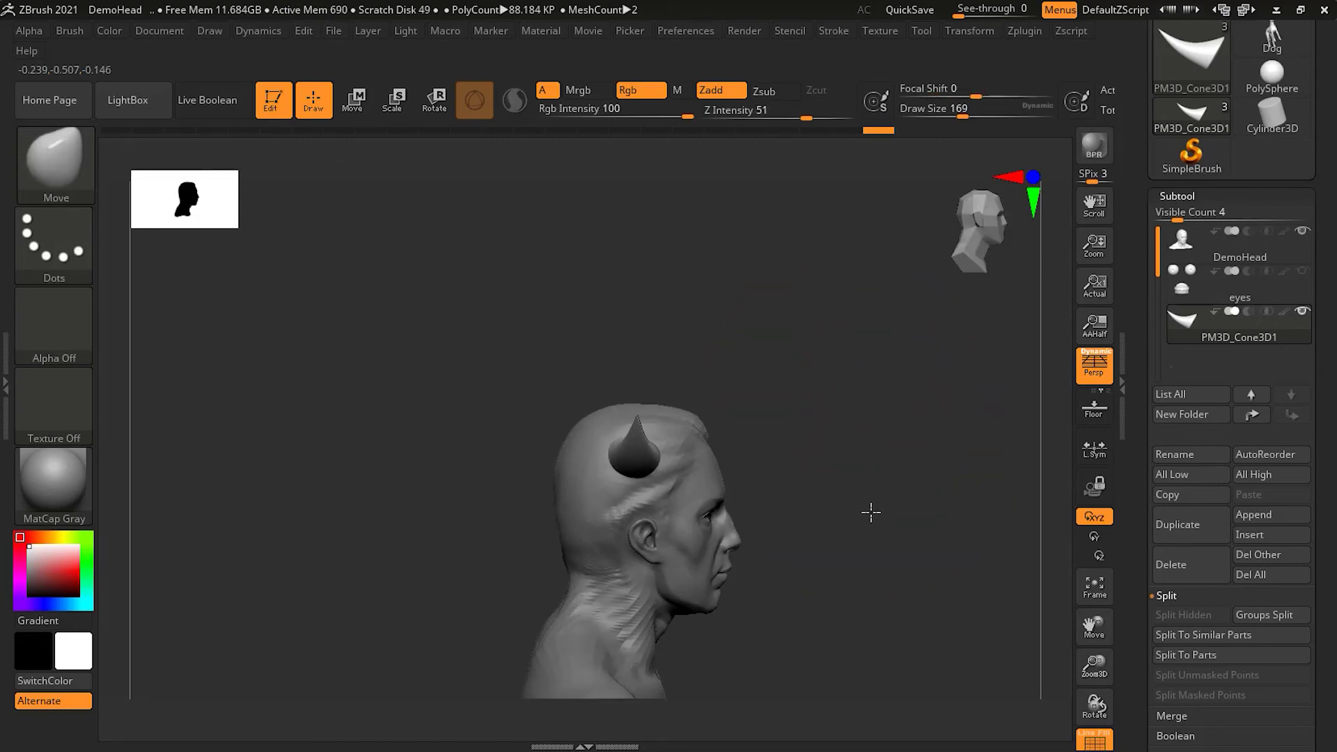
Rename the cone subtool as New Horn
click(1191, 461)
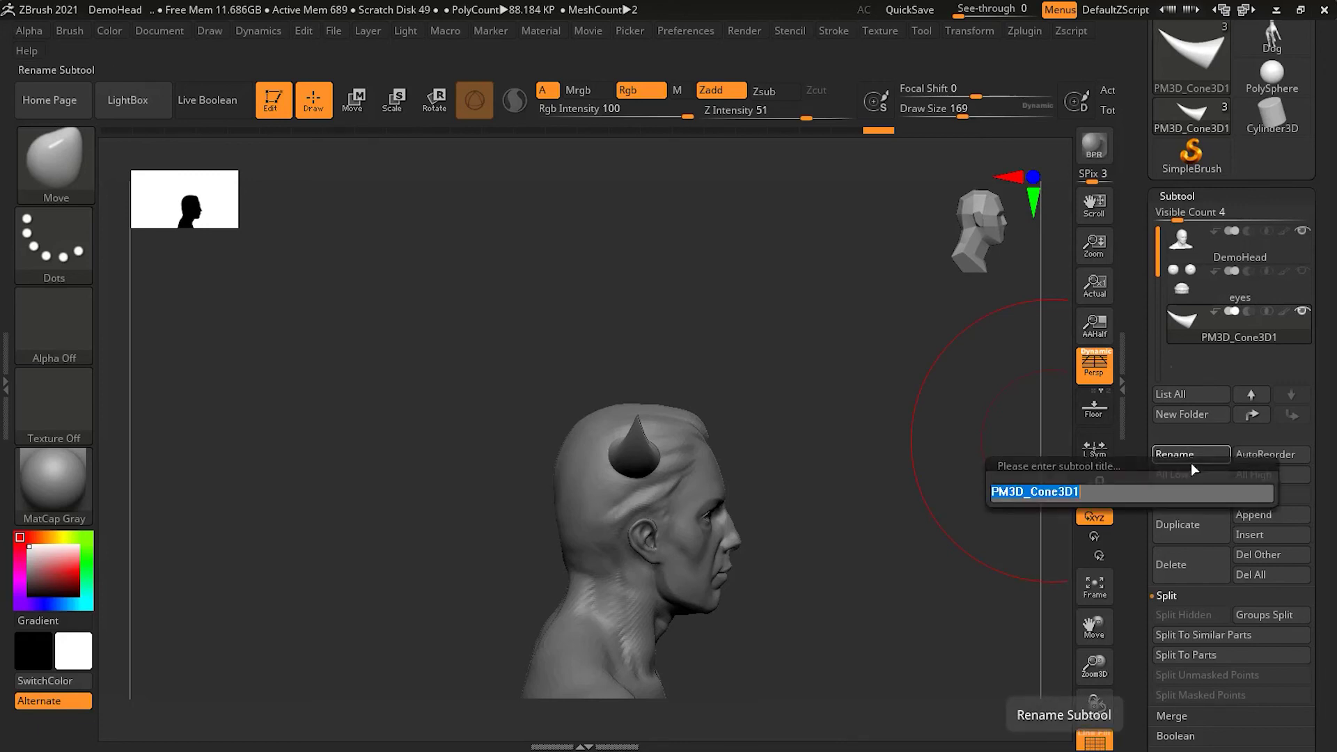
key(BackSpace)
text(New Horn)
key(Return)
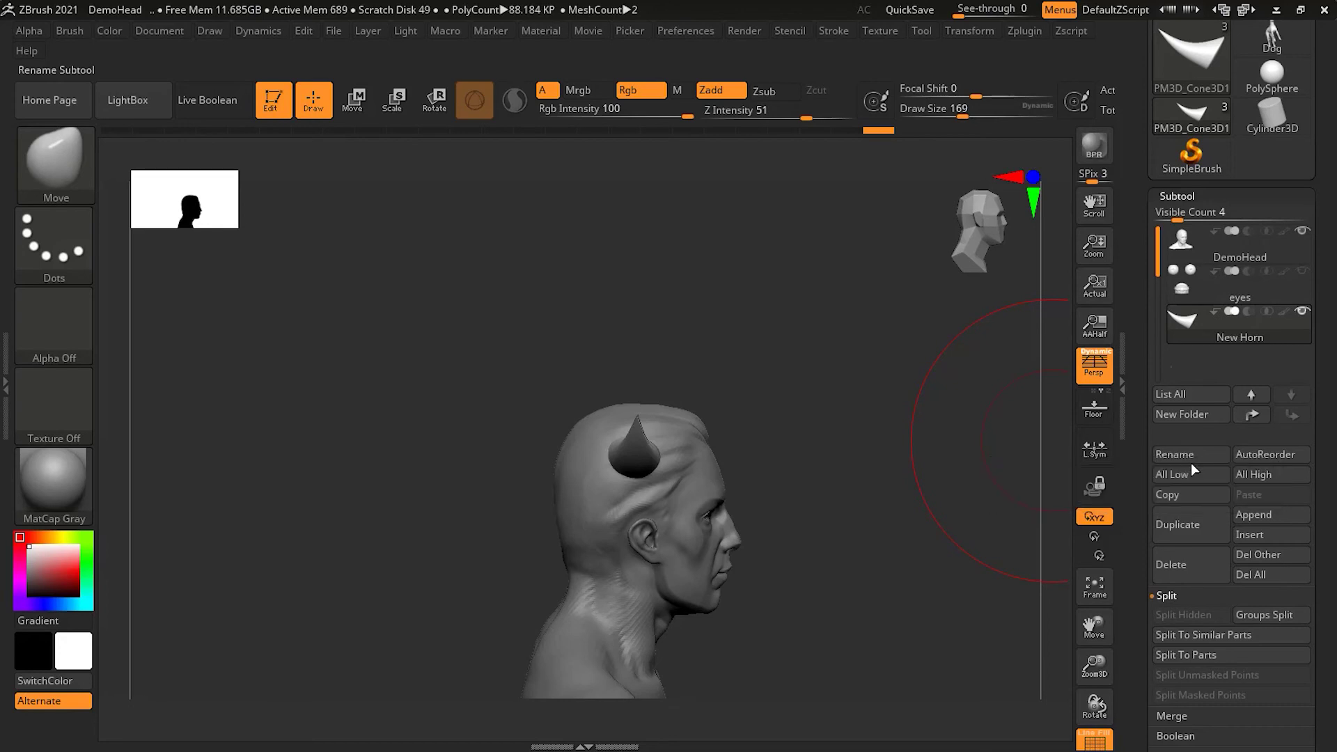
Select the InsertMesh brush holding the earlier horns and append the New Horn mesh to it from the current side view
click(56, 162)
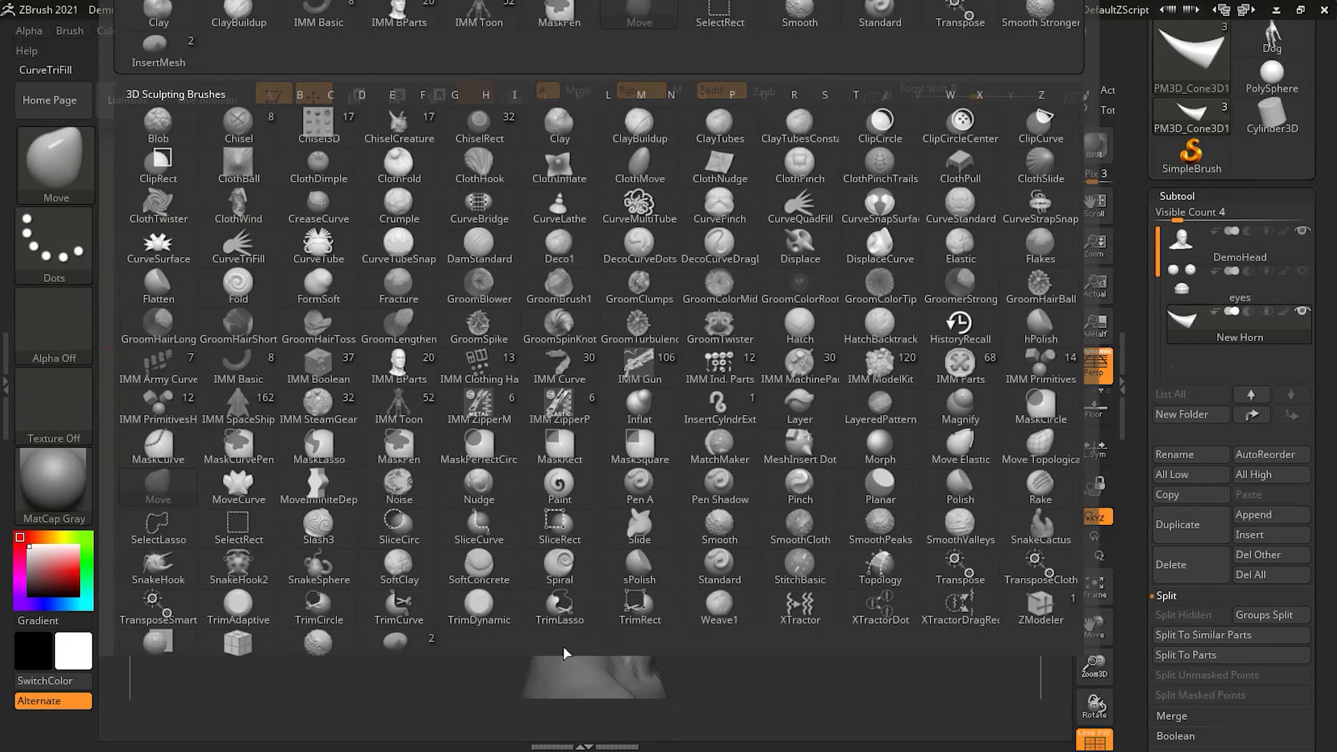
click(56, 162)
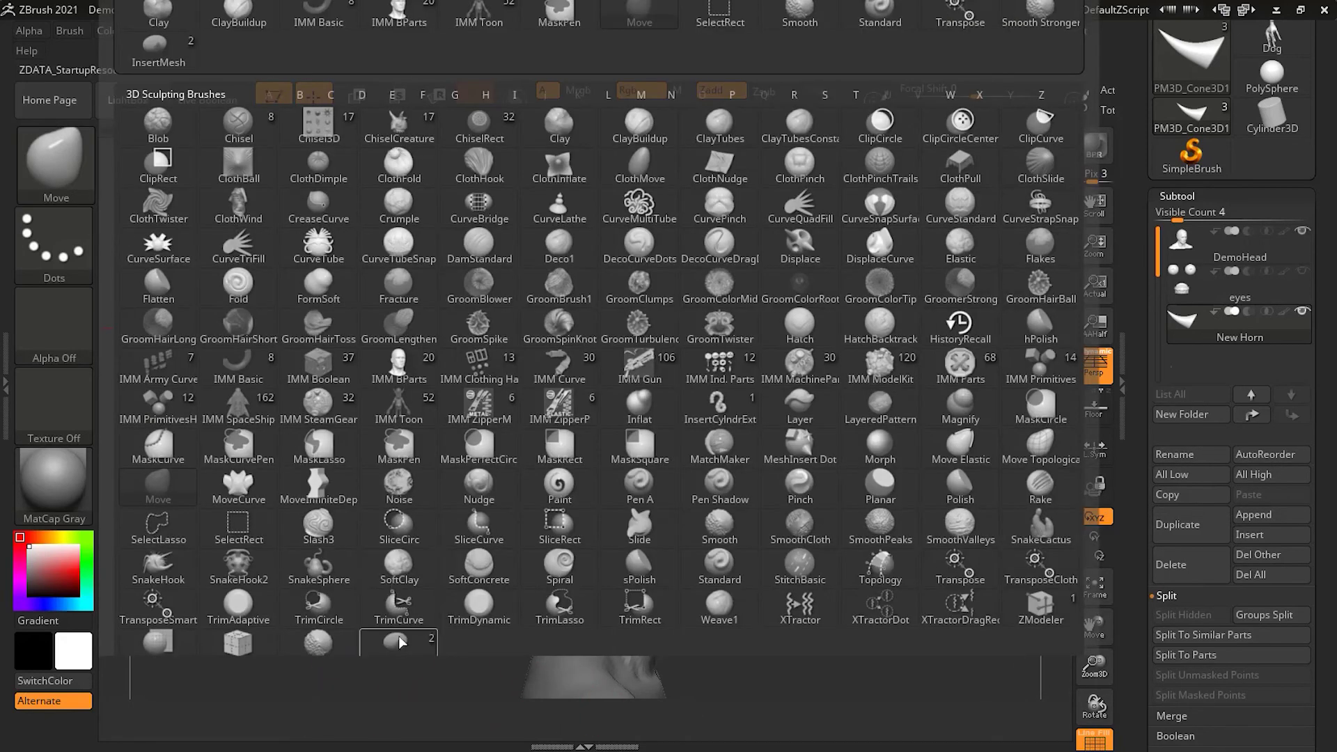
click(398, 642)
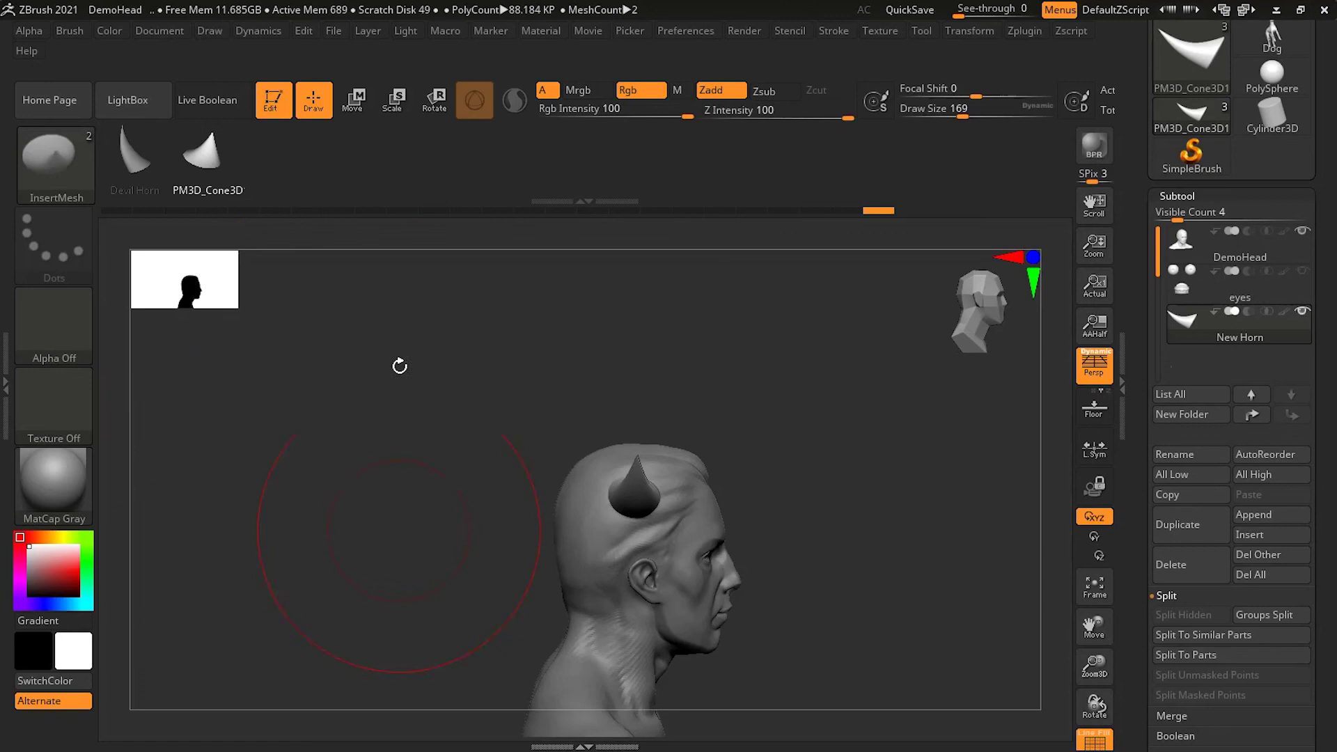
click(67, 34)
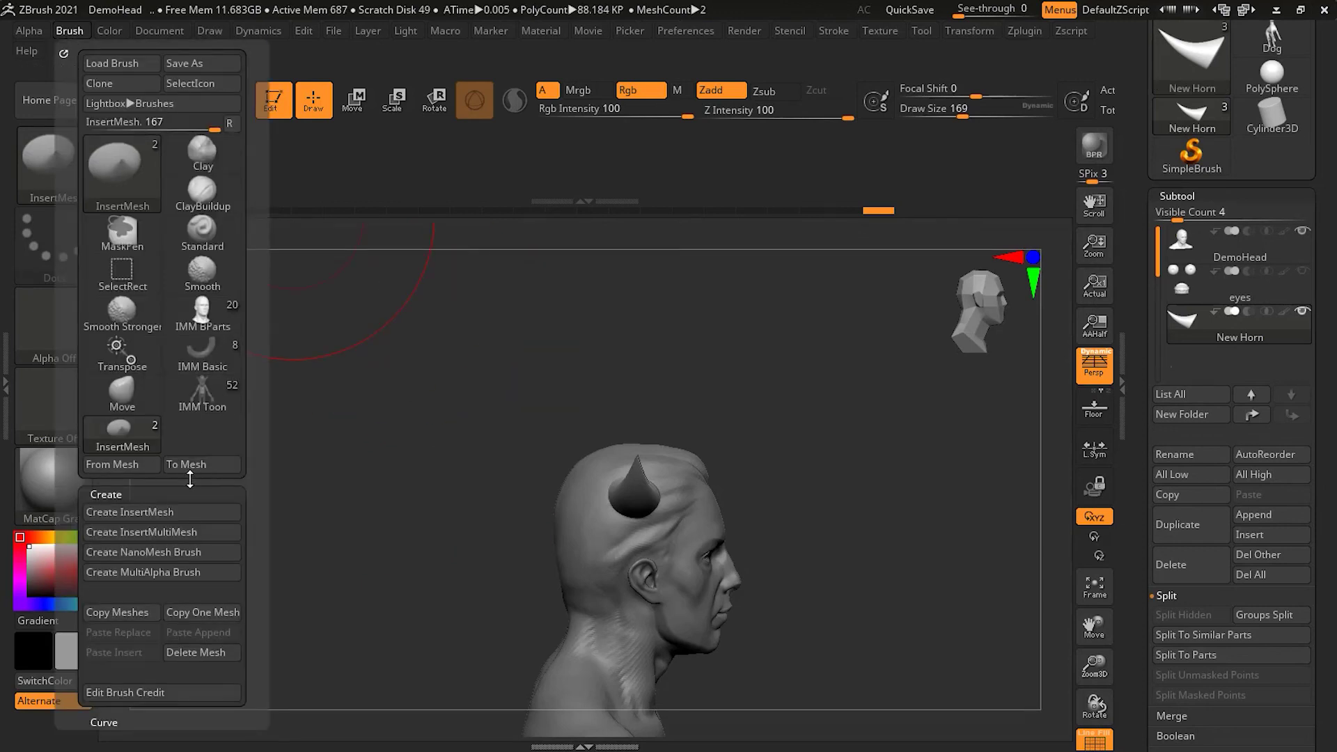
click(172, 516)
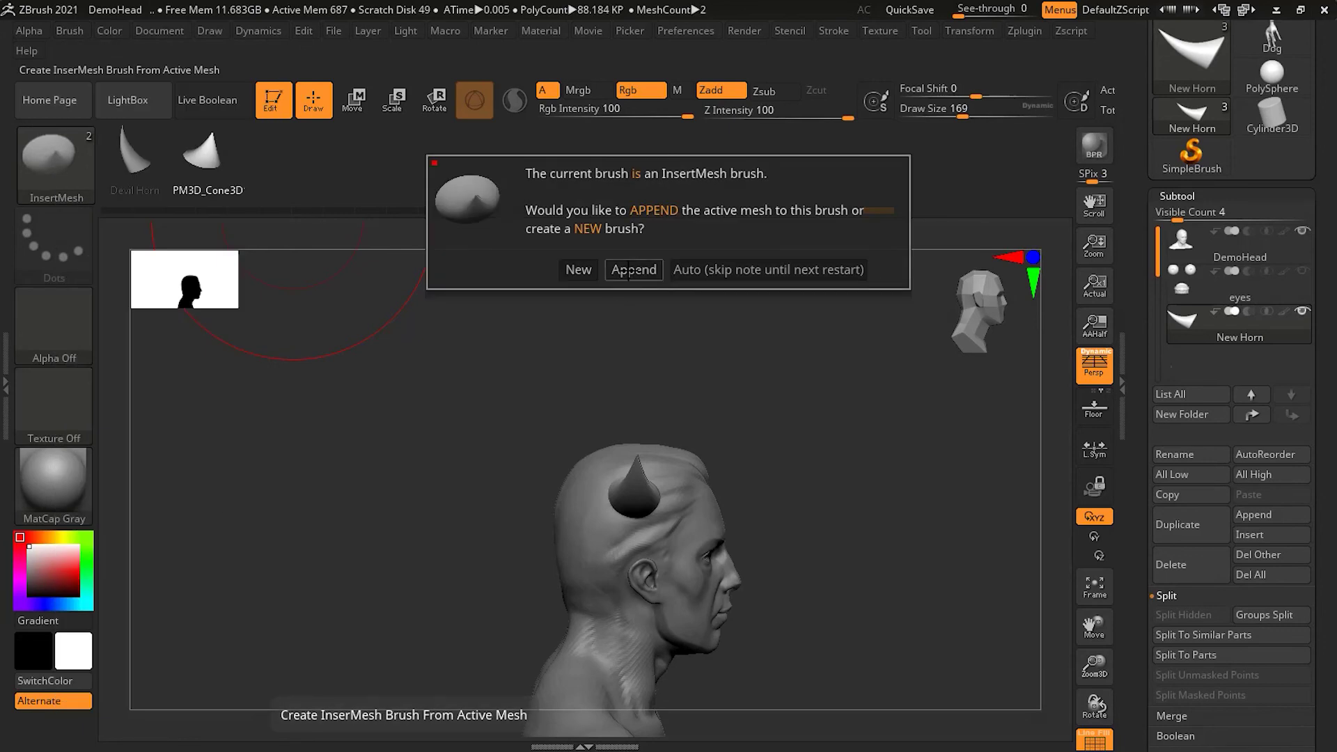
click(630, 270)
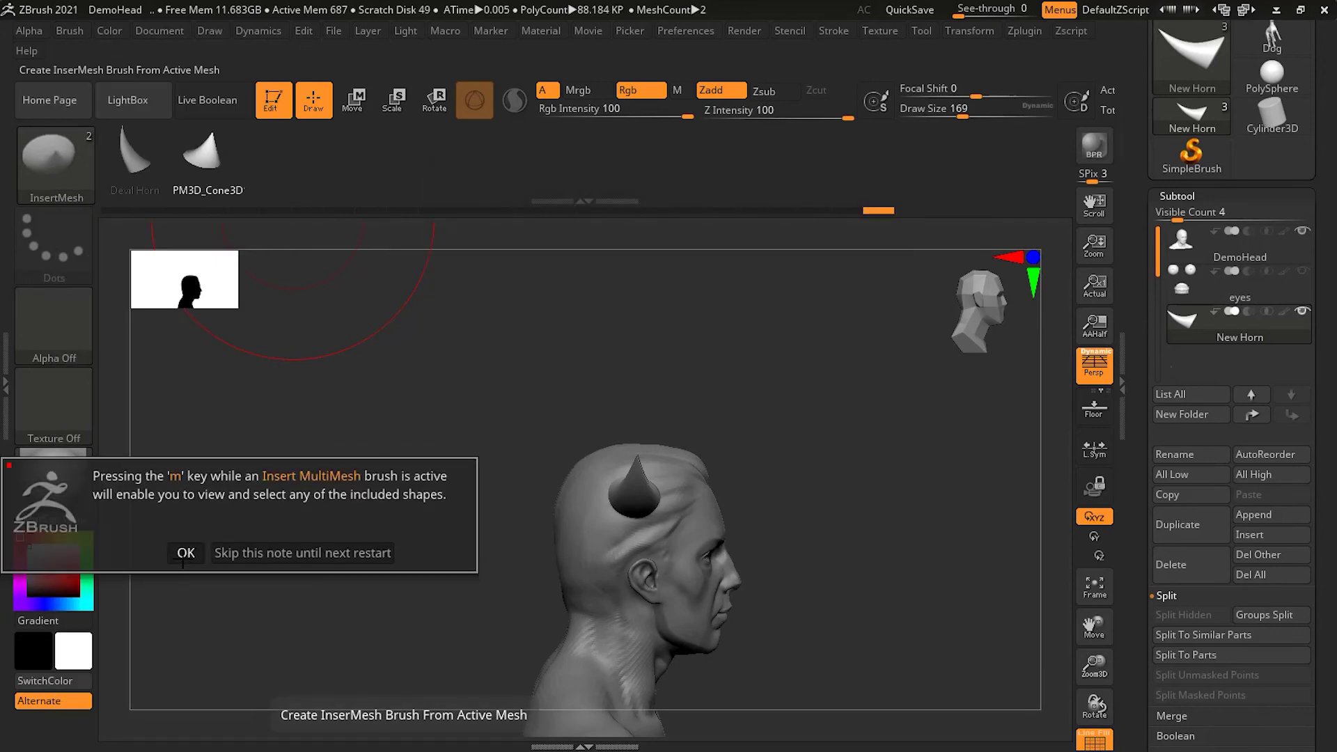
click(186, 552)
Delete the New Horn subtool from the demo head
mouse_move(874, 493)
mouse_down()
mouse_move(815, 500)
mouse_move(887, 498)
mouse_up()
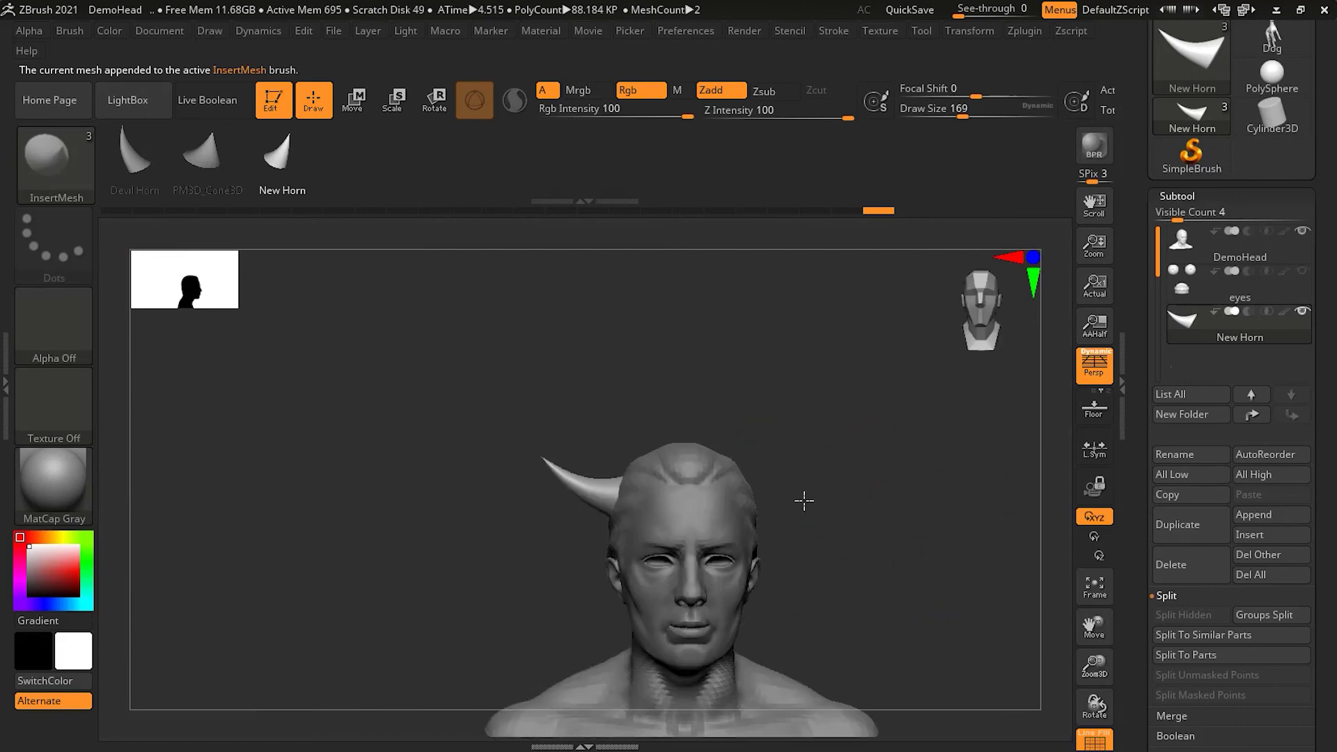
click(1222, 565)
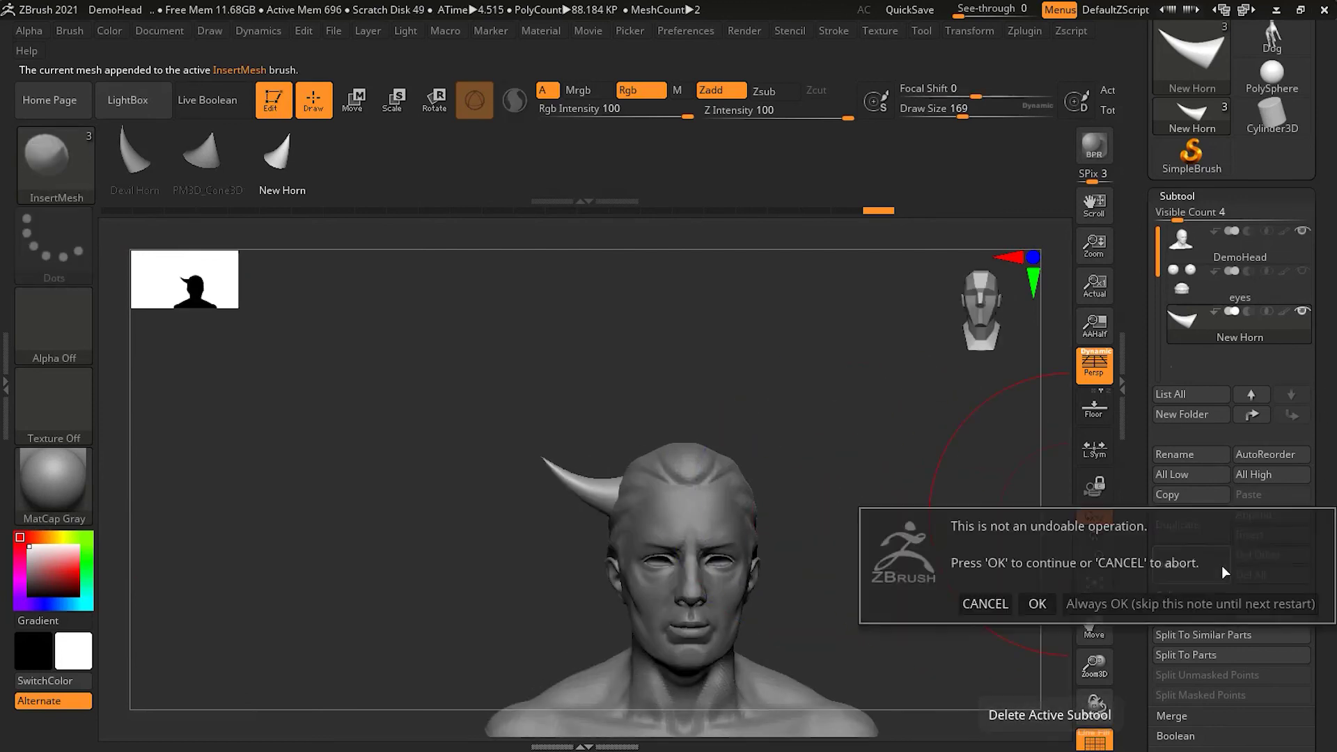
click(1046, 596)
Try to insert the New Horn into the side of the demo head at draw size 37
drag(874, 533, 781, 500)
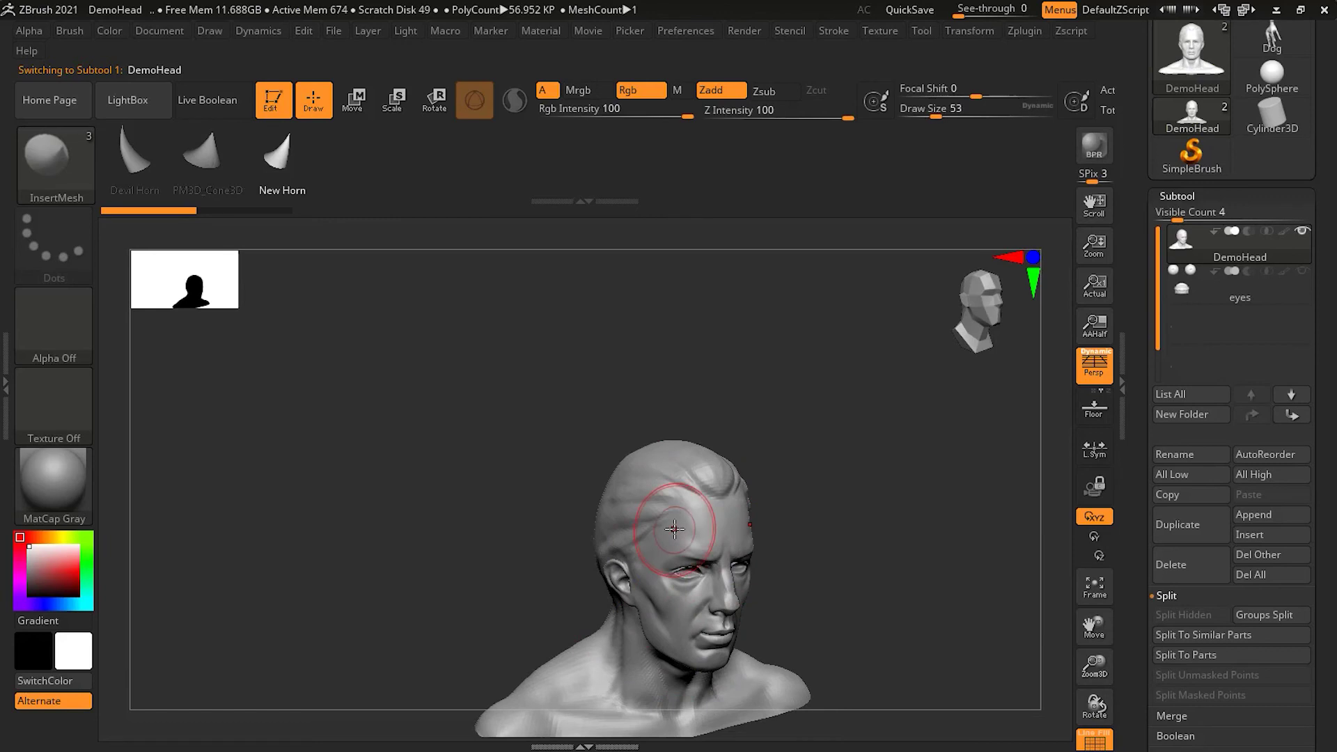
alt+drag(847, 520, 854, 477)
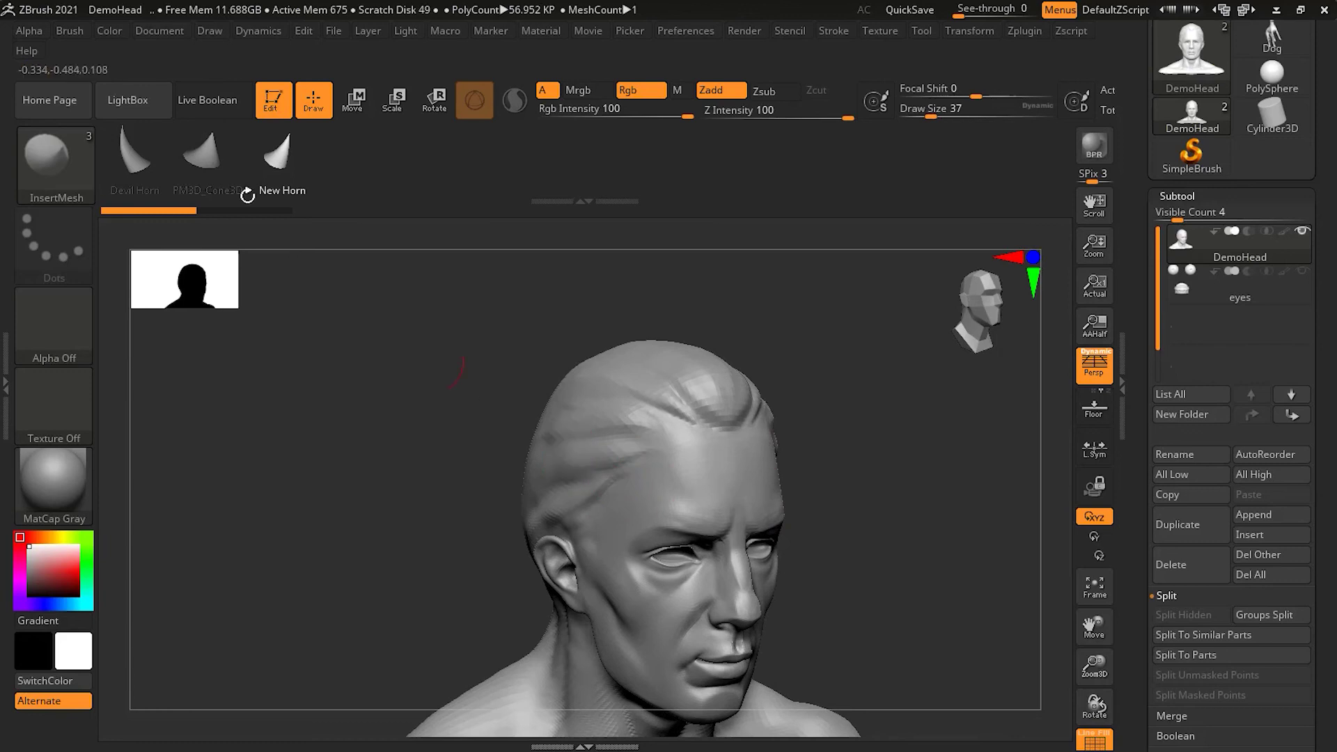
click(565, 437)
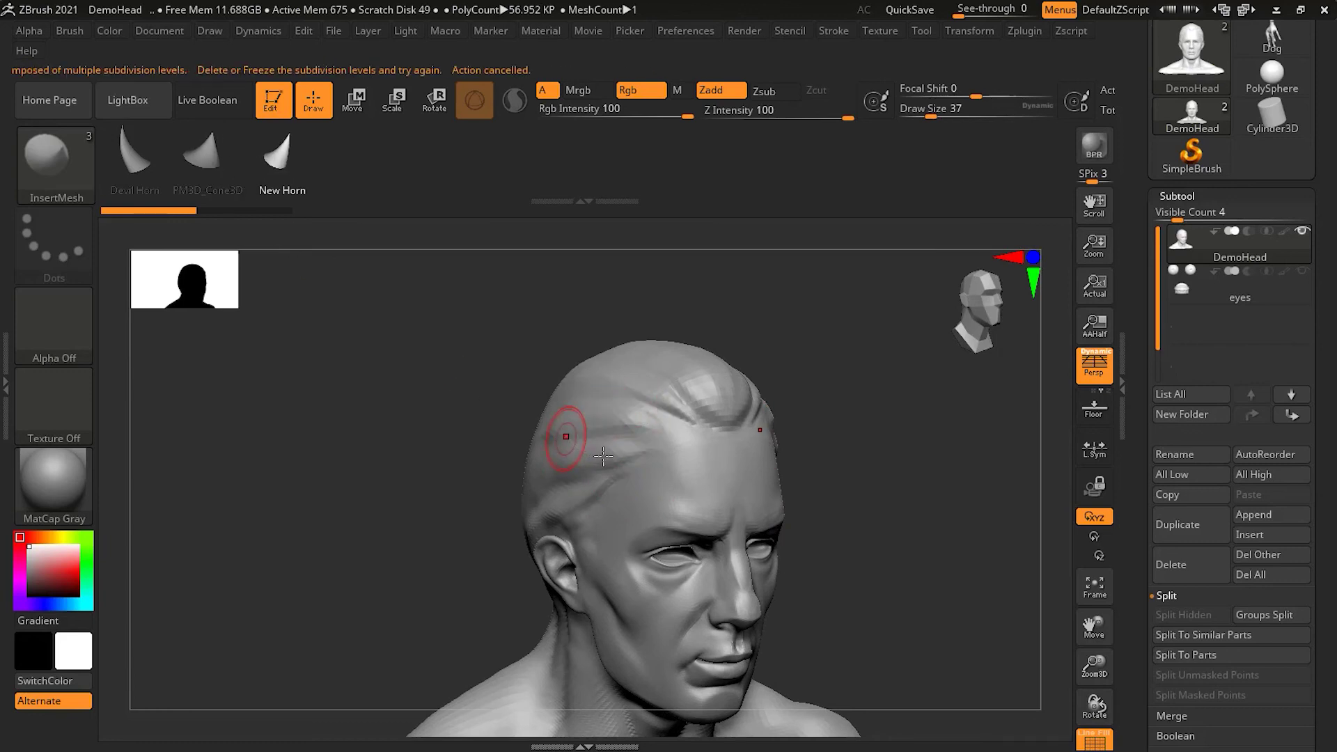
Drop the demo head to subdivision level 1 and delete its higher subdivision levels
drag(1334, 430, 1334, 318)
click(1204, 575)
scroll(1335, 546, up, 5)
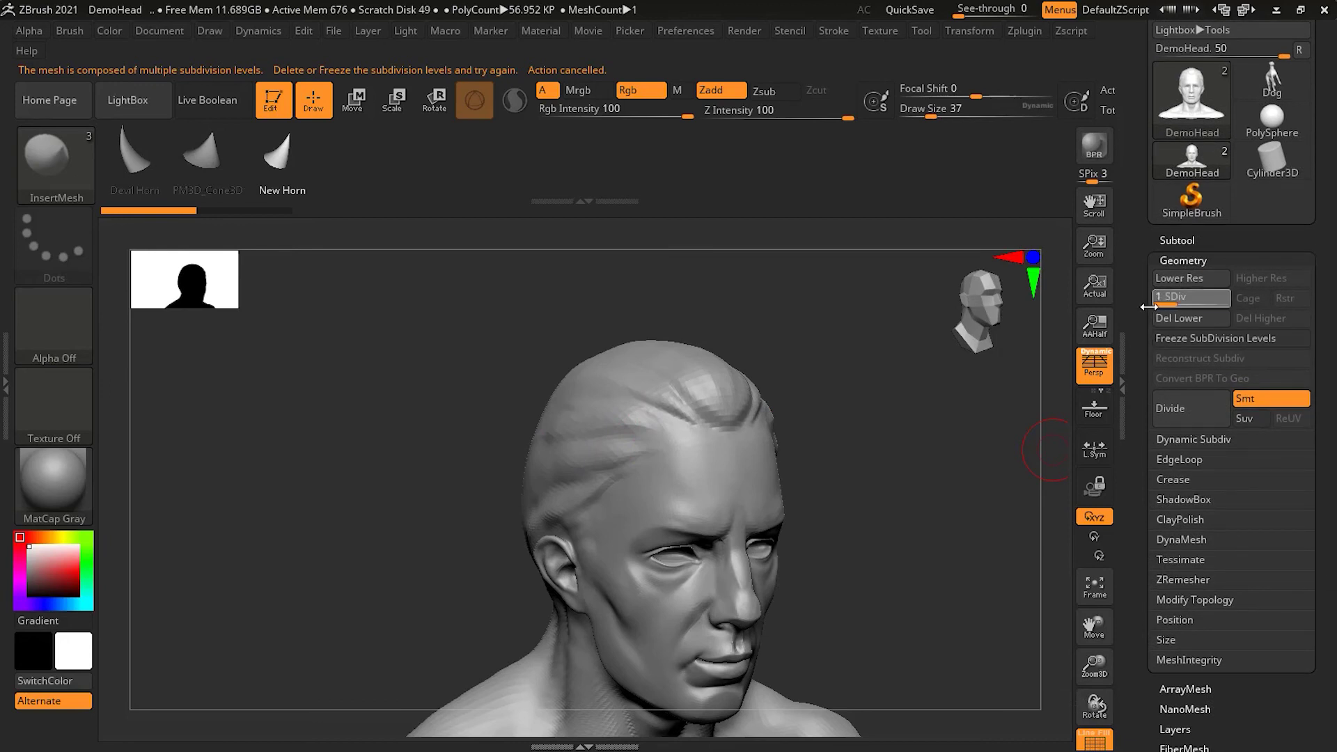
drag(1148, 306, 1150, 306)
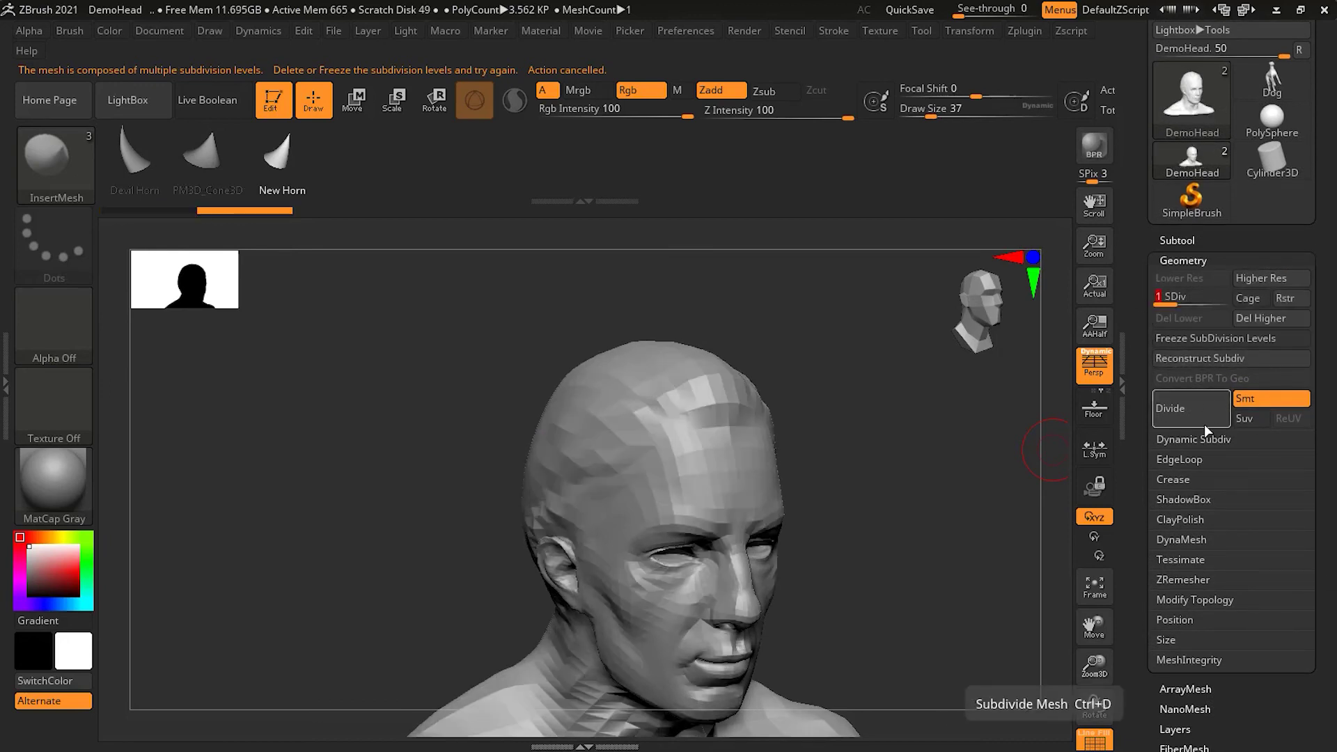
click(1271, 277)
drag(1183, 303, 1157, 303)
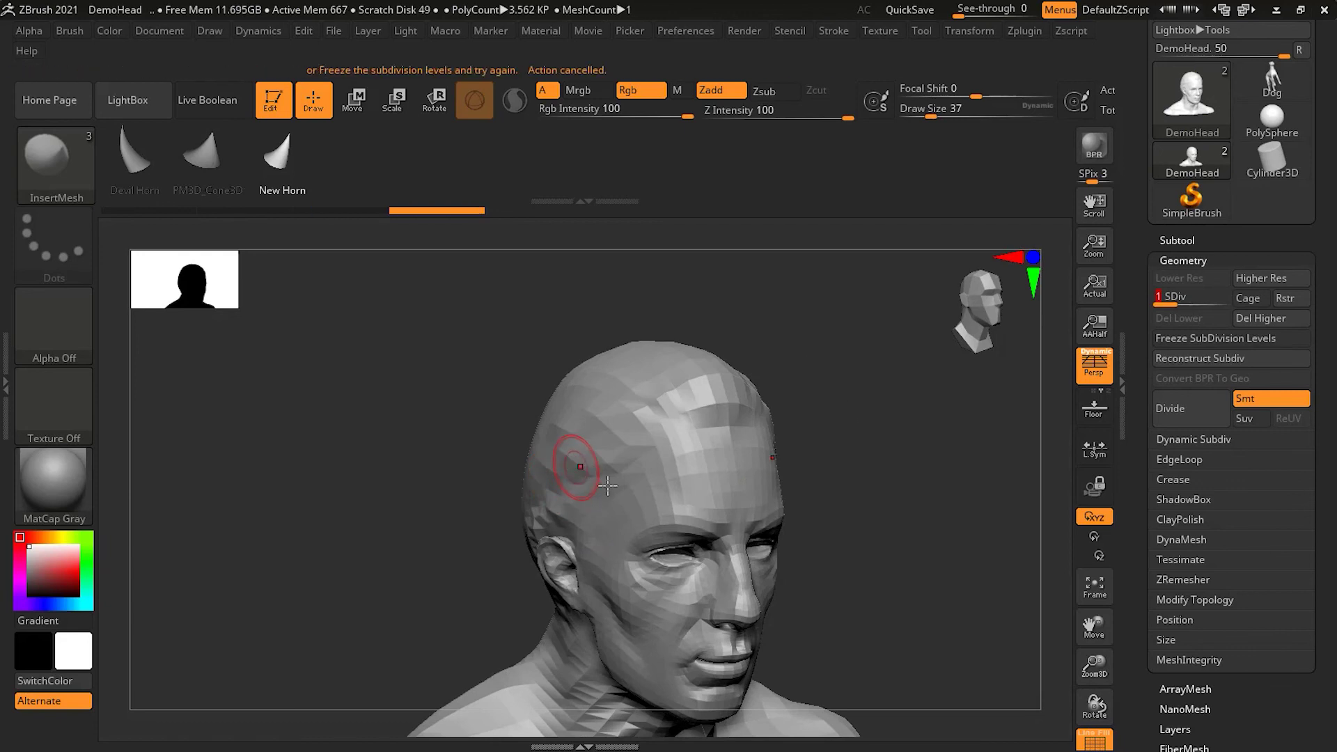
click(1271, 318)
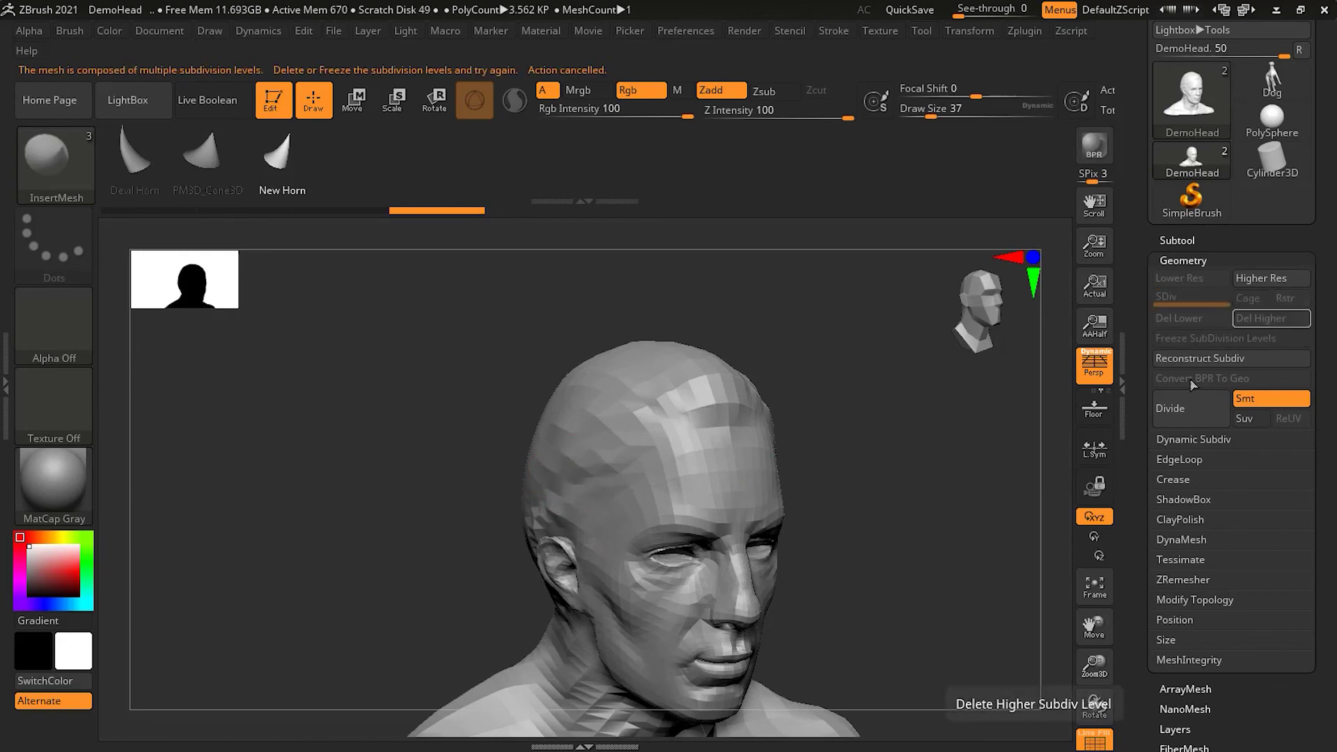
Insert symmetrical New Horn pairs on the sides, crown and forehead of the demo head
drag(575, 466, 674, 521)
drag(857, 569, 891, 555)
drag(480, 440, 535, 509)
drag(794, 519, 708, 542)
drag(540, 356, 618, 531)
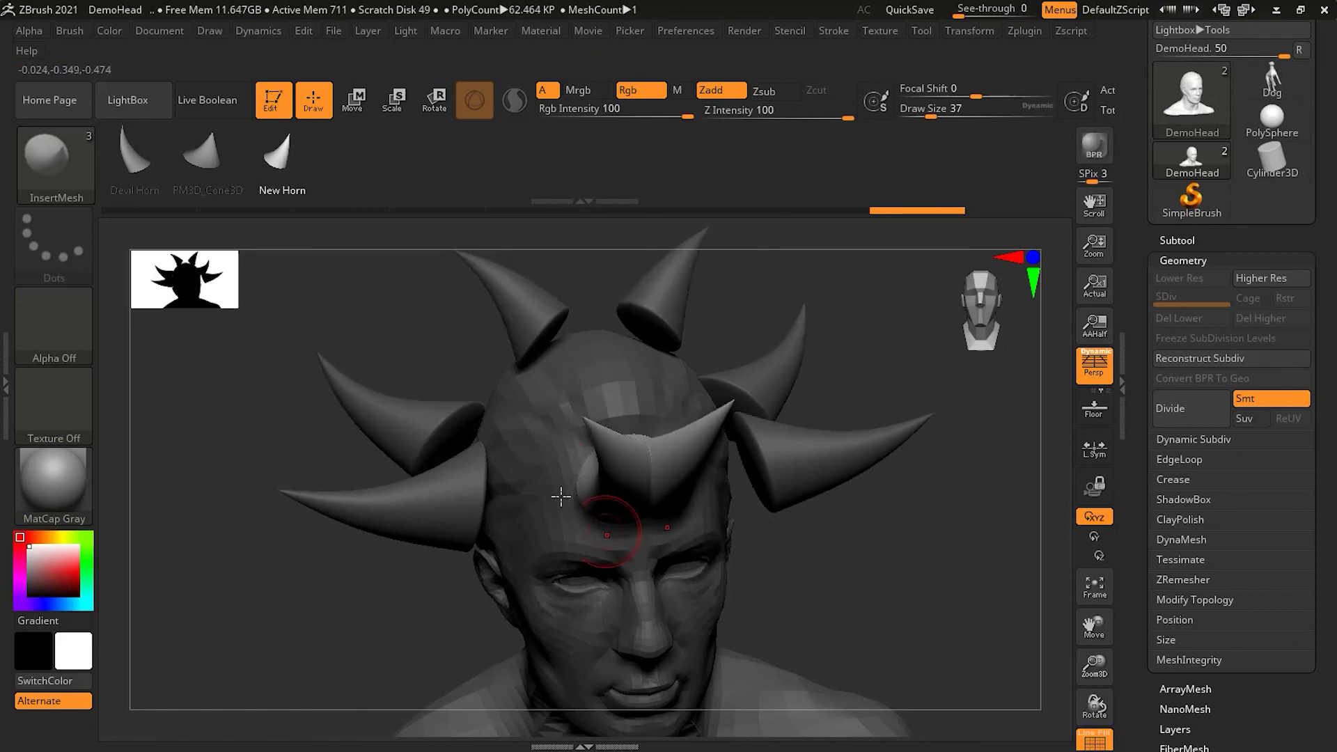
Add further symmetrical New Horn pairs between the existing horns around the upper head
drag(522, 432, 581, 470)
drag(787, 562, 846, 562)
drag(447, 381, 519, 450)
alt+drag(803, 561, 672, 561)
drag(718, 560, 644, 529)
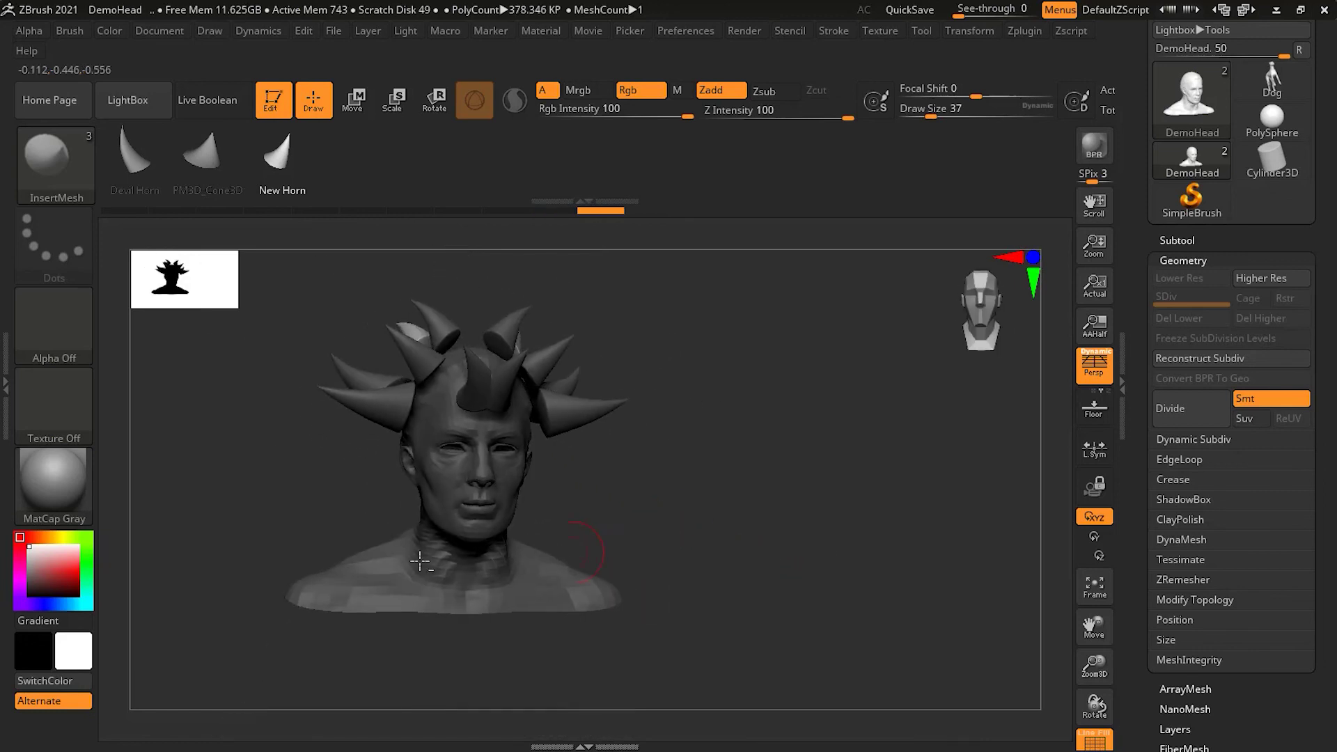
Insert one symmetrical pair of New Horns on the shoulders and another on the upper back
drag(372, 577, 393, 584)
alt+drag(683, 573, 797, 504)
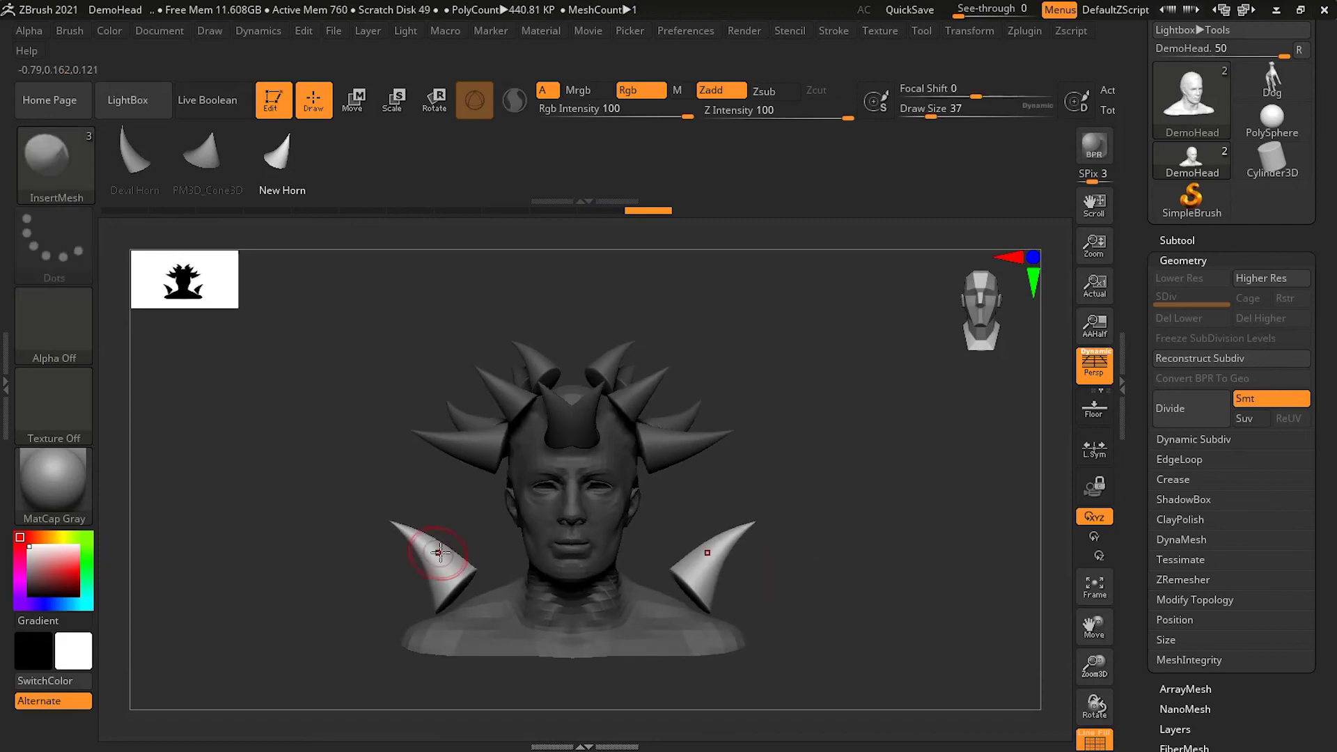
drag(543, 618, 509, 572)
drag(293, 597, 355, 598)
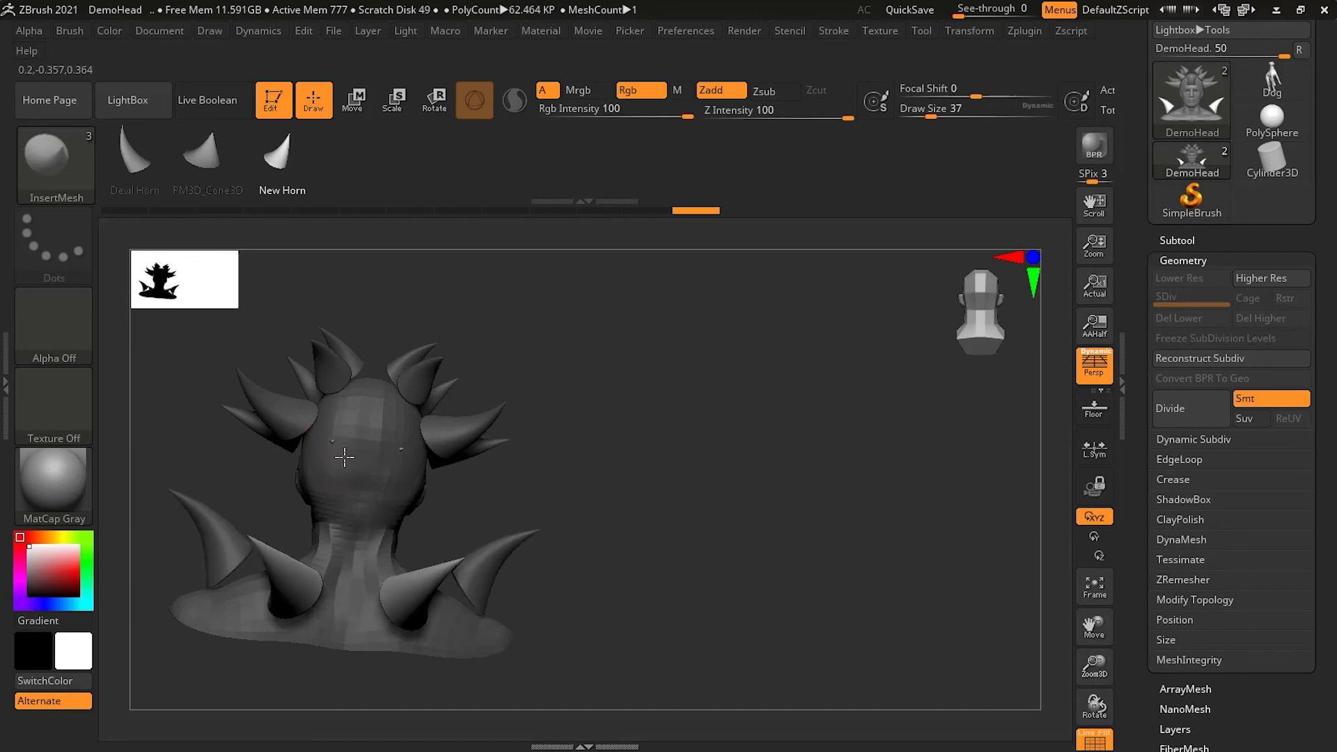
Insert more symmetrical New Horn pairs over the back of the head and neck
drag(339, 454, 364, 487)
drag(357, 402, 386, 435)
drag(346, 488, 372, 522)
drag(687, 562, 553, 565)
drag(371, 526, 378, 532)
Clear the mask from the bust and its inserted horns, and center the bust in a three-quarter front view
drag(591, 594, 552, 587)
drag(678, 597, 734, 552)
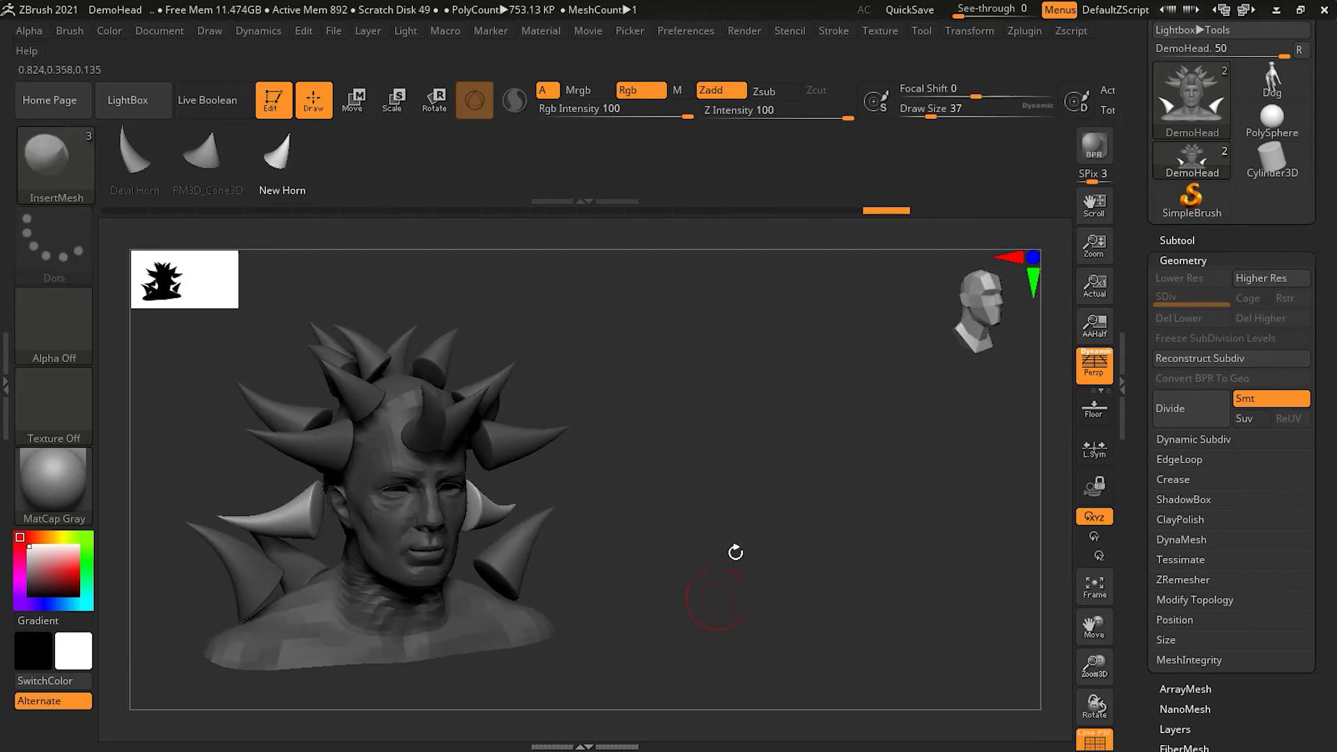
ctrl+click(785, 562)
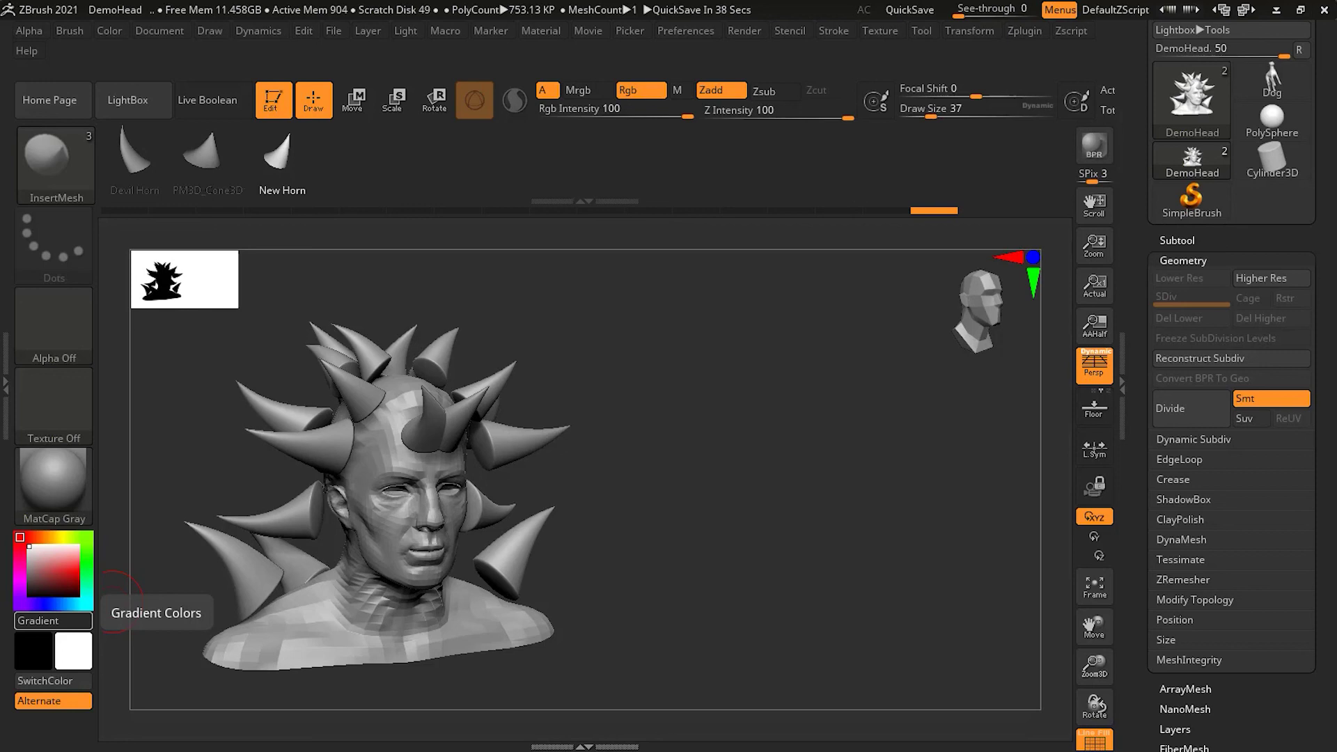
shift+drag(699, 532, 854, 541)
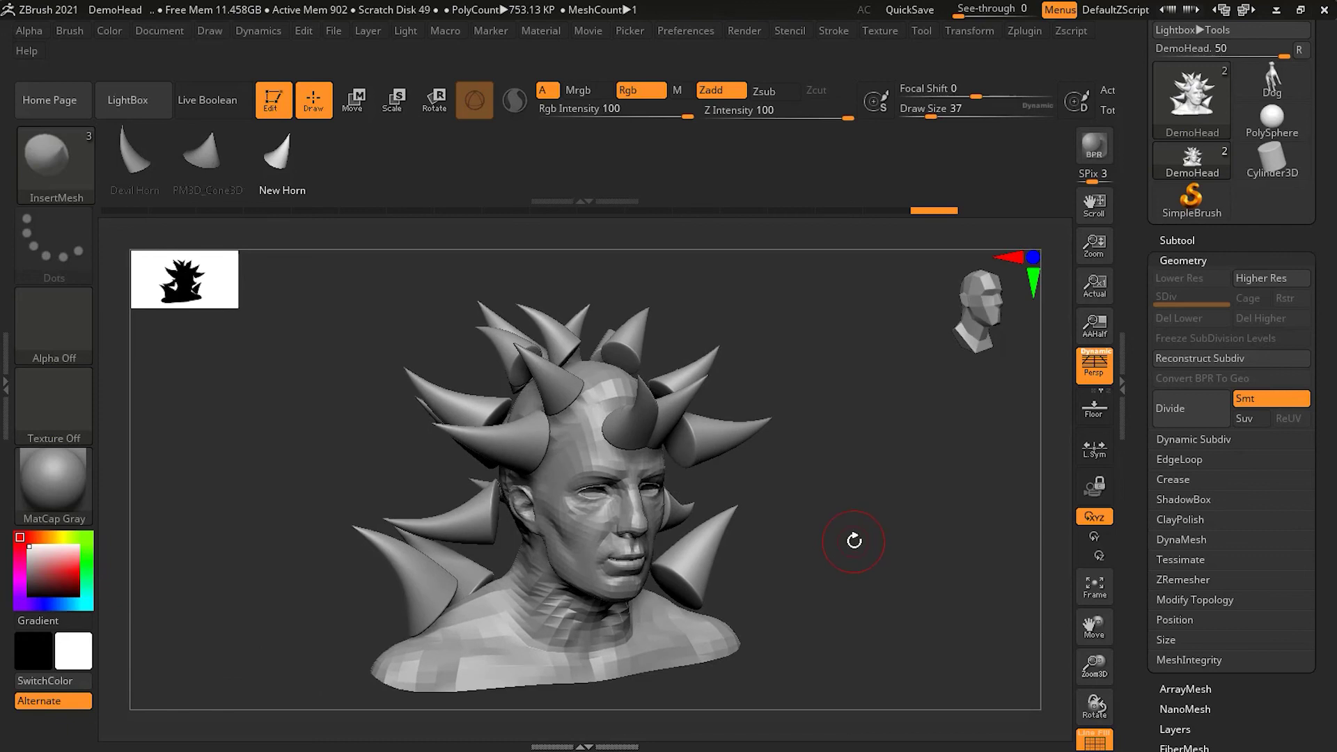